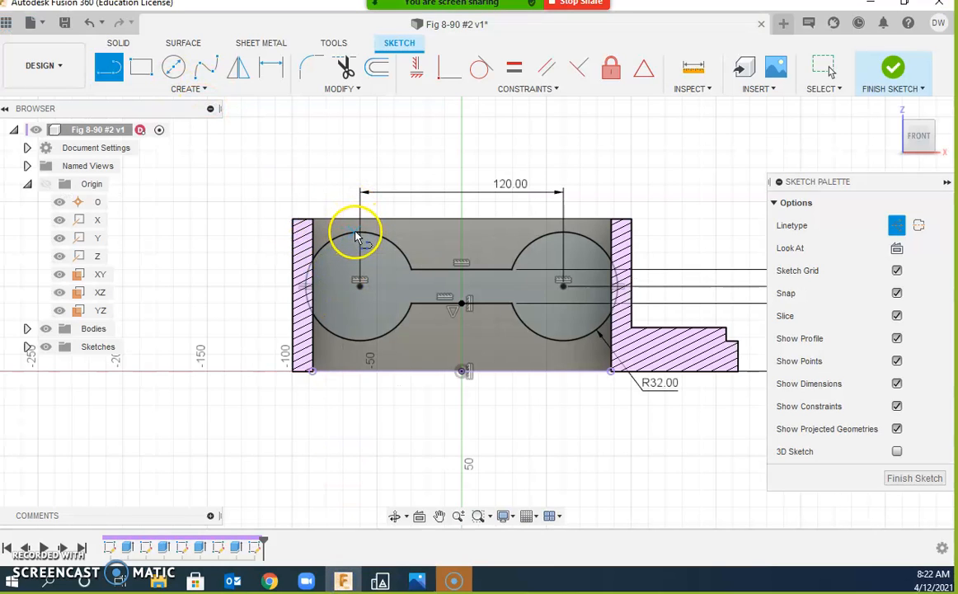
pyautogui.click(360, 232)
pyautogui.click(256, 232)
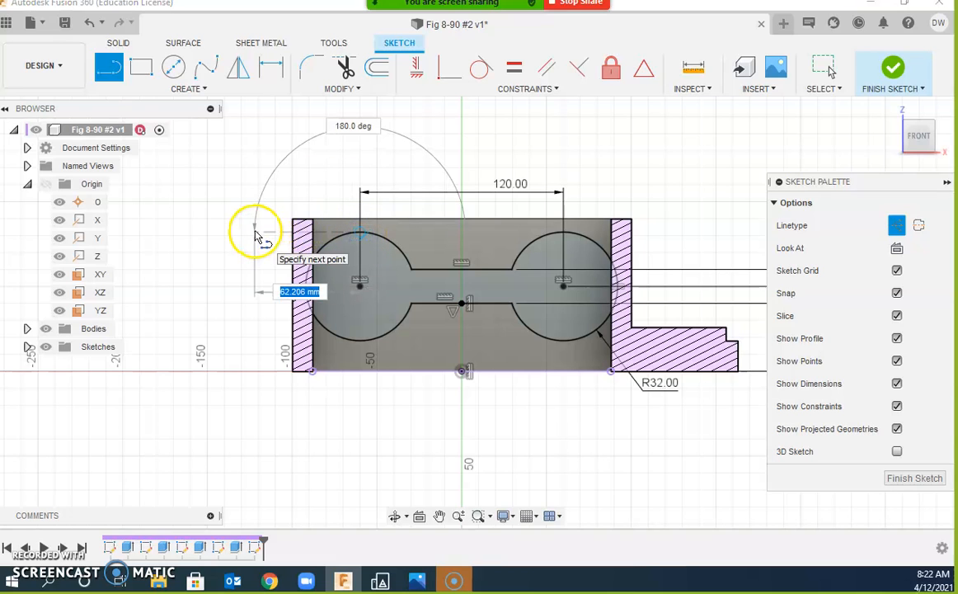
pyautogui.click(254, 331)
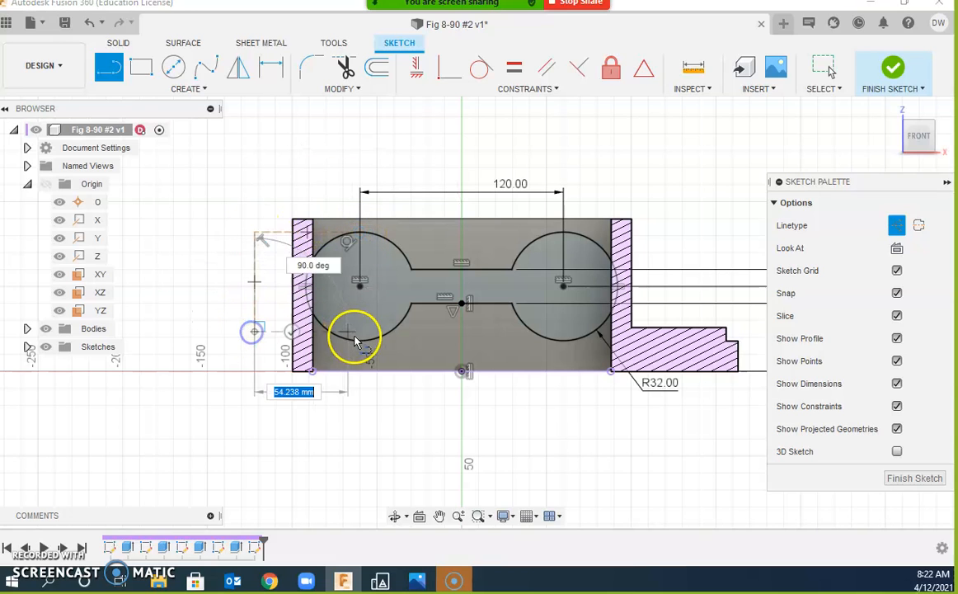
pyautogui.press('Escape')
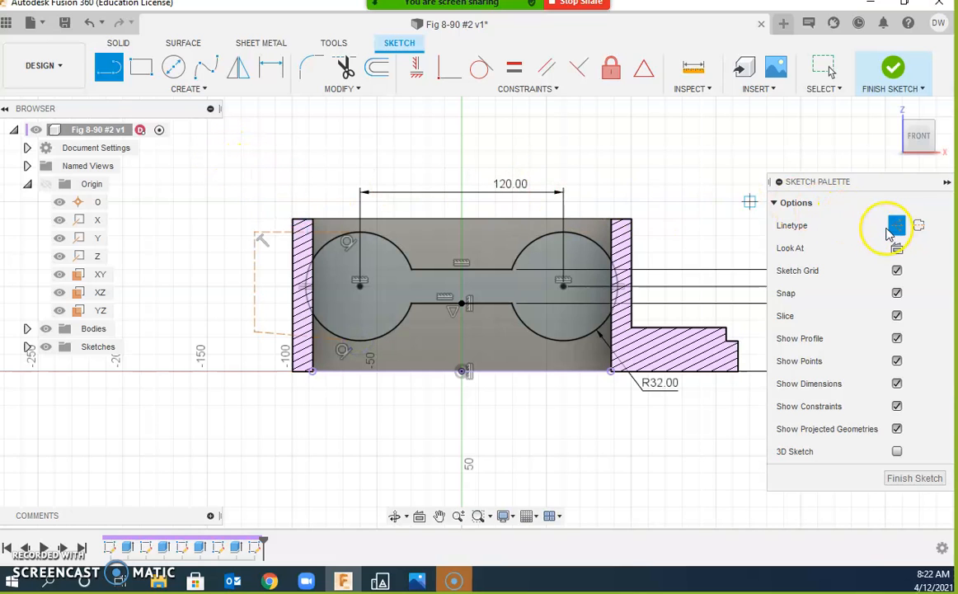
# Step: Turn off construction linetype and sketch connected lines from the left circle's top about 56 mm outward, down, and back to the circle's bottom
pyautogui.click(896, 227)
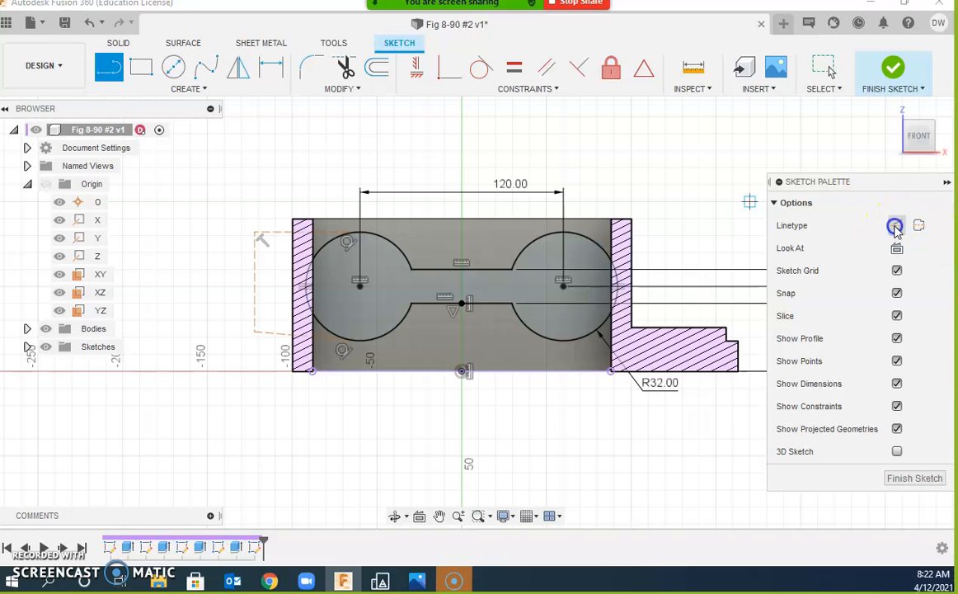
pyautogui.press('Escape')
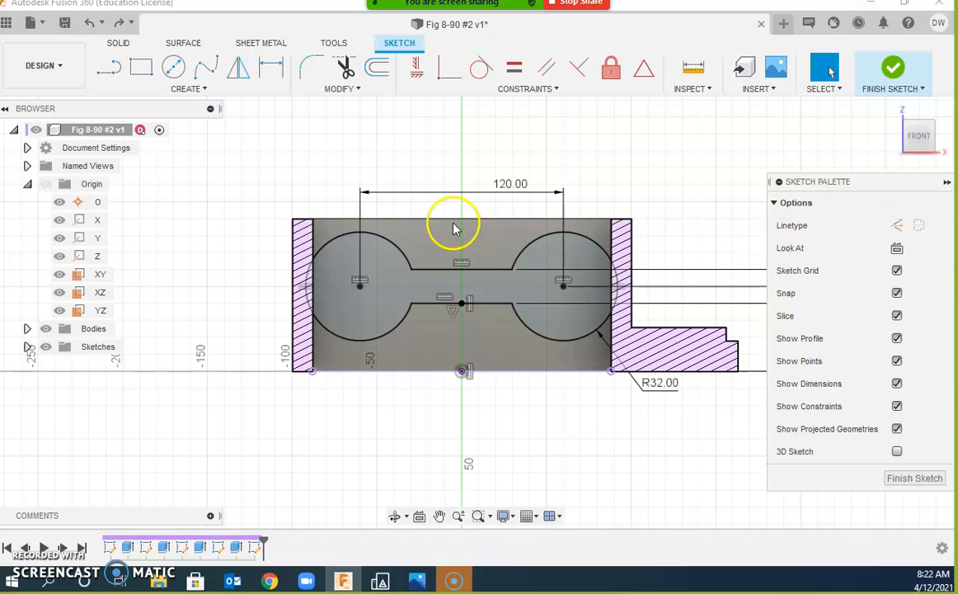
pyautogui.click(114, 69)
pyautogui.click(346, 237)
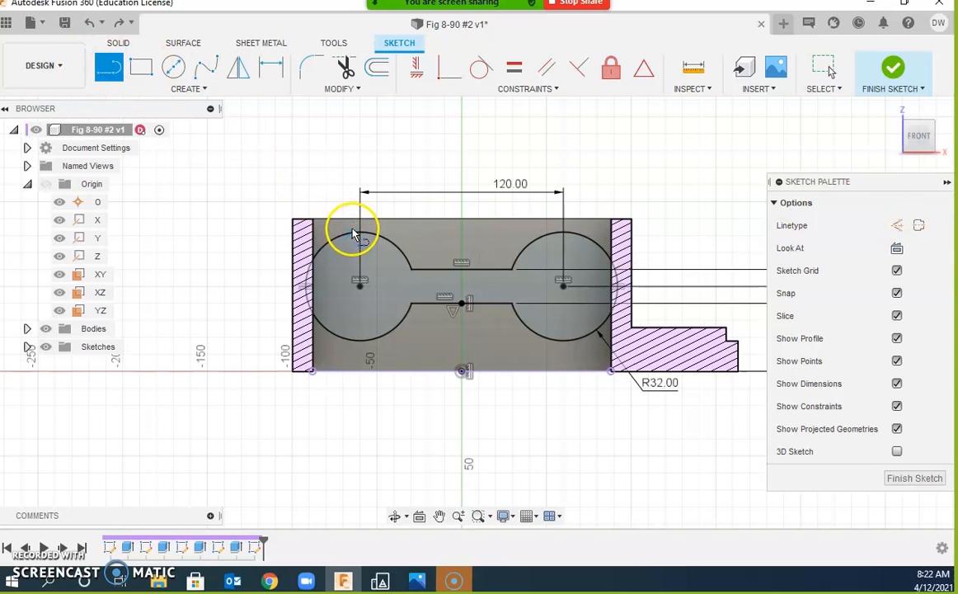
pyautogui.click(360, 231)
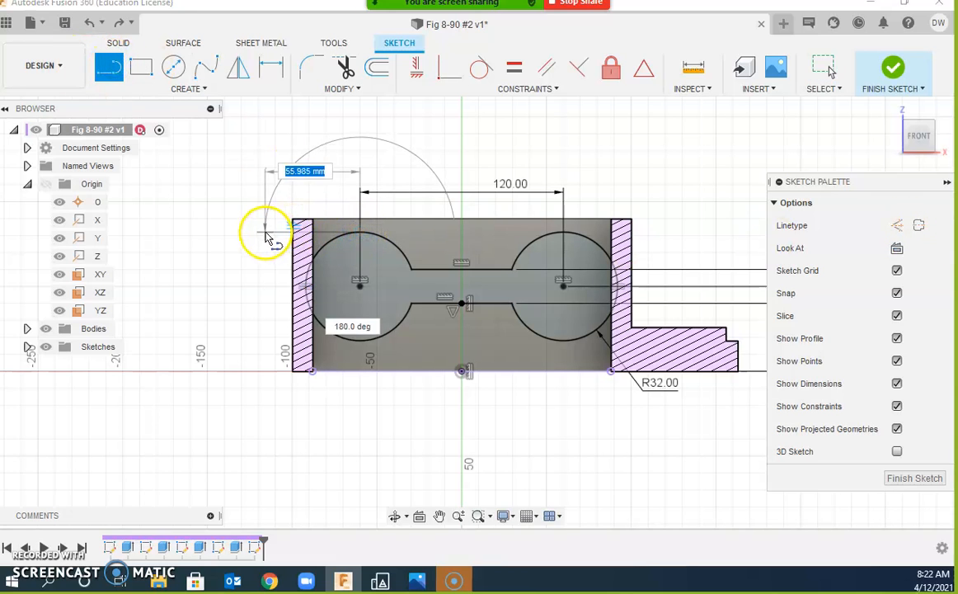
pyautogui.click(266, 233)
pyautogui.click(264, 336)
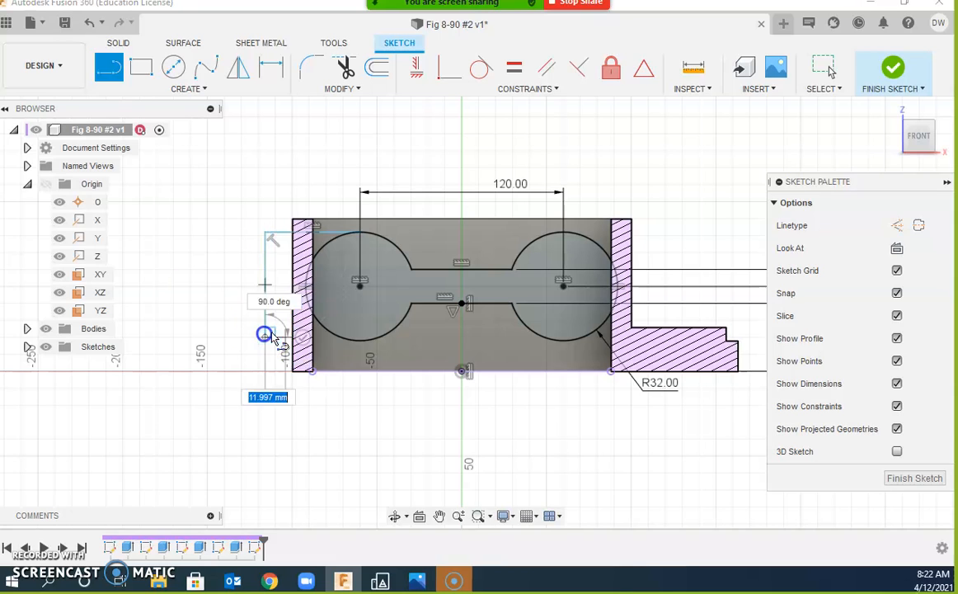
pyautogui.doubleClick(360, 338)
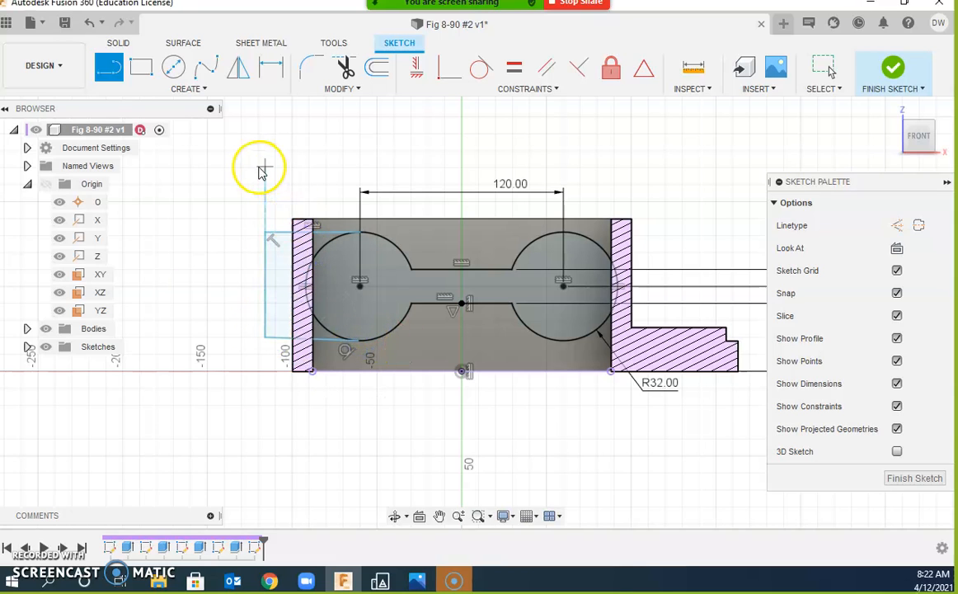
pyautogui.press('Escape')
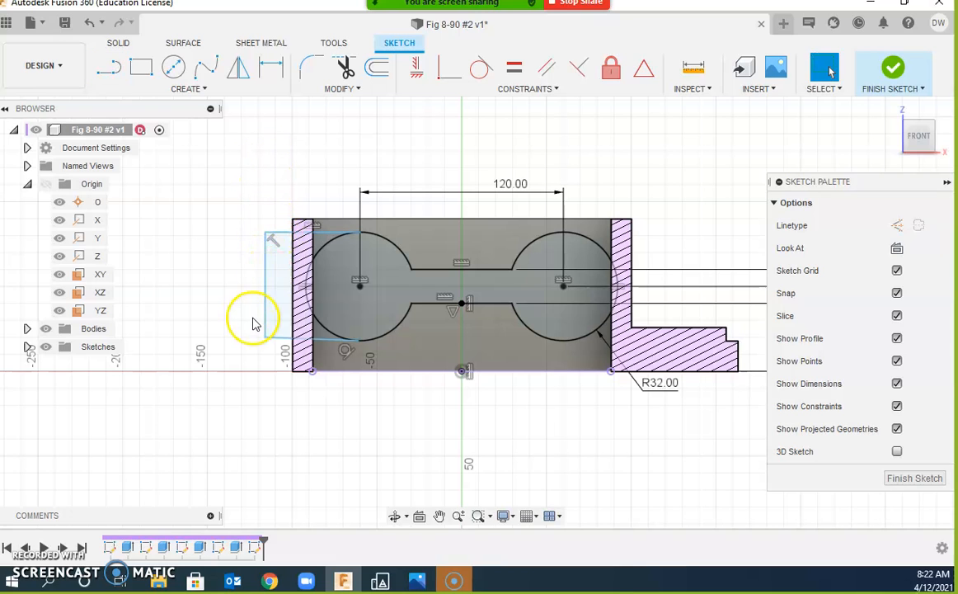
# Step: Add a tangent constraint between the upper horizontal line and the left circle
pyautogui.moveTo(265, 235)
pyautogui.mouseDown()
pyautogui.moveTo(265, 278)
pyautogui.moveTo(263, 207)
pyautogui.moveTo(257, 266)
pyautogui.moveTo(260, 248)
pyautogui.moveTo(249, 244)
pyautogui.moveTo(239, 208)
pyautogui.moveTo(212, 254)
pyautogui.moveTo(218, 270)
pyautogui.moveTo(231, 205)
pyautogui.moveTo(229, 213)
pyautogui.mouseUp()
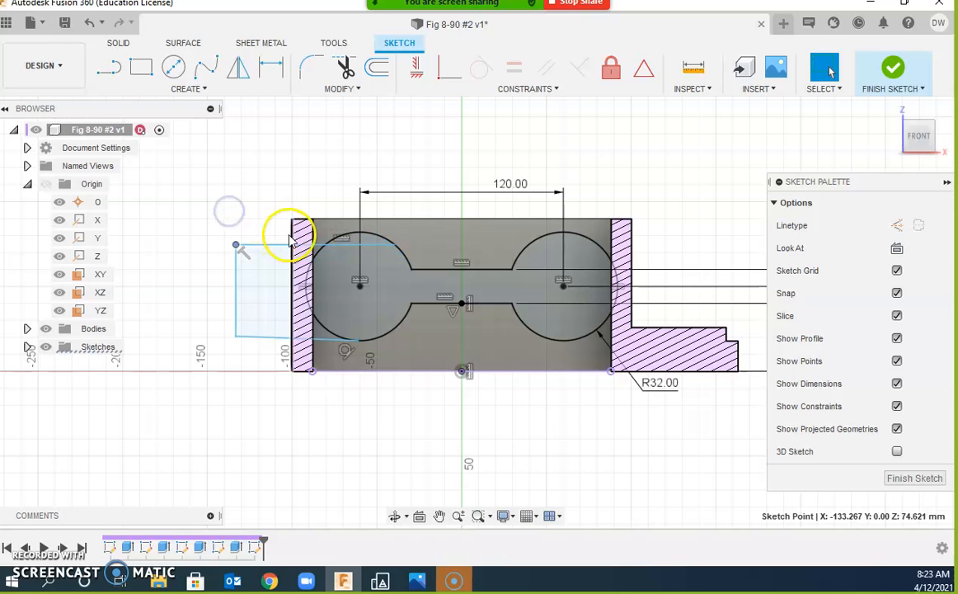
pyautogui.click(310, 149)
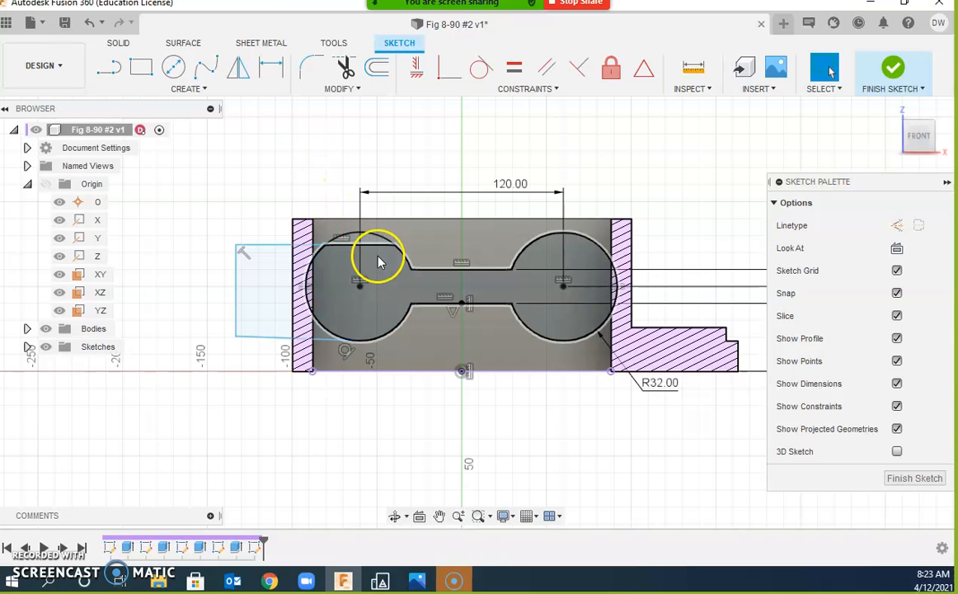
pyautogui.click(483, 76)
pyautogui.click(368, 241)
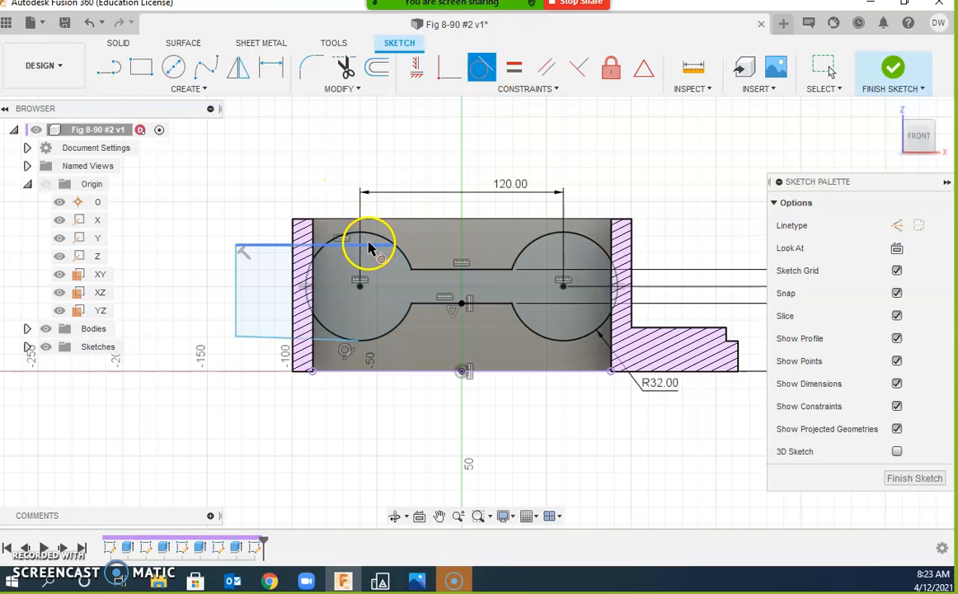
pyautogui.click(371, 235)
pyautogui.press('Escape')
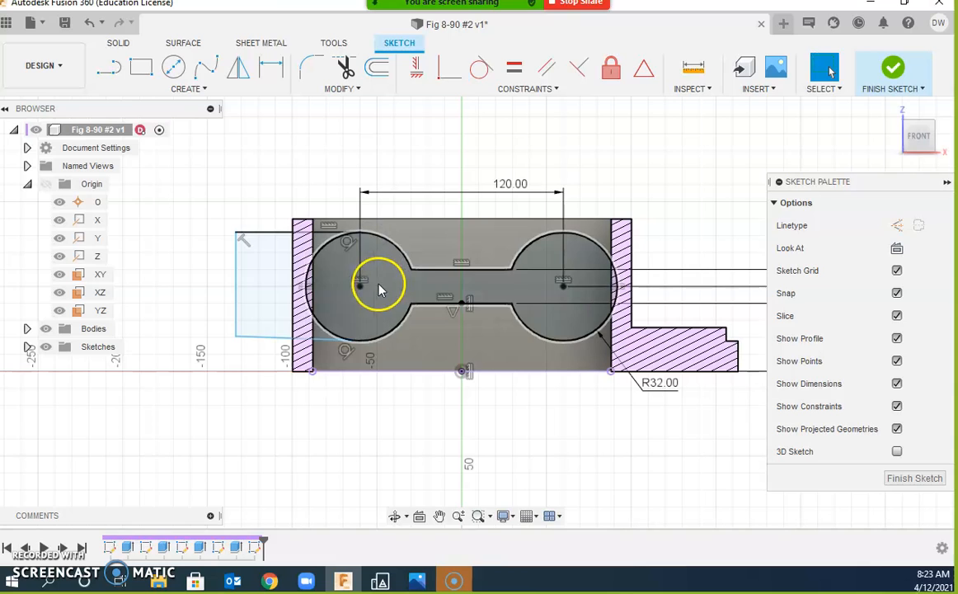
# Step: Add a perpendicular constraint between the outer vertical line and the lower line leading to the left circle
pyautogui.moveTo(237, 237)
pyautogui.mouseDown()
pyautogui.moveTo(276, 239)
pyautogui.moveTo(225, 236)
pyautogui.moveTo(270, 252)
pyautogui.moveTo(267, 342)
pyautogui.moveTo(270, 289)
pyautogui.moveTo(263, 340)
pyautogui.moveTo(266, 314)
pyautogui.mouseUp()
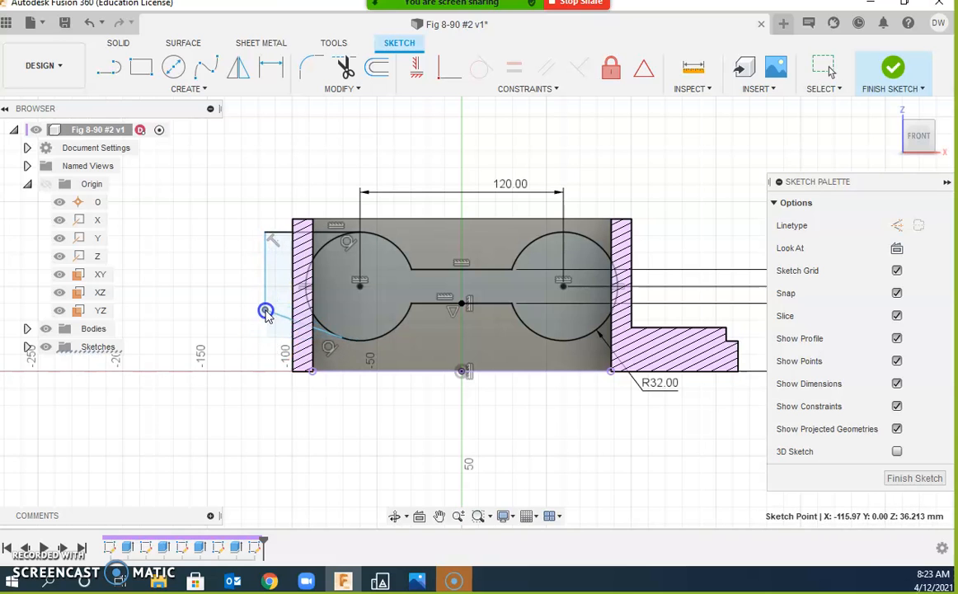
pyautogui.click(279, 309)
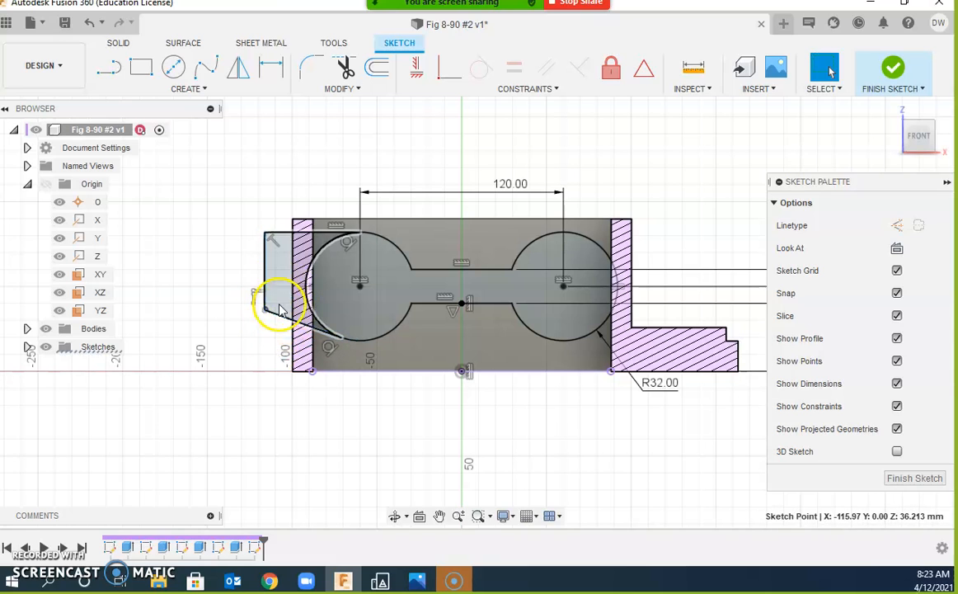
pyautogui.click(266, 302)
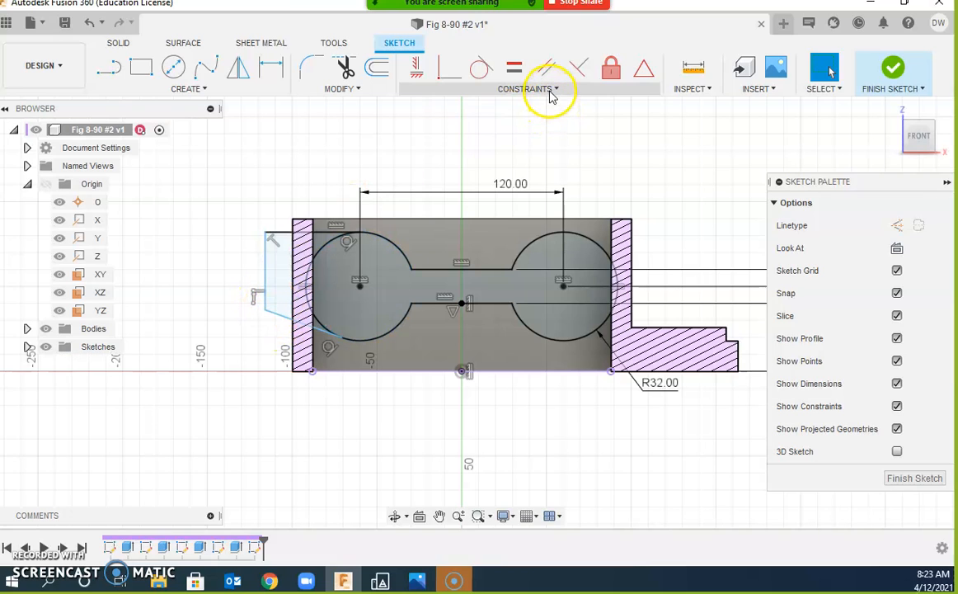
pyautogui.click(581, 69)
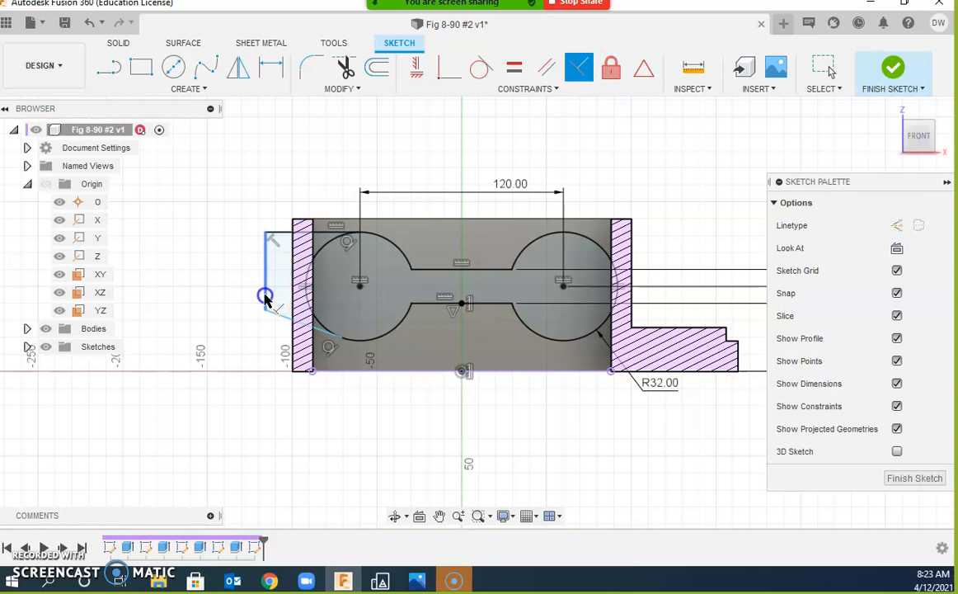
pyautogui.click(278, 319)
pyautogui.press('Escape')
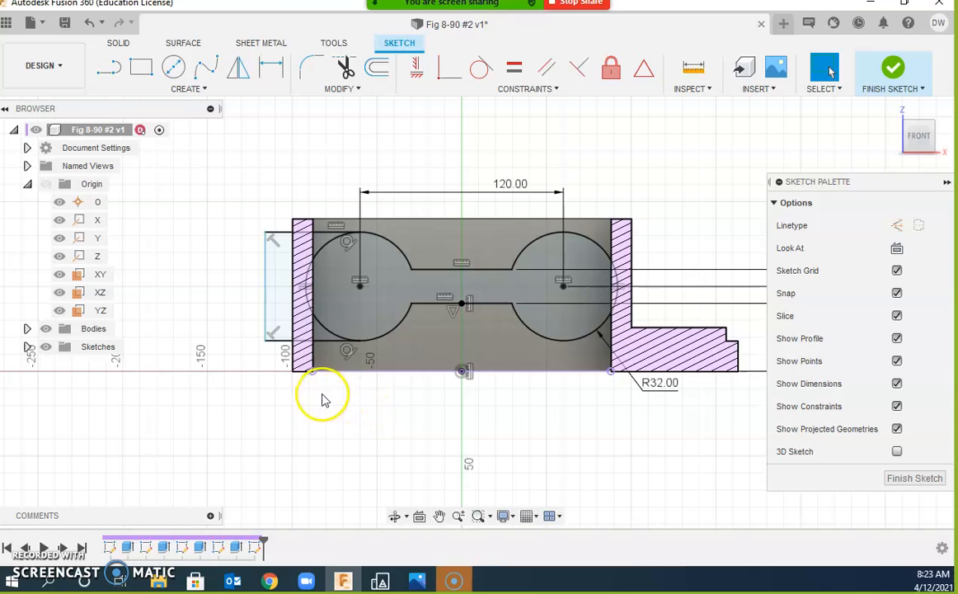
pyautogui.moveTo(264, 318)
pyautogui.mouseDown()
pyautogui.moveTo(212, 323)
pyautogui.moveTo(325, 299)
pyautogui.moveTo(214, 295)
pyautogui.mouseUp()
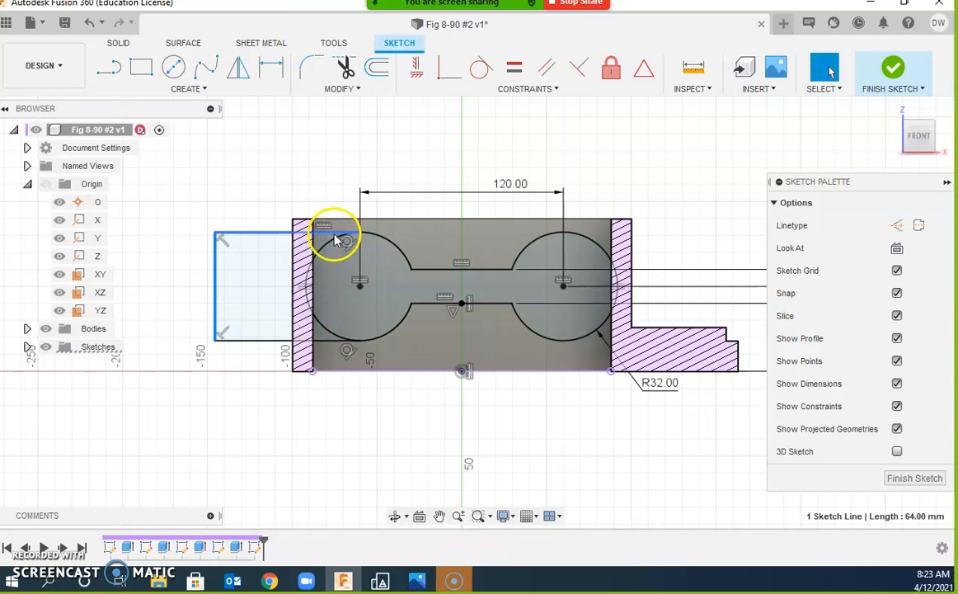
pyautogui.press('Delete')
pyautogui.press('t')
pyautogui.click(331, 247)
pyautogui.press('Escape')
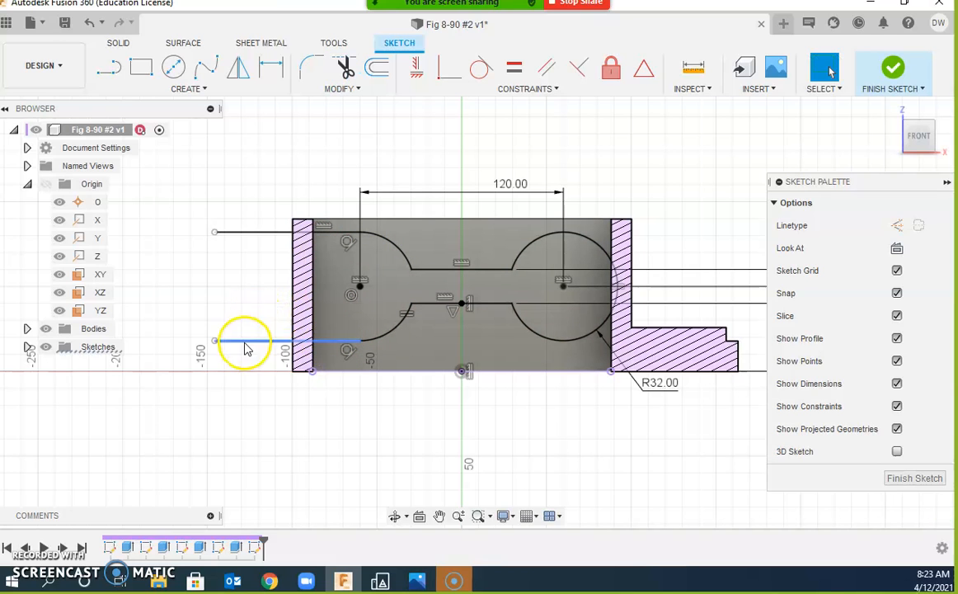
pyautogui.click(279, 345)
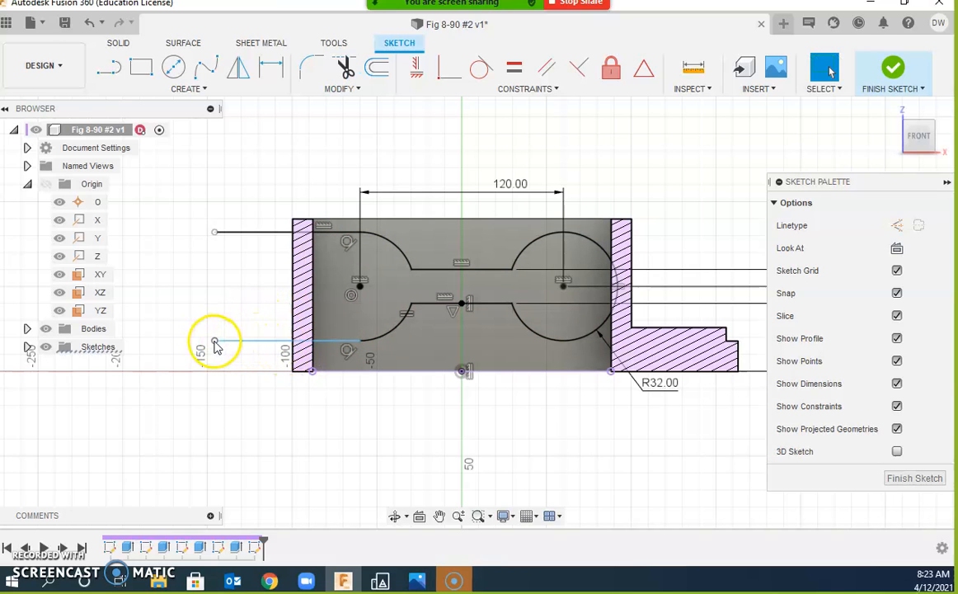
pyautogui.moveTo(214, 345); pyautogui.dragTo(230, 311)
pyautogui.moveTo(238, 367)
pyautogui.mouseDown()
pyautogui.moveTo(242, 250)
pyautogui.moveTo(228, 324)
pyautogui.mouseUp()
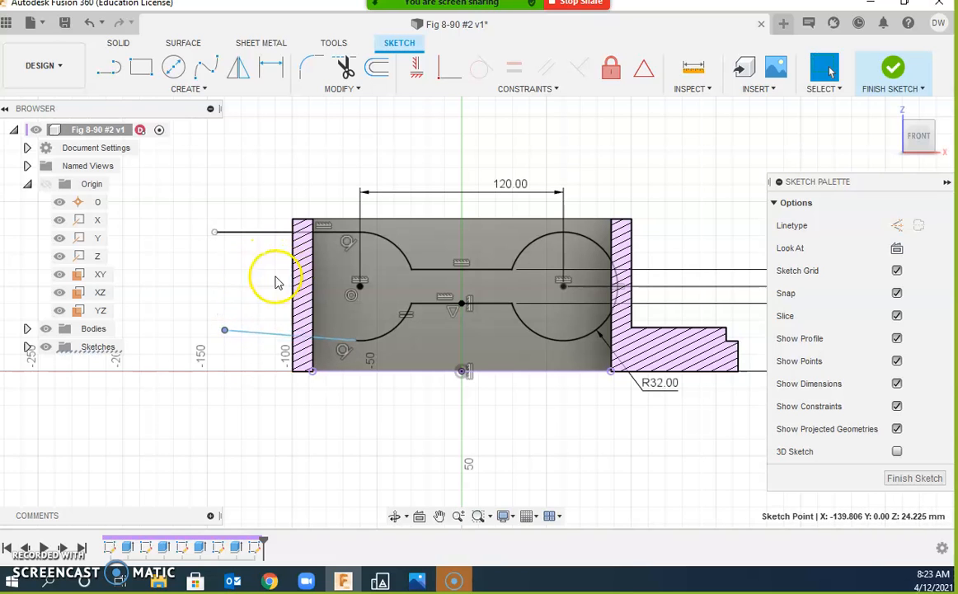
pyautogui.hotkey('ctrl', 'z')
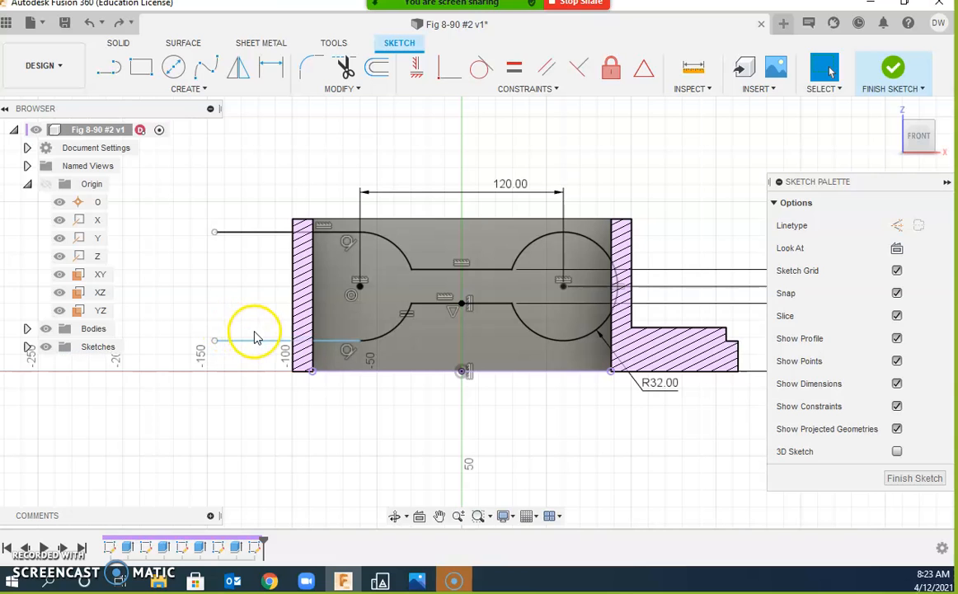
pyautogui.hotkey('ctrl', 'z')
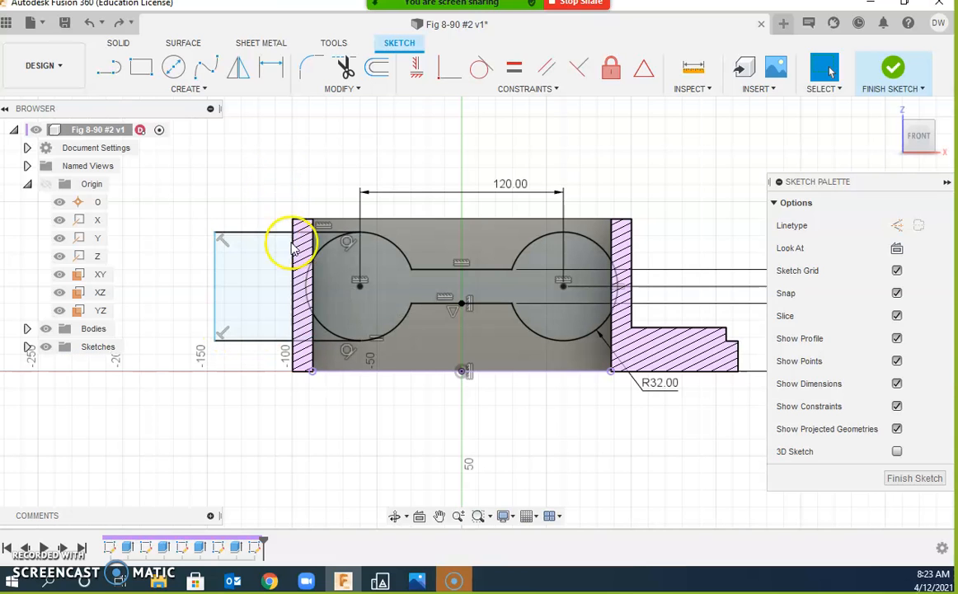
# Step: Trim away the left circle's outer arc between the two tangent lines
pyautogui.press('t')
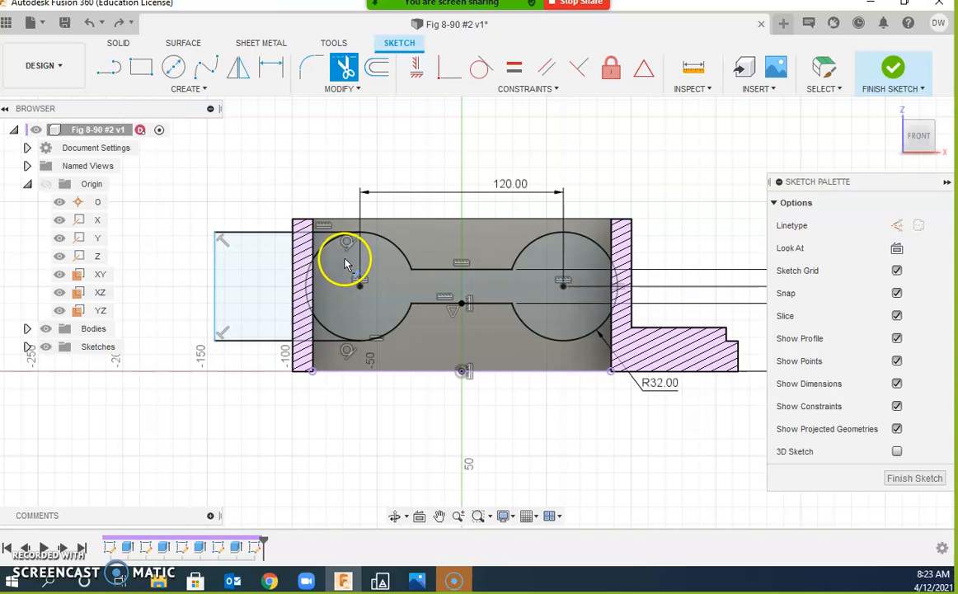
pyautogui.click(337, 245)
pyautogui.press('Escape')
# Step: Make the profile's left vertical line collinear with the inner edge of the left wall
pyautogui.click(218, 291)
pyautogui.moveTo(218, 290)
pyautogui.mouseDown()
pyautogui.moveTo(334, 289)
pyautogui.moveTo(250, 292)
pyautogui.moveTo(330, 295)
pyautogui.mouseUp()
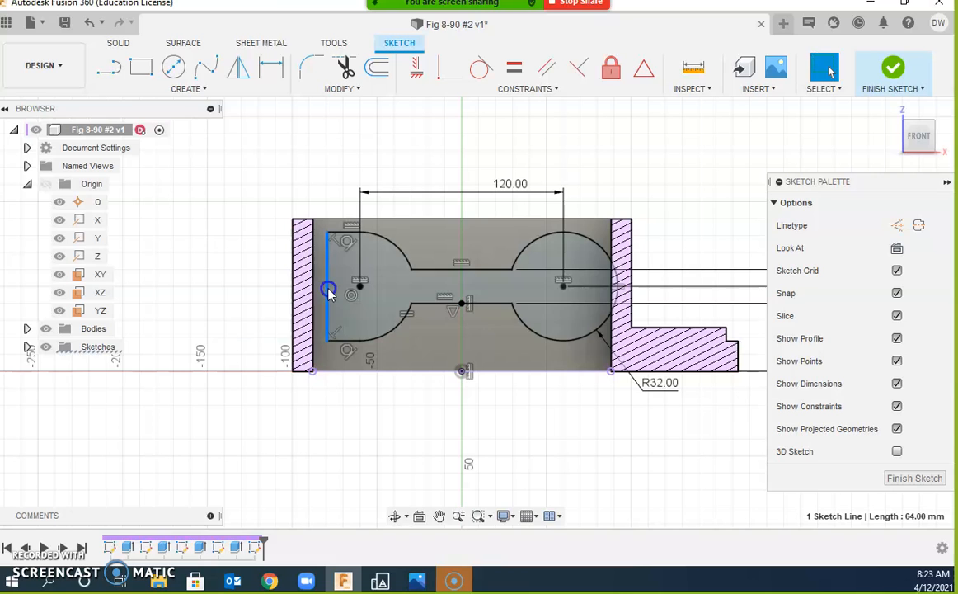
pyautogui.click(547, 91)
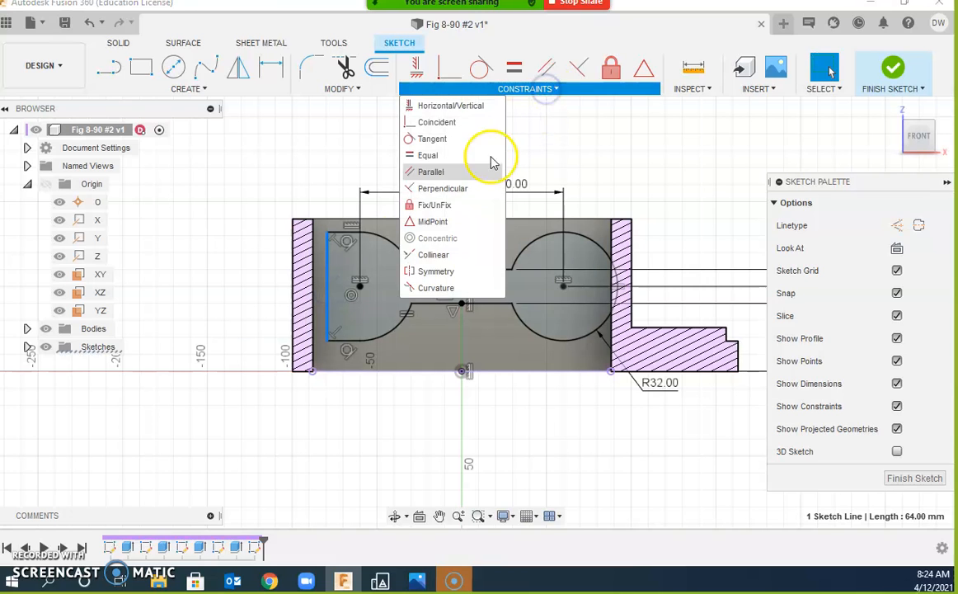
pyautogui.click(447, 262)
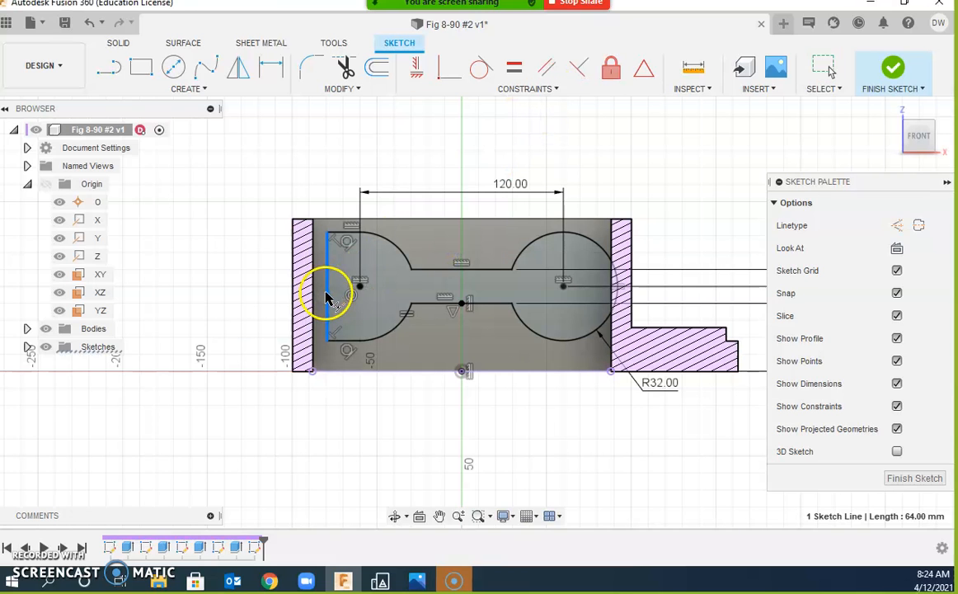
pyautogui.click(313, 301)
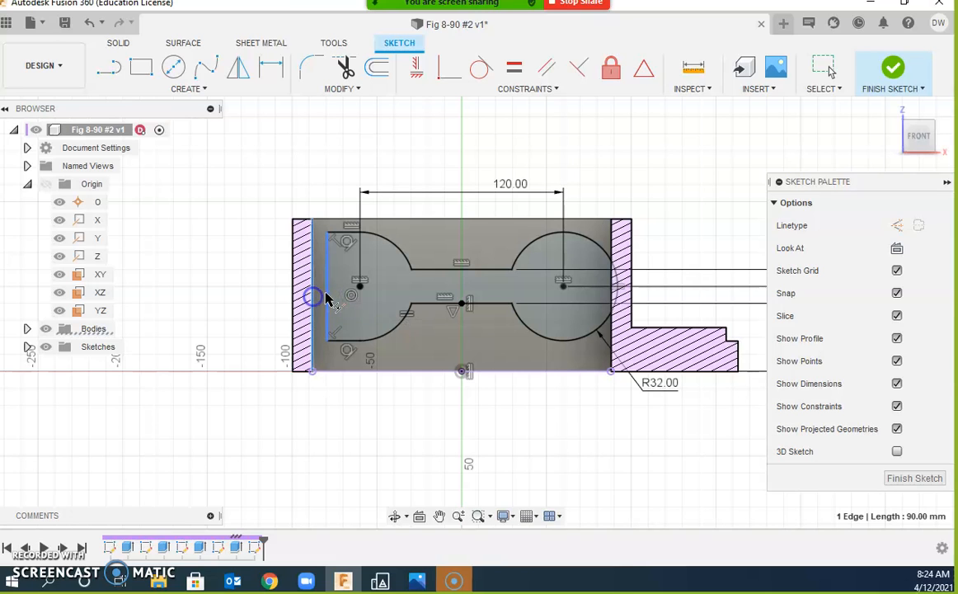
pyautogui.click(329, 301)
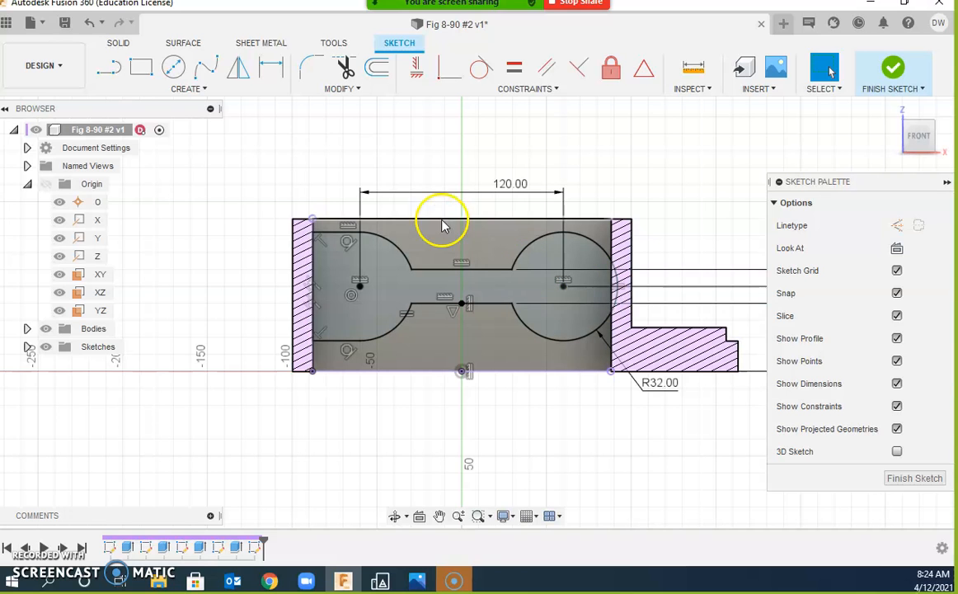
# Step: Draw three connected lines from the right circle's upper tangent point out past the right wall, down, and back to its lower tangent point
pyautogui.moveTo(605, 178); pyautogui.dragTo(496, 178, button='middle')
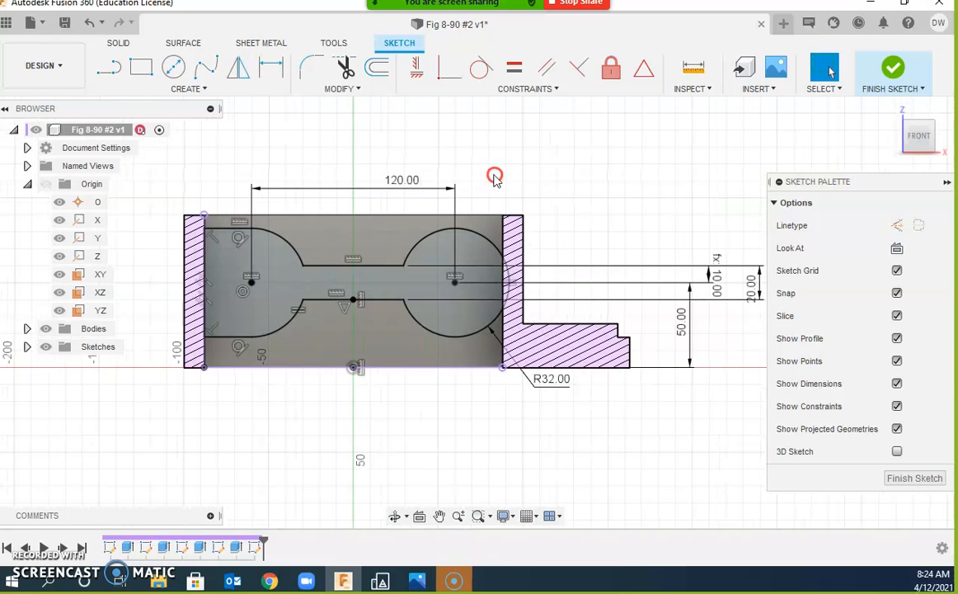
pyautogui.click(269, 68)
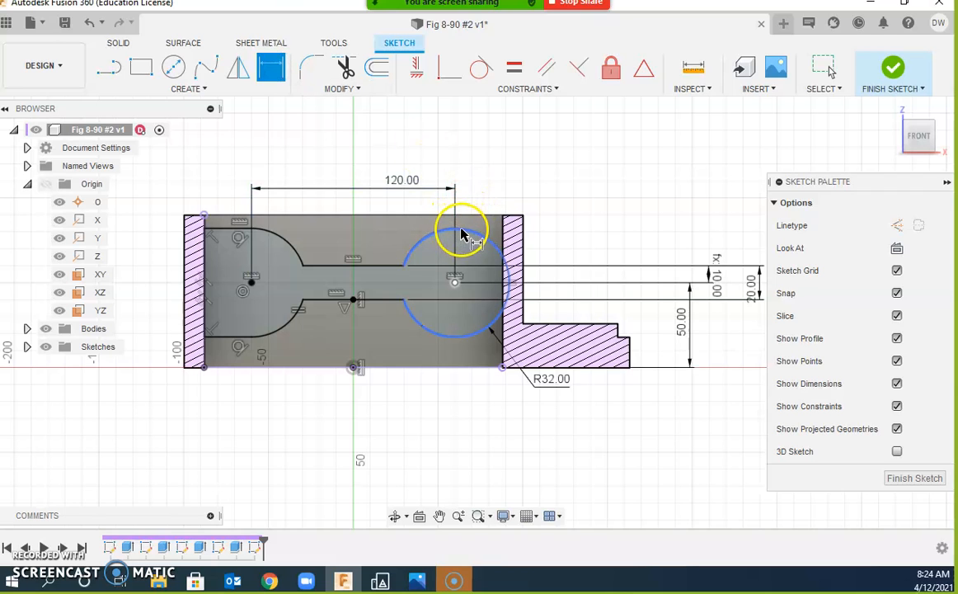
pyautogui.click(108, 68)
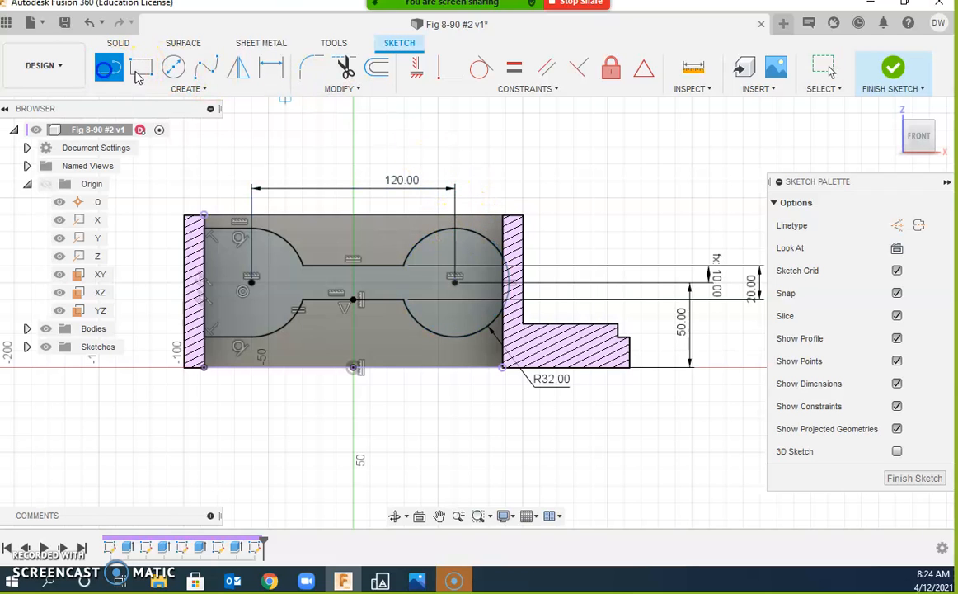
pyautogui.click(455, 226)
pyautogui.click(568, 229)
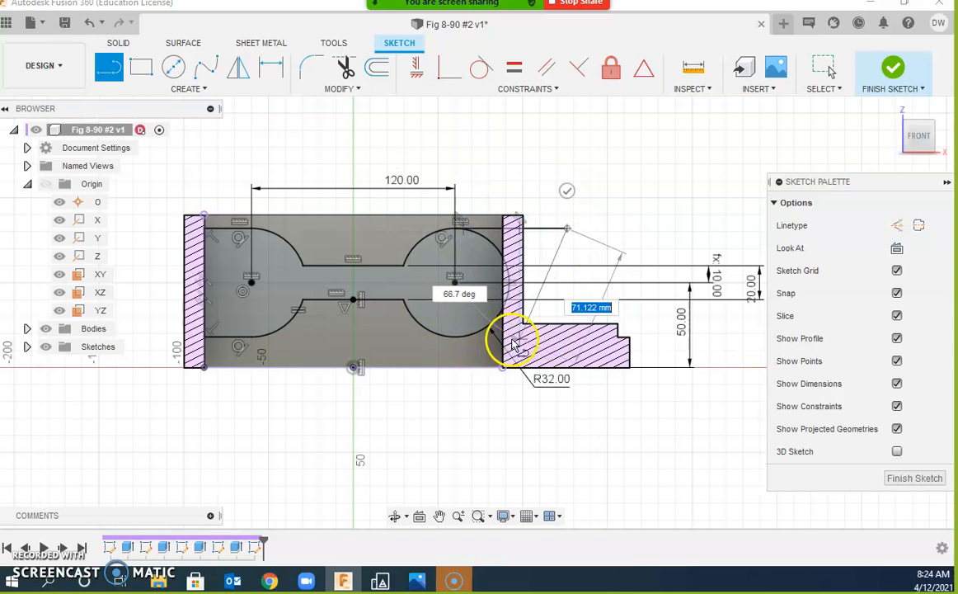
pyautogui.click(568, 345)
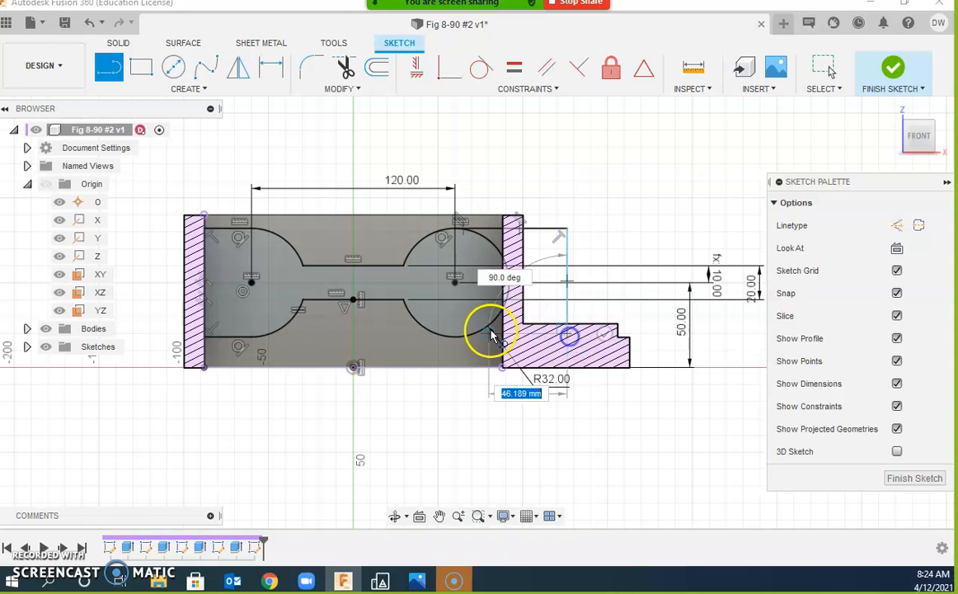
pyautogui.click(458, 341)
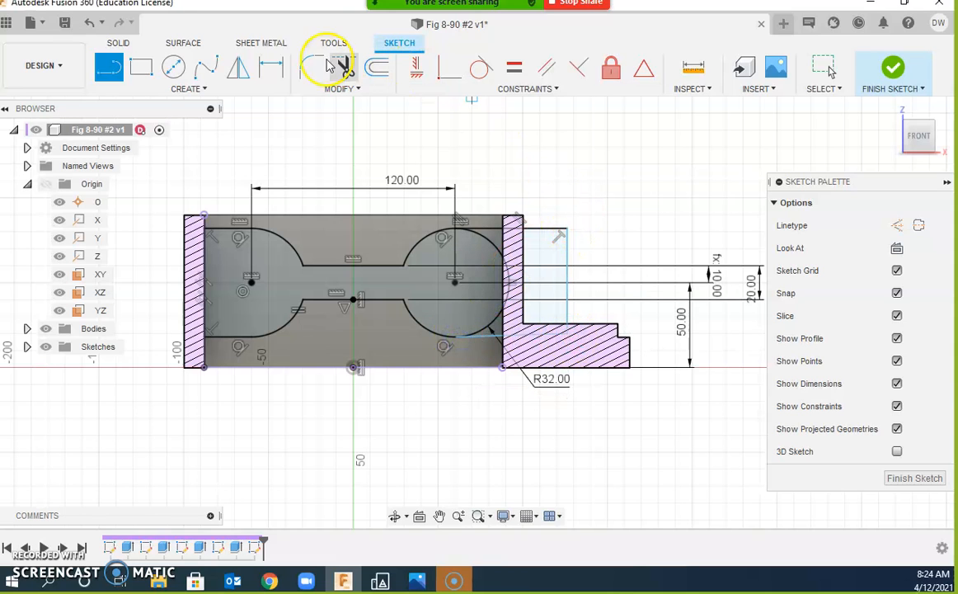
# Step: Add a perpendicular constraint between the outer vertical line and the lower line leading to the right circle
pyautogui.click(578, 68)
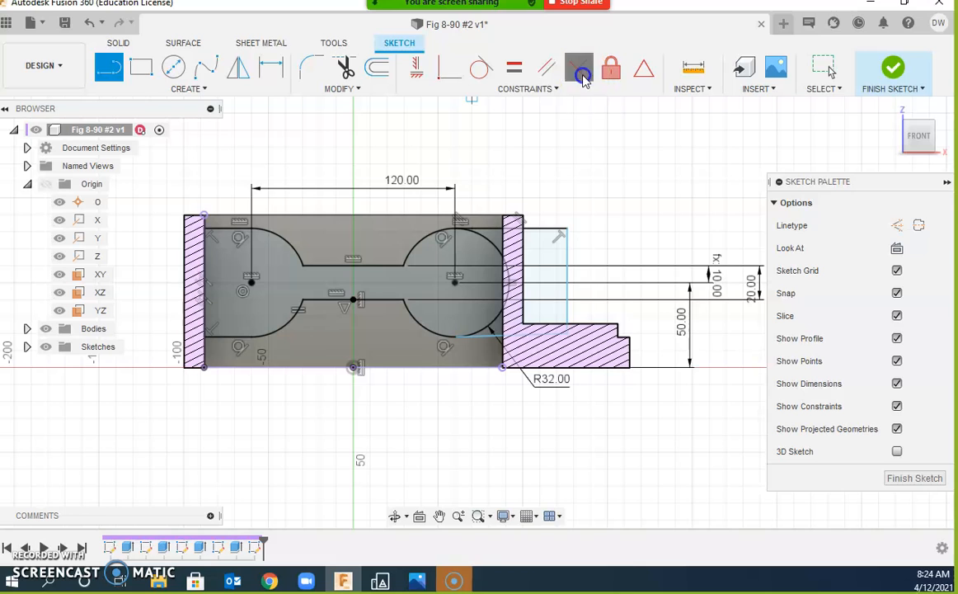
pyautogui.press('Escape')
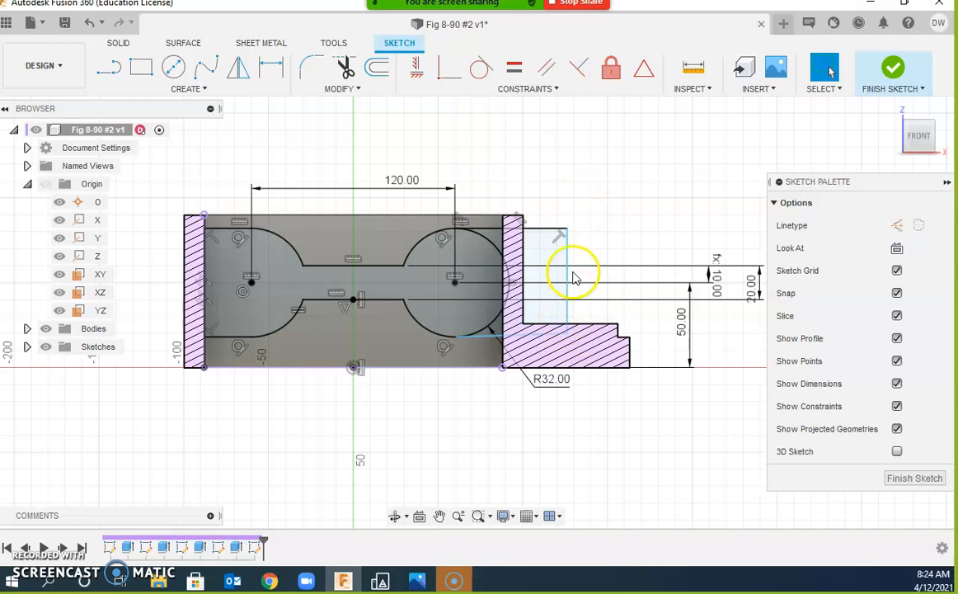
pyautogui.click(578, 68)
pyautogui.click(566, 324)
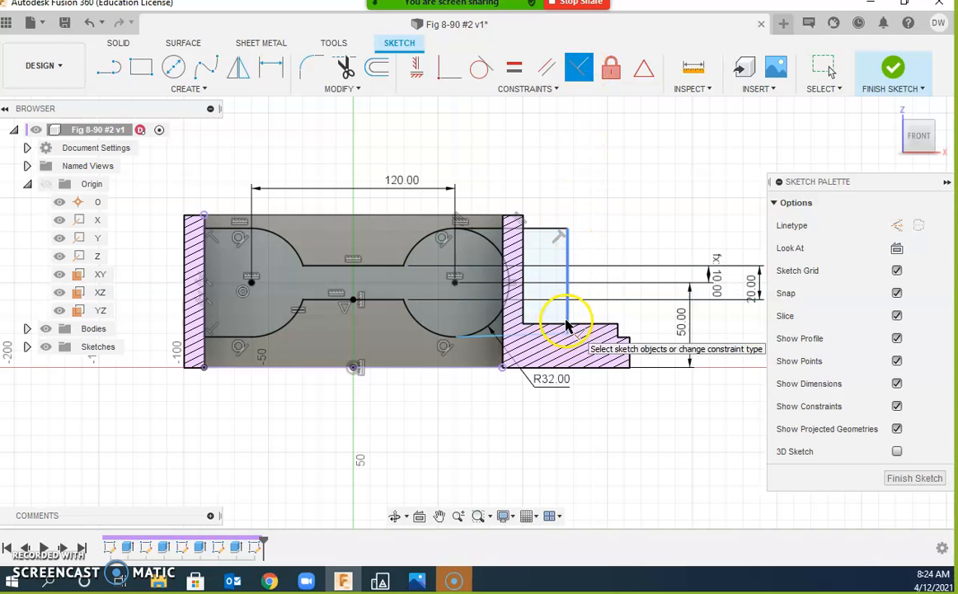
pyautogui.click(546, 335)
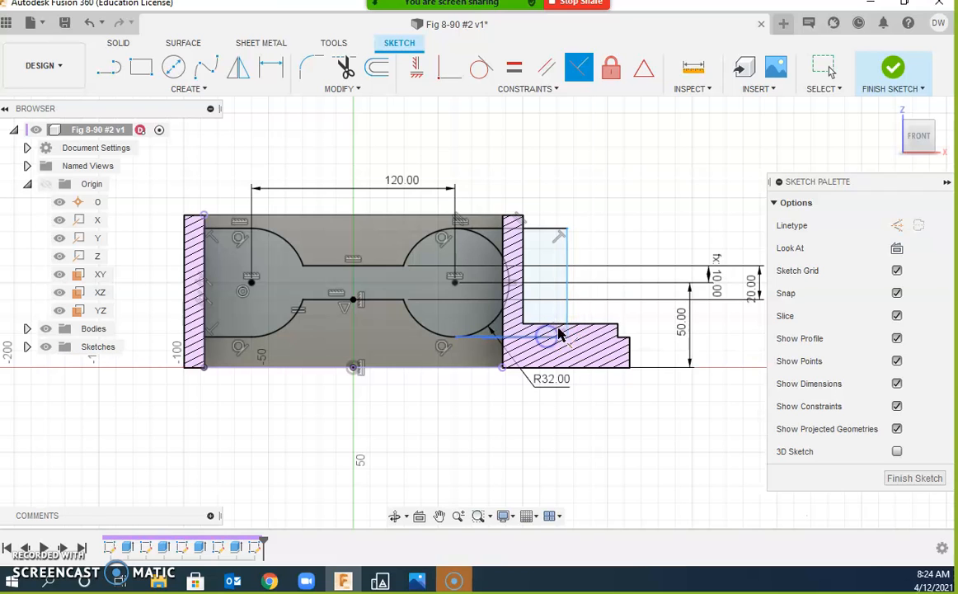
pyautogui.press('Escape')
# Step: Move the outer vertical line farther from the right wall and trim away the right circle's outer arc between the two tangent lines
pyautogui.moveTo(571, 257)
pyautogui.mouseDown()
pyautogui.moveTo(631, 259)
pyautogui.moveTo(612, 270)
pyautogui.mouseUp()
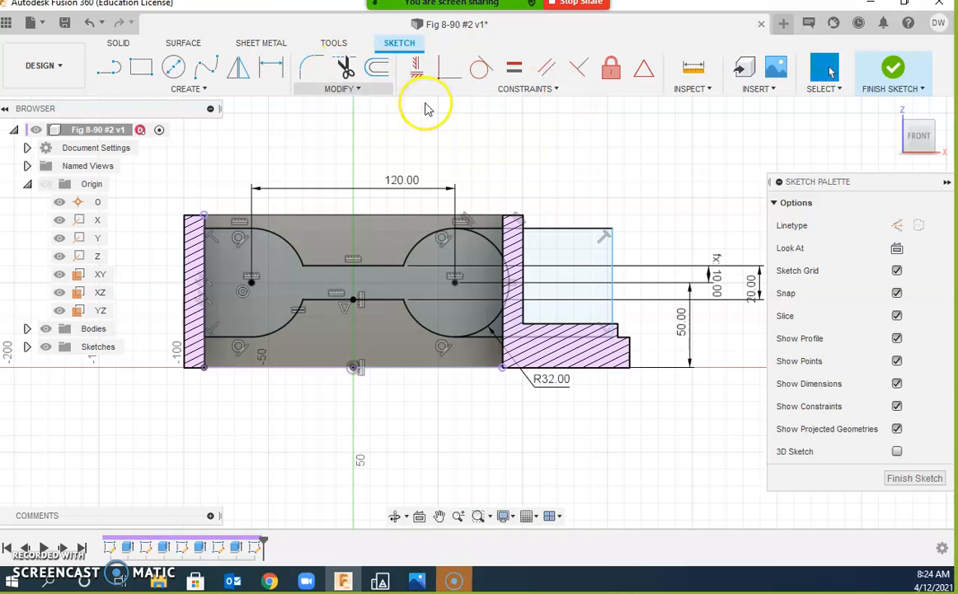
pyautogui.press('t')
pyautogui.click(503, 247)
pyautogui.press('Escape')
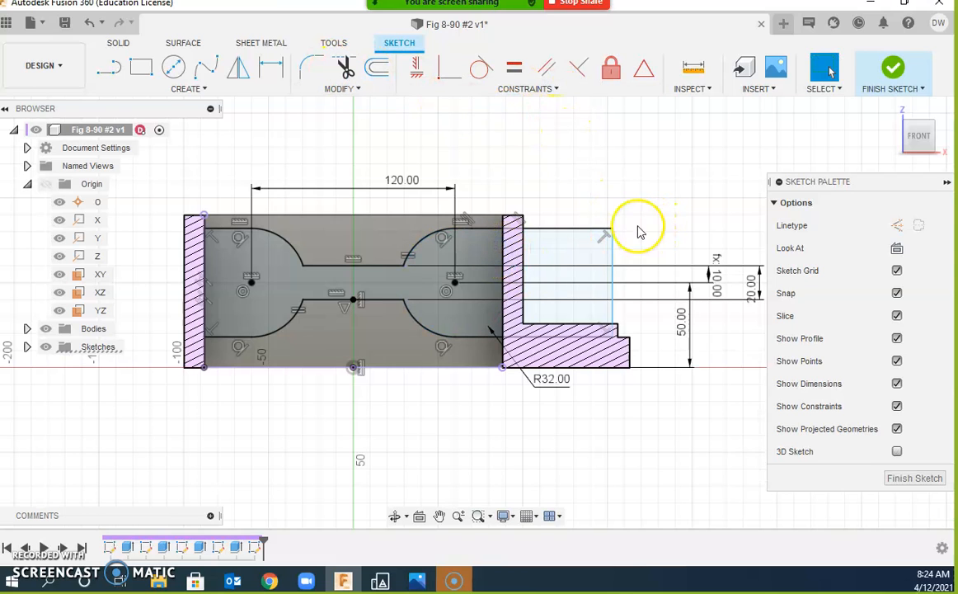
# Step: Make the profile's right vertical line collinear with the inner edge of the right wall
pyautogui.click(530, 91)
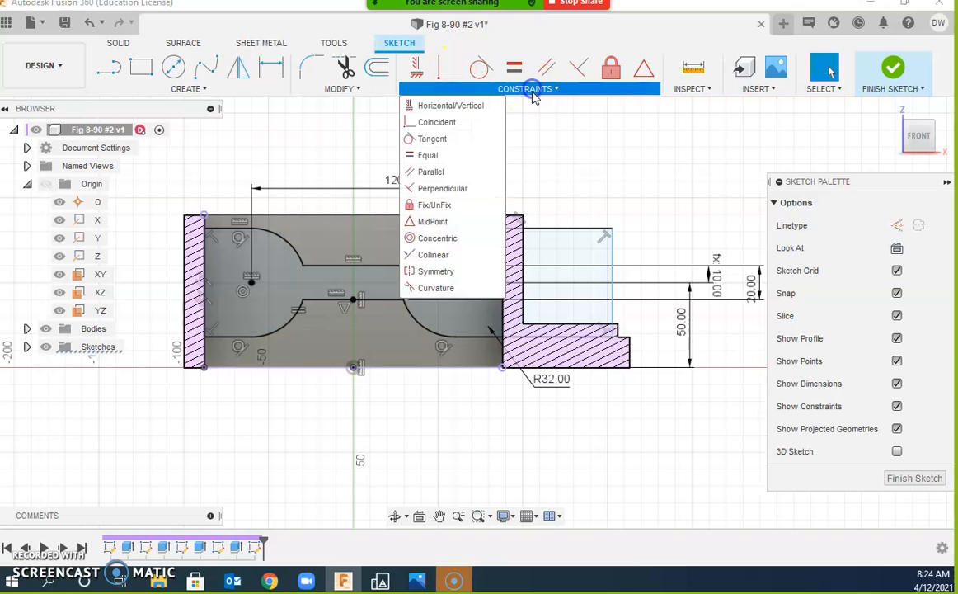
pyautogui.click(443, 246)
pyautogui.click(613, 288)
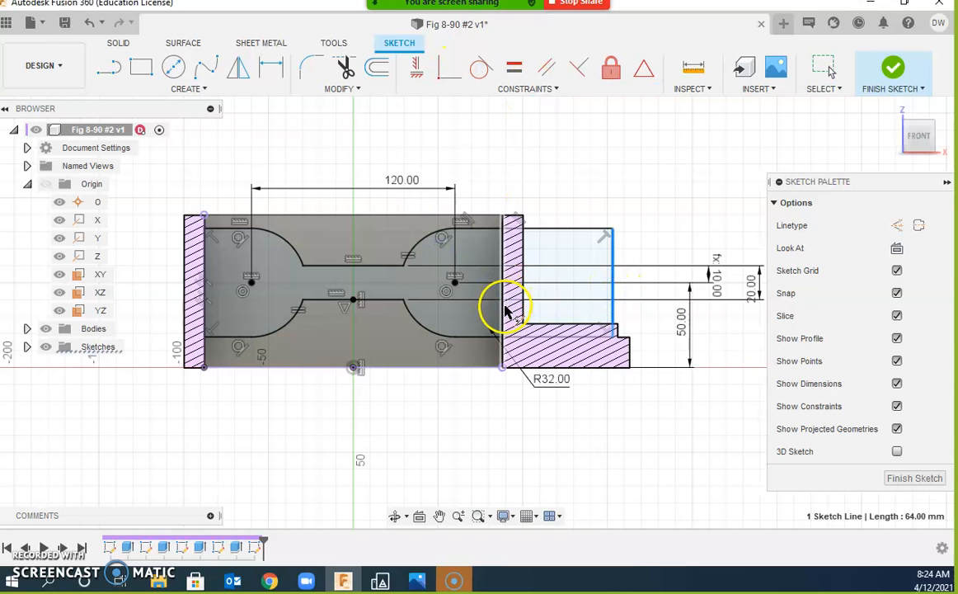
pyautogui.click(508, 312)
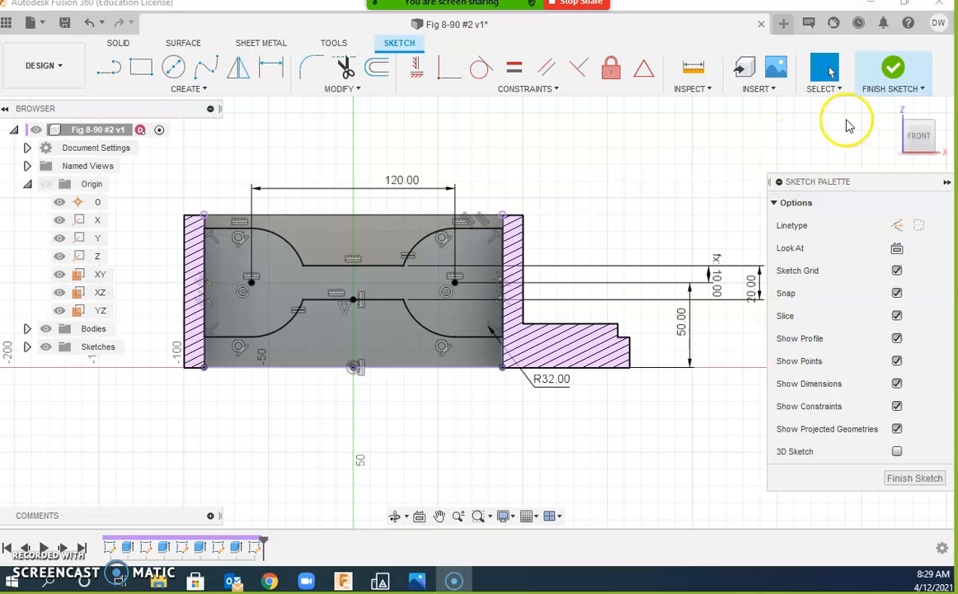
# Step: Finish the sketch and extrude the dumbbell profile with Symmetric direction, All extent and the Join operation
pyautogui.click(891, 69)
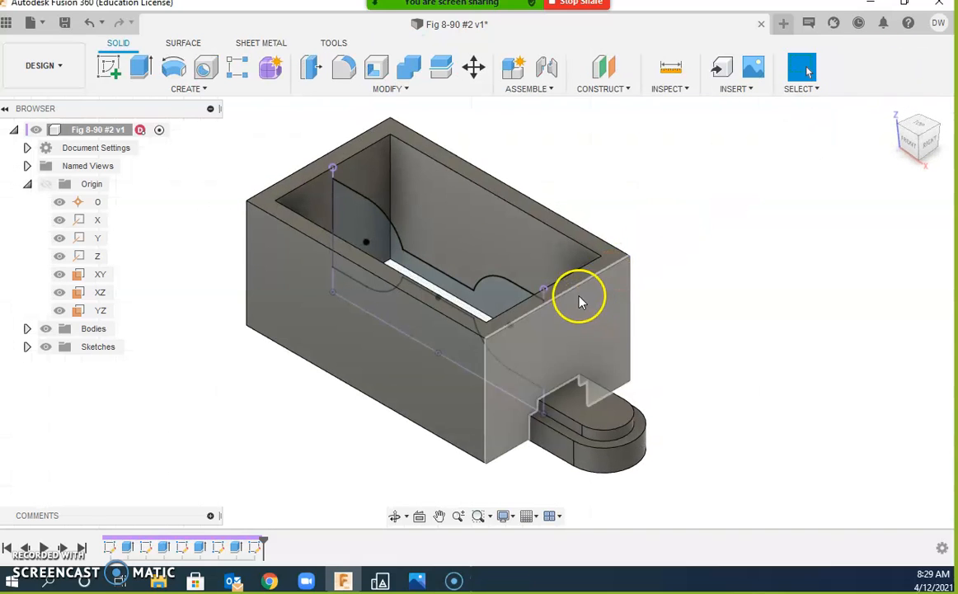
pyautogui.press('e')
pyautogui.click(509, 292)
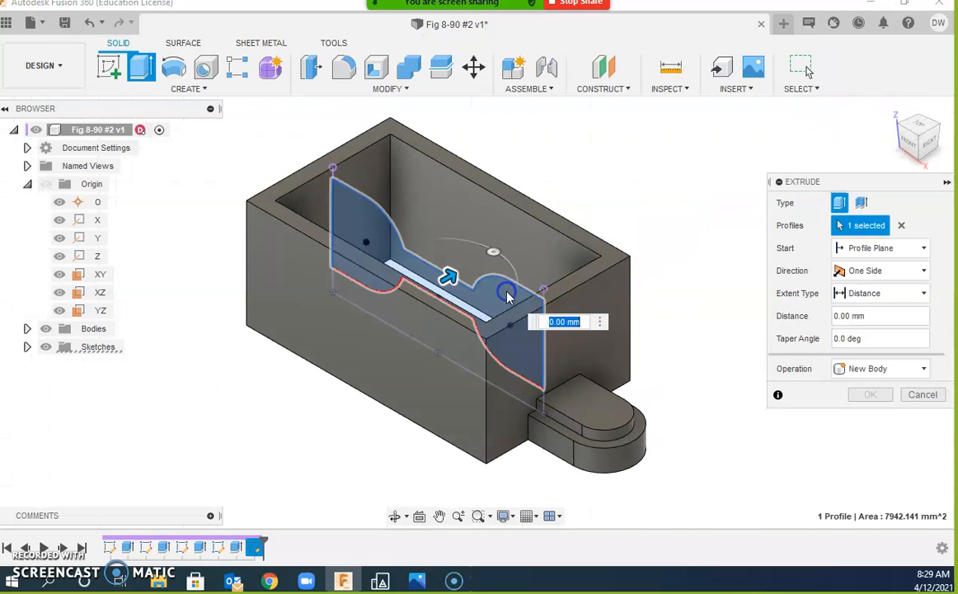
pyautogui.click(899, 272)
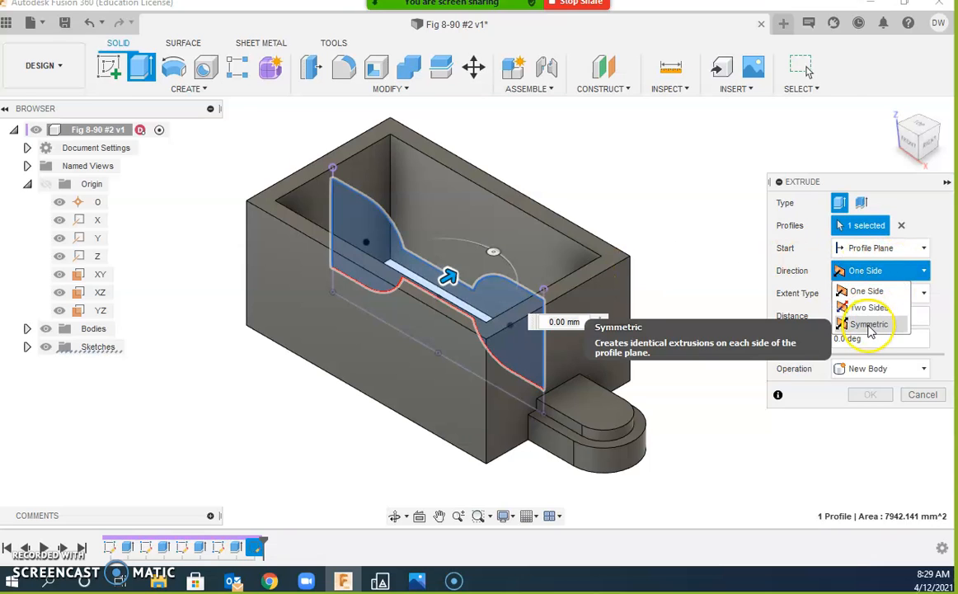
pyautogui.click(869, 324)
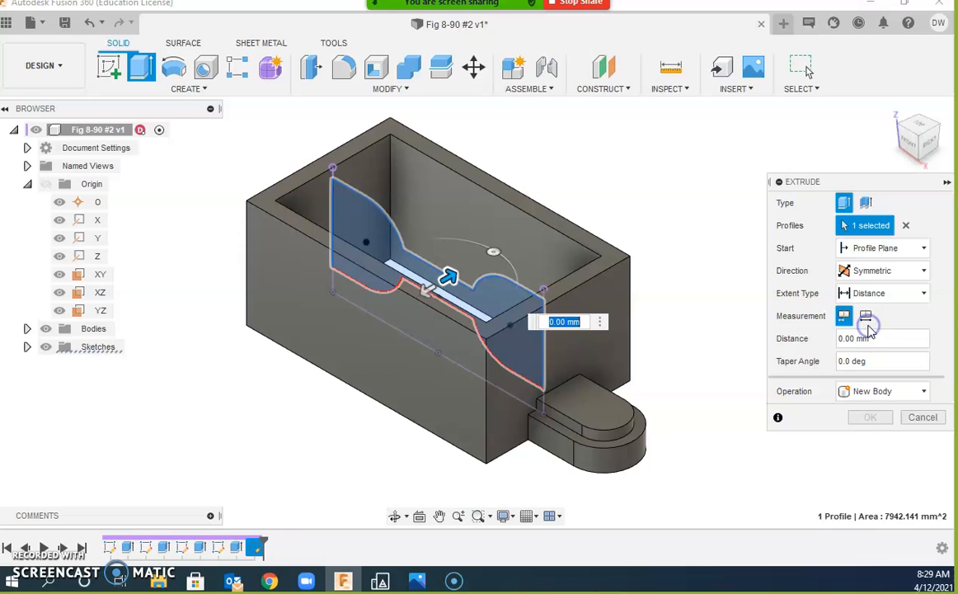
pyautogui.click(912, 296)
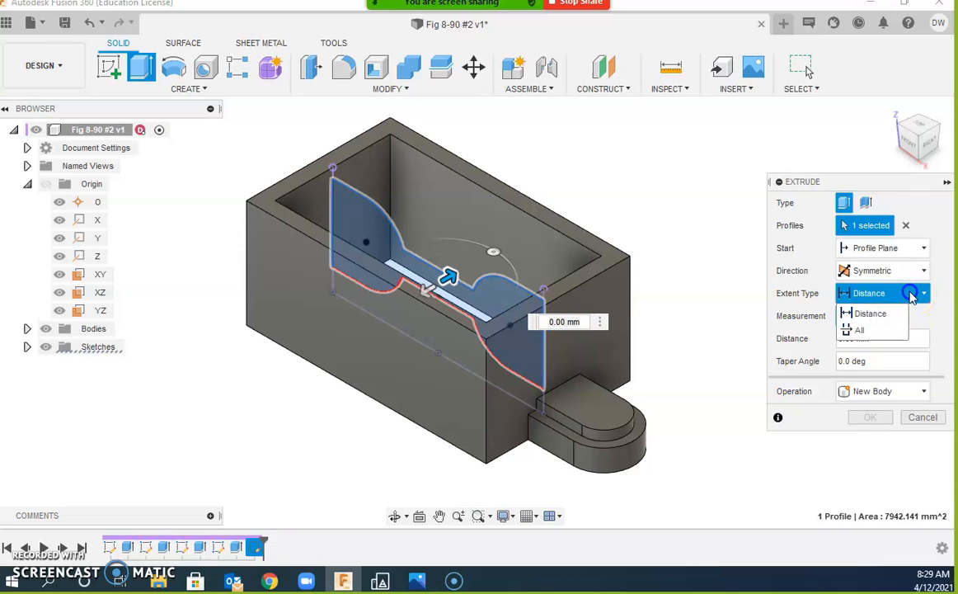
pyautogui.click(872, 330)
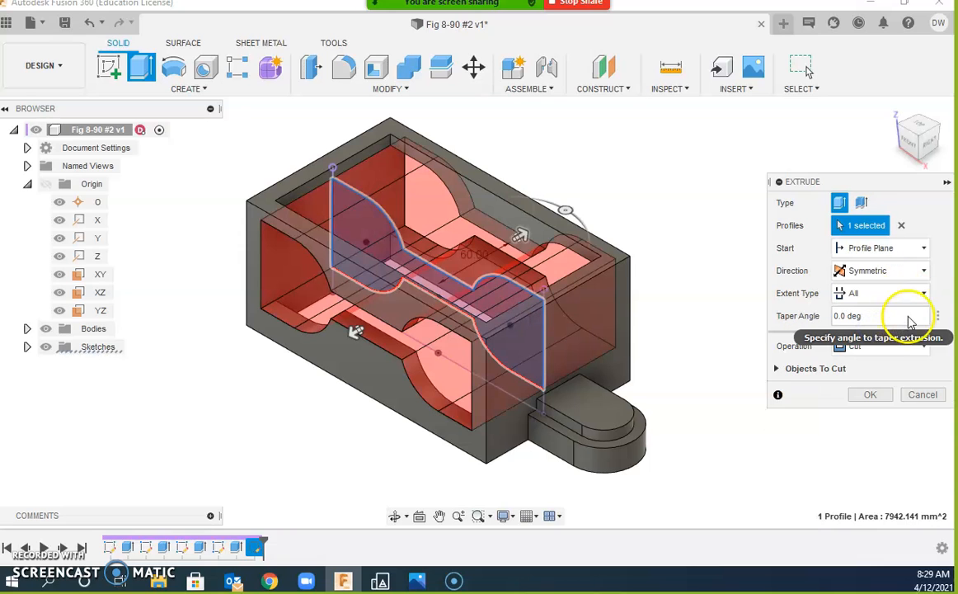
pyautogui.click(873, 347)
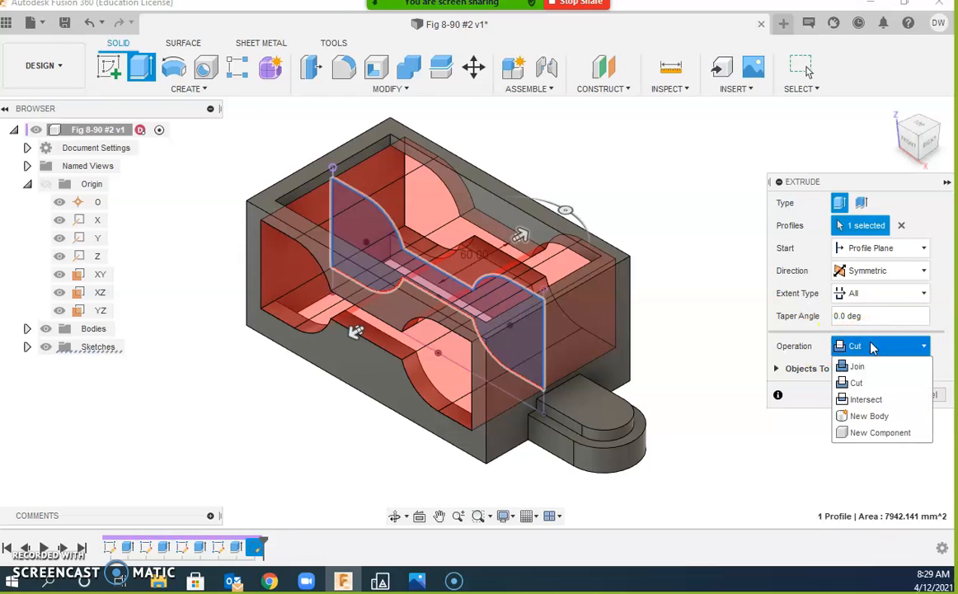
pyautogui.click(864, 368)
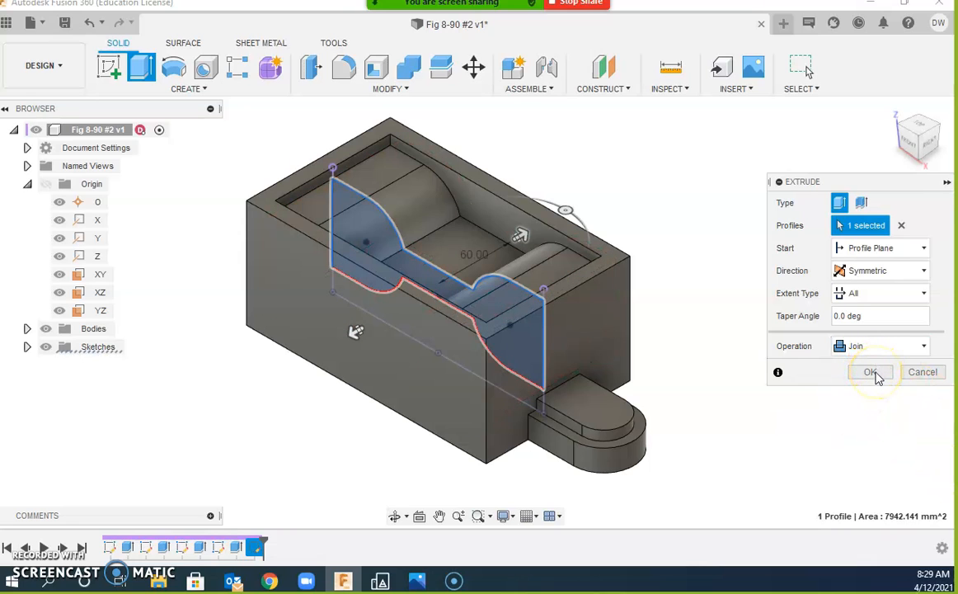
pyautogui.click(868, 281)
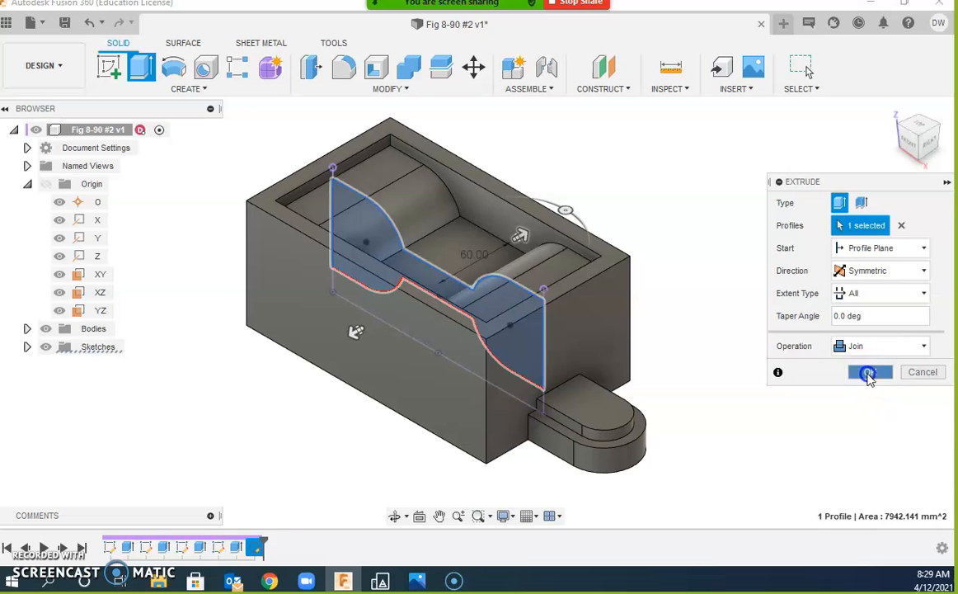
pyautogui.click(869, 373)
pyautogui.keyDown('shift'); pyautogui.moveTo(663, 357); pyautogui.dragTo(572, 351, button='middle'); pyautogui.keyUp('shift')
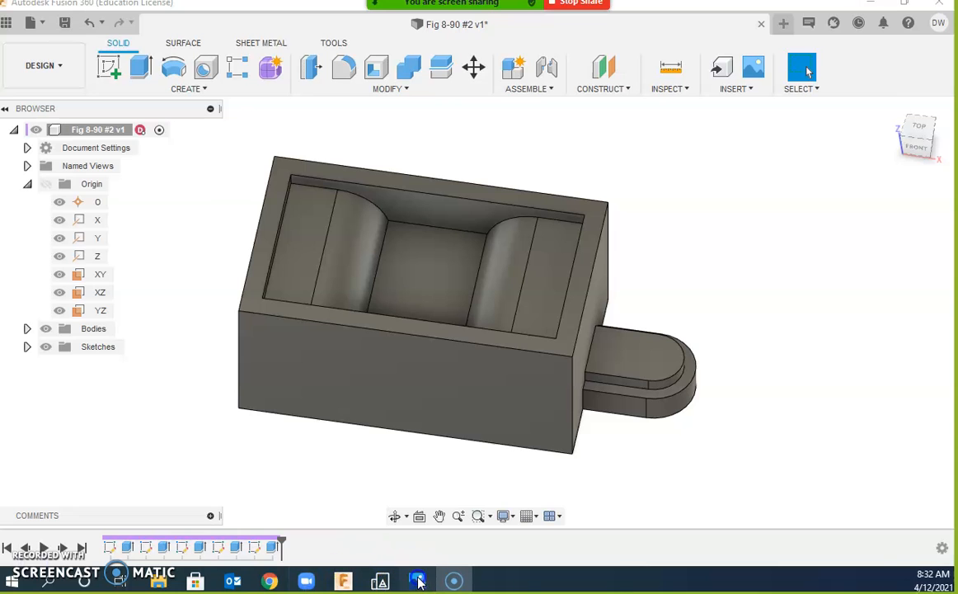
# Step: Check the Figure 8-90 drawing in Photos, return to Fusion 360 and start a new sketch on the box's top rim face
pyautogui.click(418, 581)
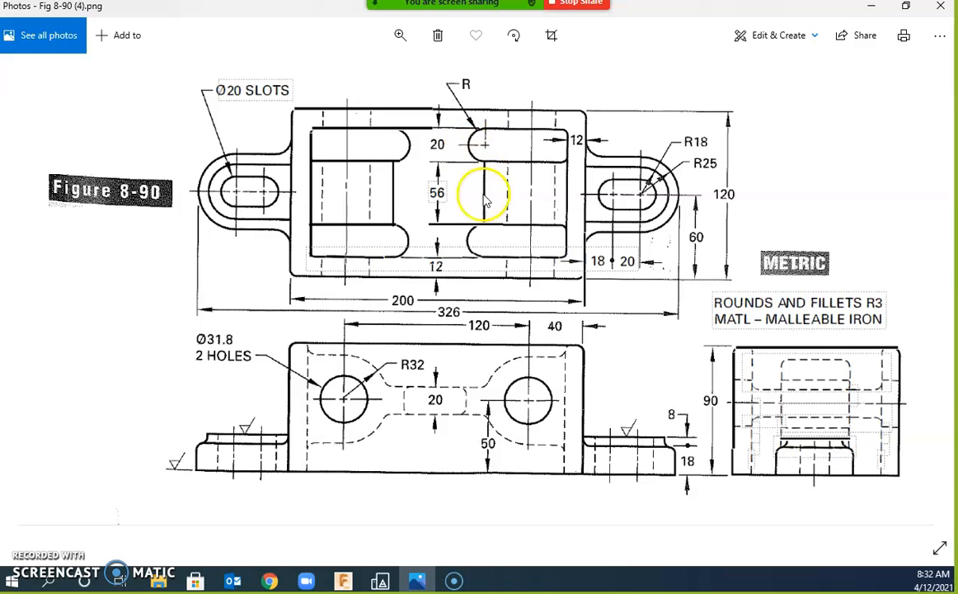
pyautogui.click(347, 576)
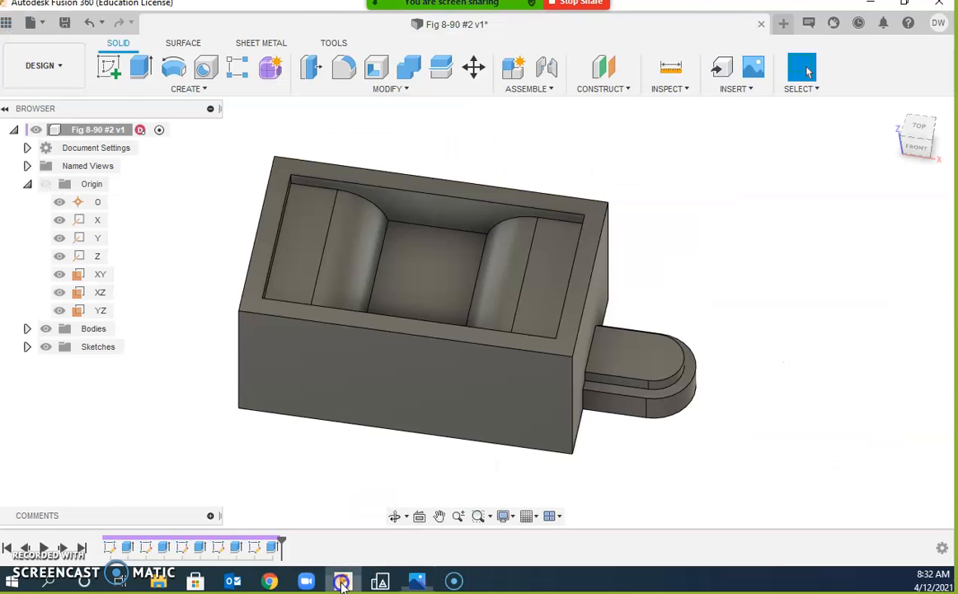
pyautogui.click(113, 68)
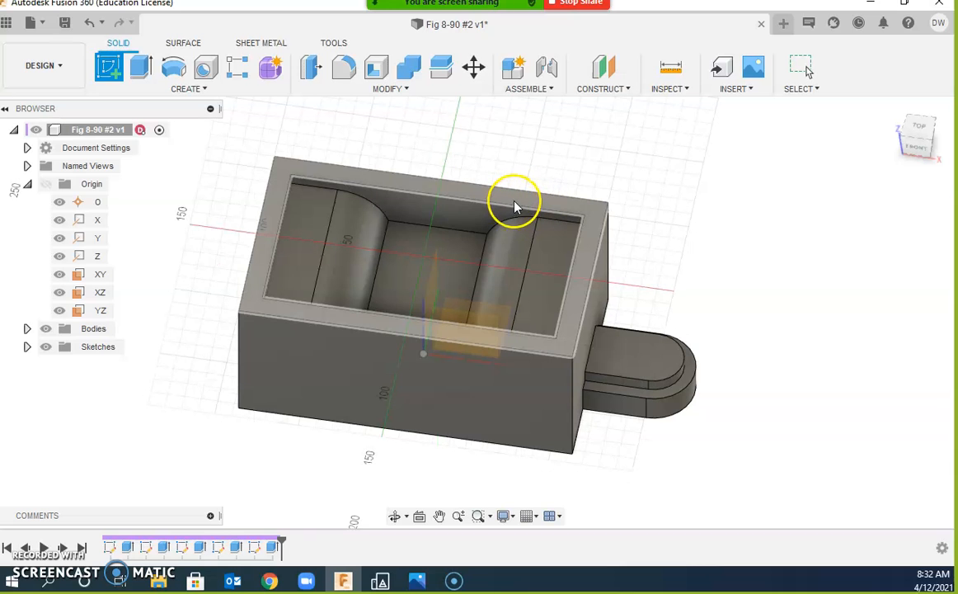
pyautogui.click(512, 198)
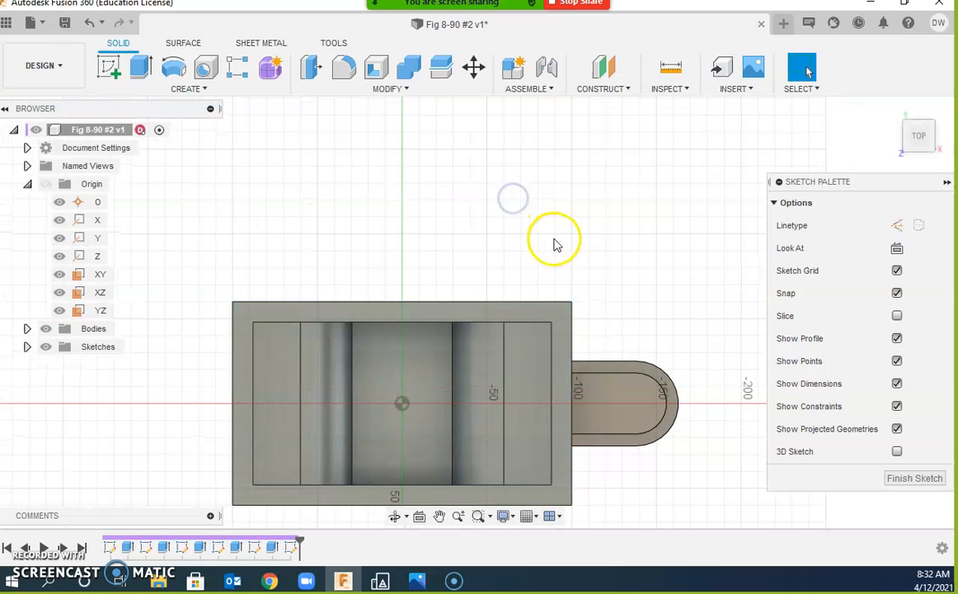
# Step: Sketch a closed slot profile from the pocket's lower-right inner corner, with a tangent end arc of about 10.4 mm radius and two horizontal lines
pyautogui.click(110, 68)
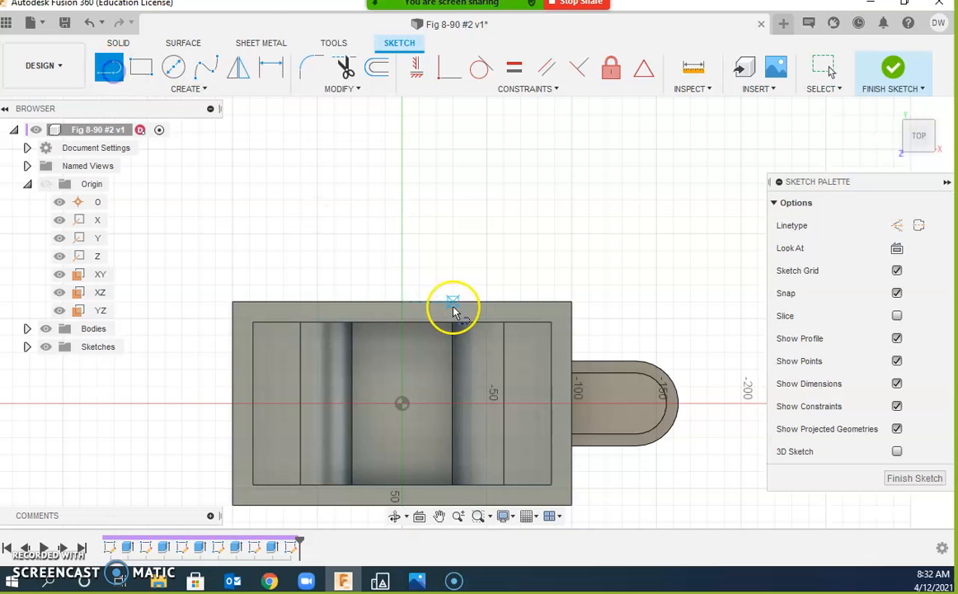
pyautogui.scroll(-3, 455, 252)
pyautogui.scroll(5, 513, 331)
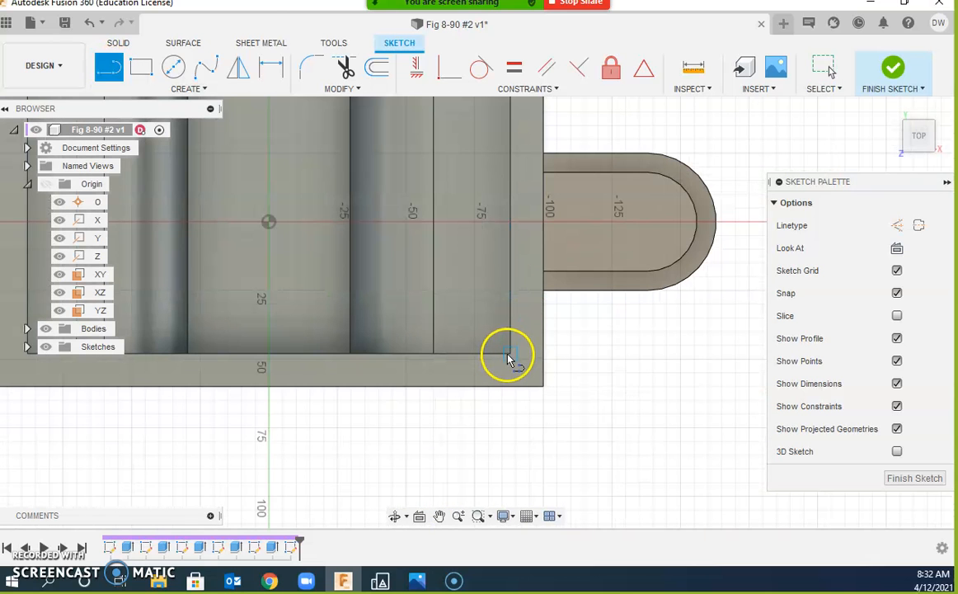
pyautogui.click(510, 356)
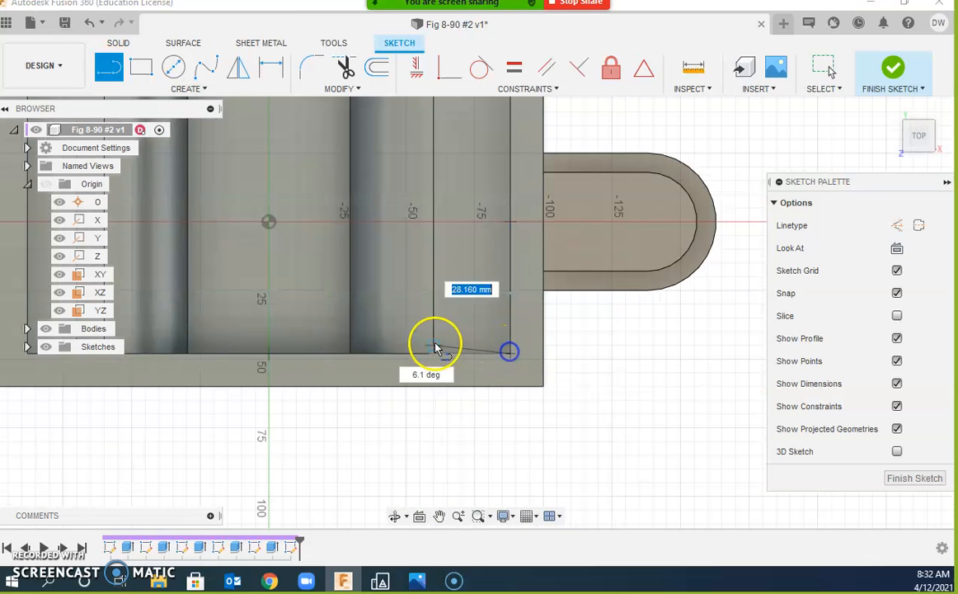
pyautogui.moveTo(434, 342); pyautogui.dragTo(588, 321, button='middle')
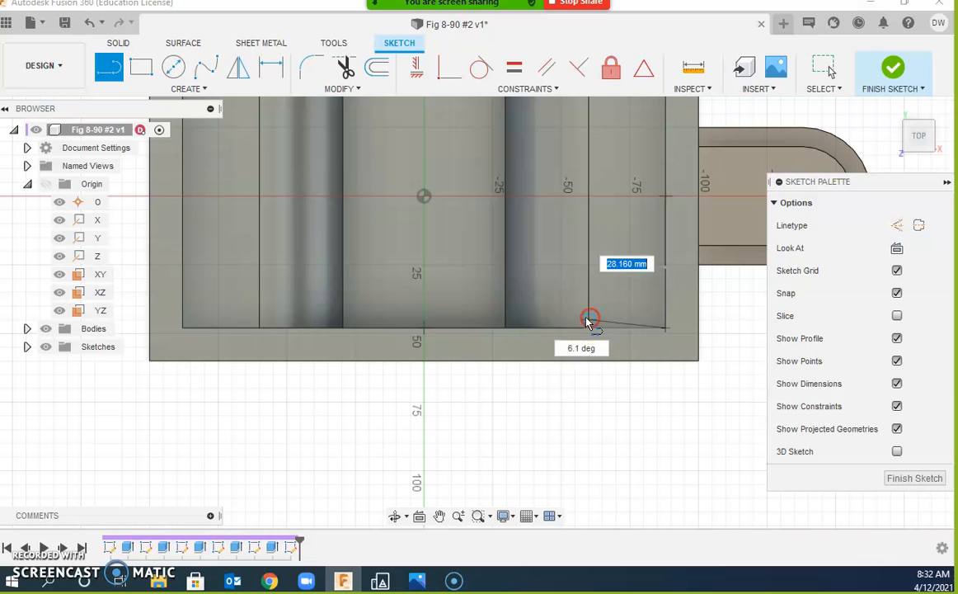
pyautogui.click(489, 328)
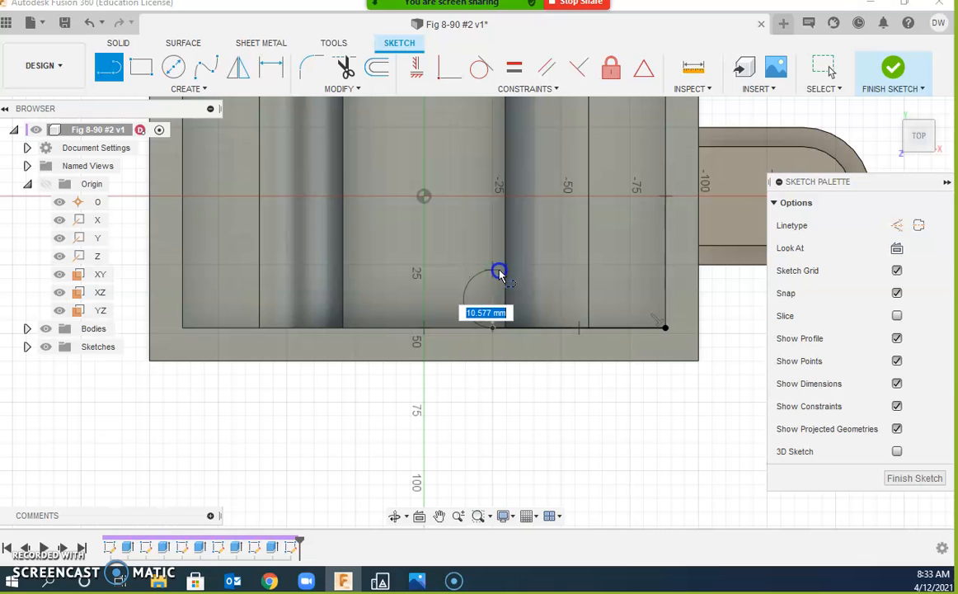
pyautogui.click(499, 273)
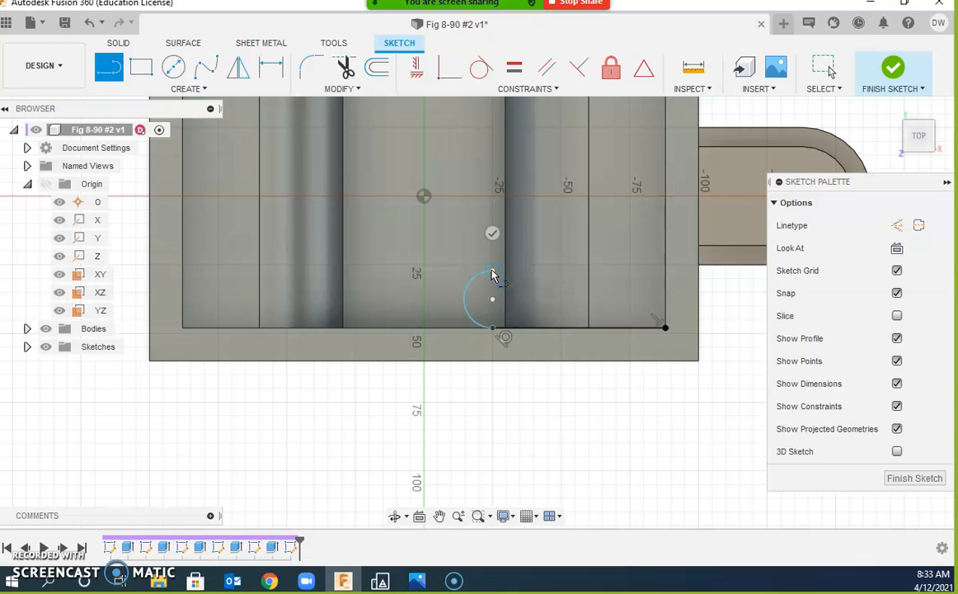
pyautogui.click(665, 271)
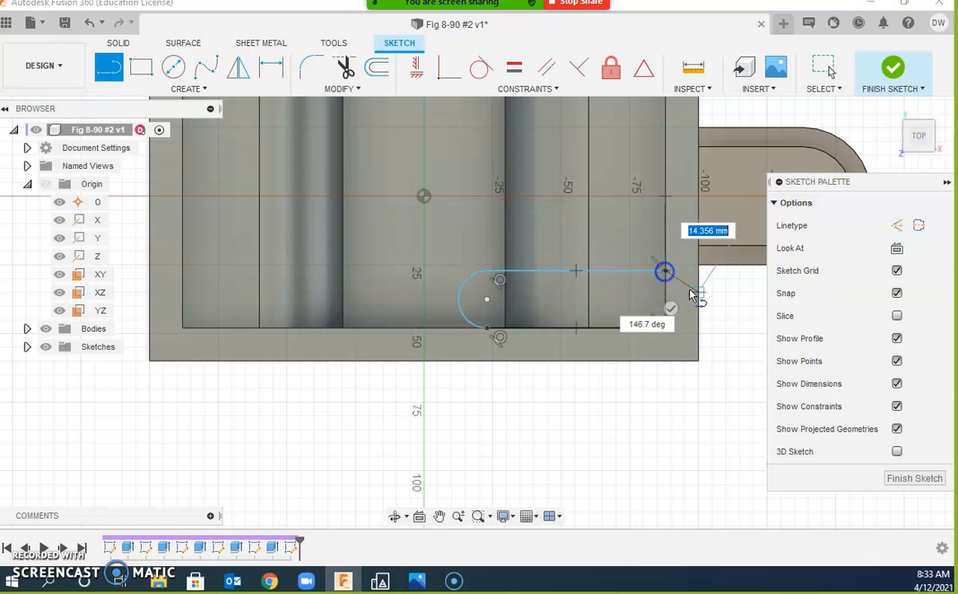
pyautogui.click(667, 328)
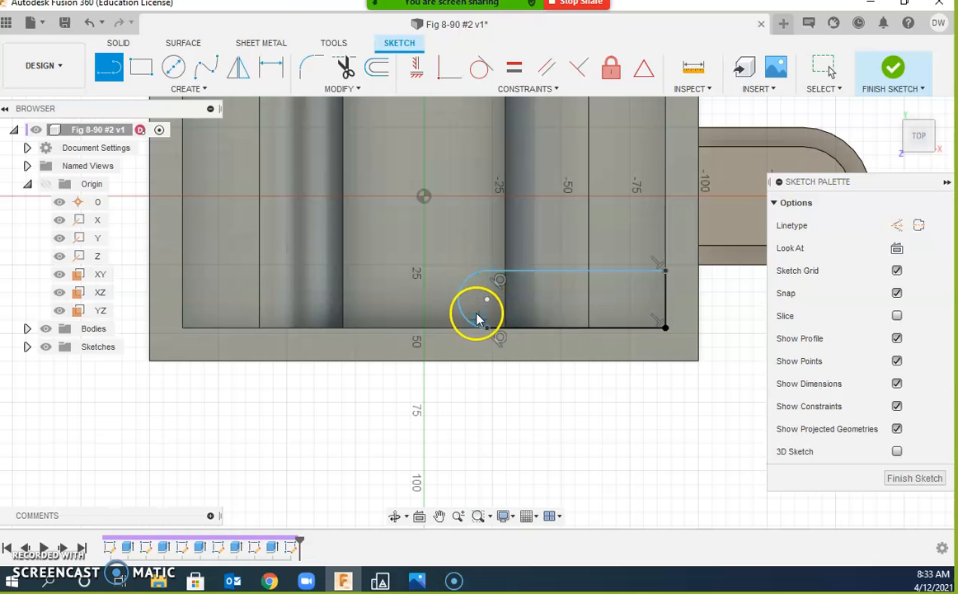
pyautogui.press('Escape')
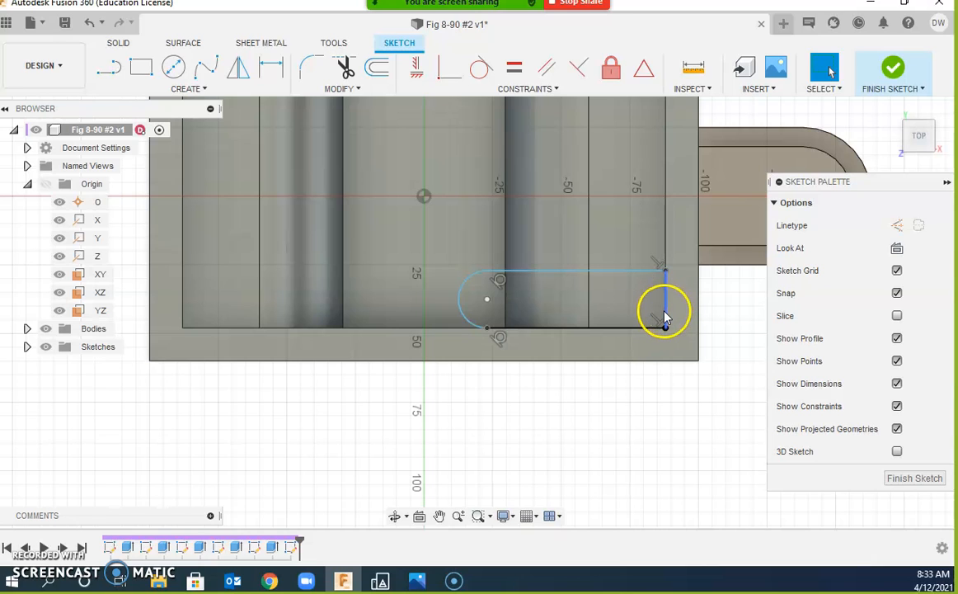
# Step: Dimension the slot's end arc with a radius of 10 mm
pyautogui.click(269, 73)
pyautogui.click(465, 285)
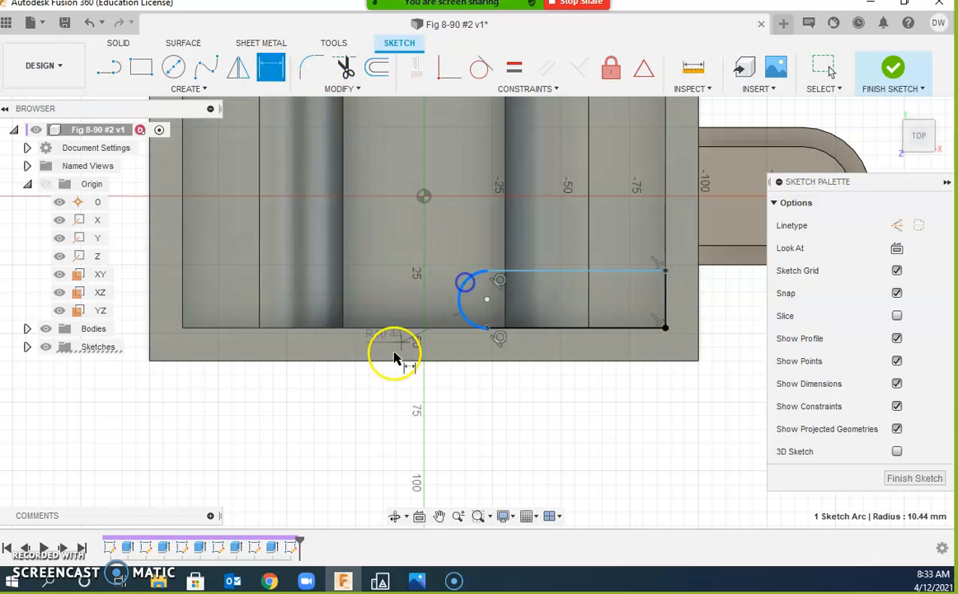
pyautogui.click(365, 456)
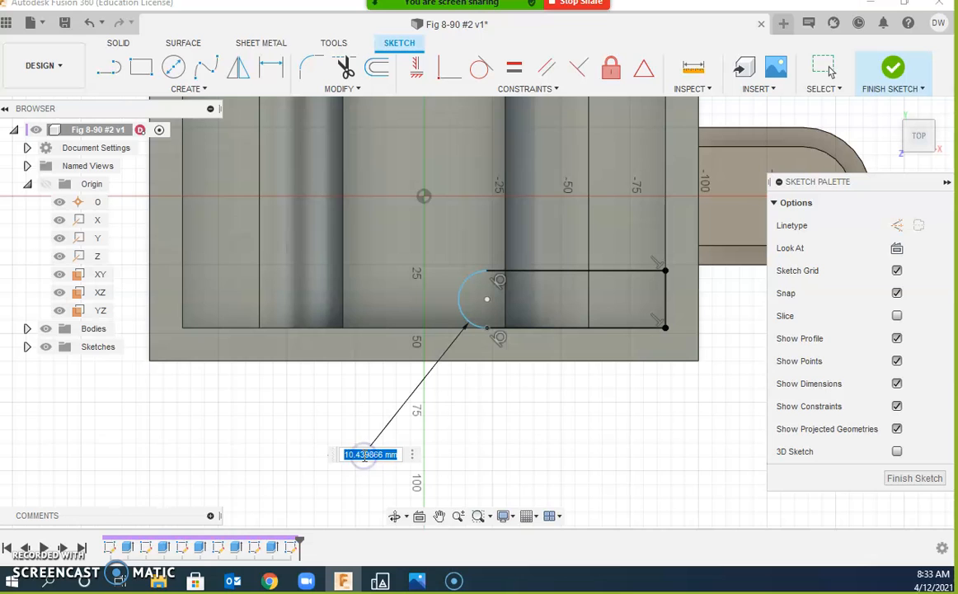
pyautogui.write('10')
pyautogui.press('Return')
pyautogui.click(414, 314)
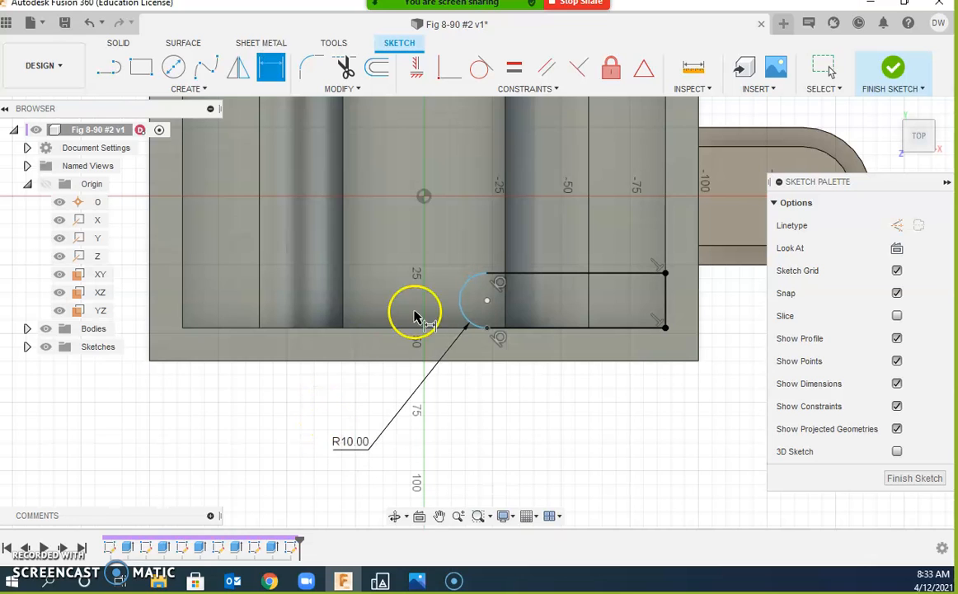
pyautogui.press('Escape')
# Step: Slide the slot's arc centre along the pocket, check the slot ends on the Figure 8-90 drawing in Photos and return to Fusion 360
pyautogui.moveTo(488, 301)
pyautogui.mouseDown()
pyautogui.moveTo(348, 306)
pyautogui.moveTo(496, 302)
pyautogui.moveTo(394, 311)
pyautogui.moveTo(502, 314)
pyautogui.mouseUp()
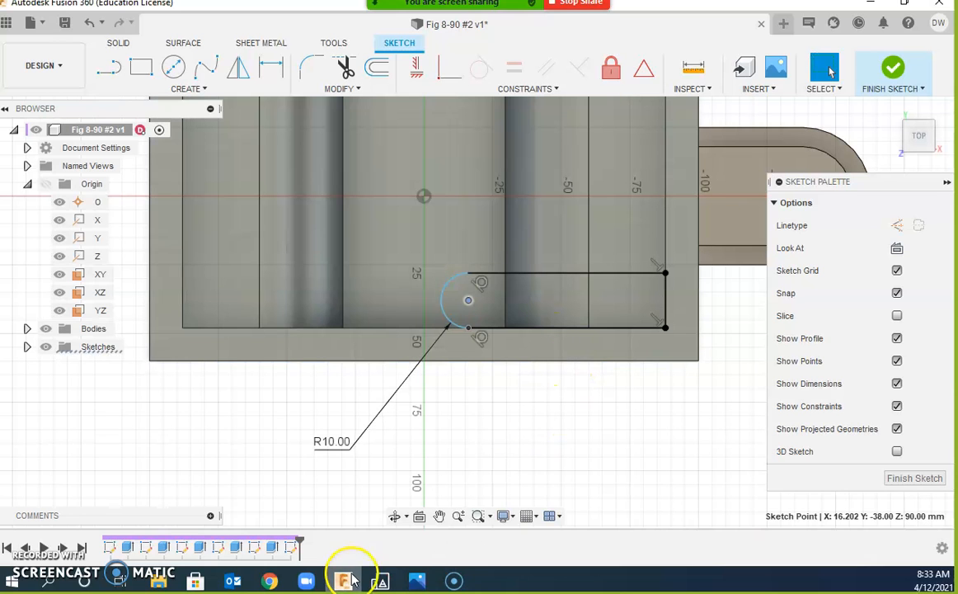
pyautogui.click(417, 581)
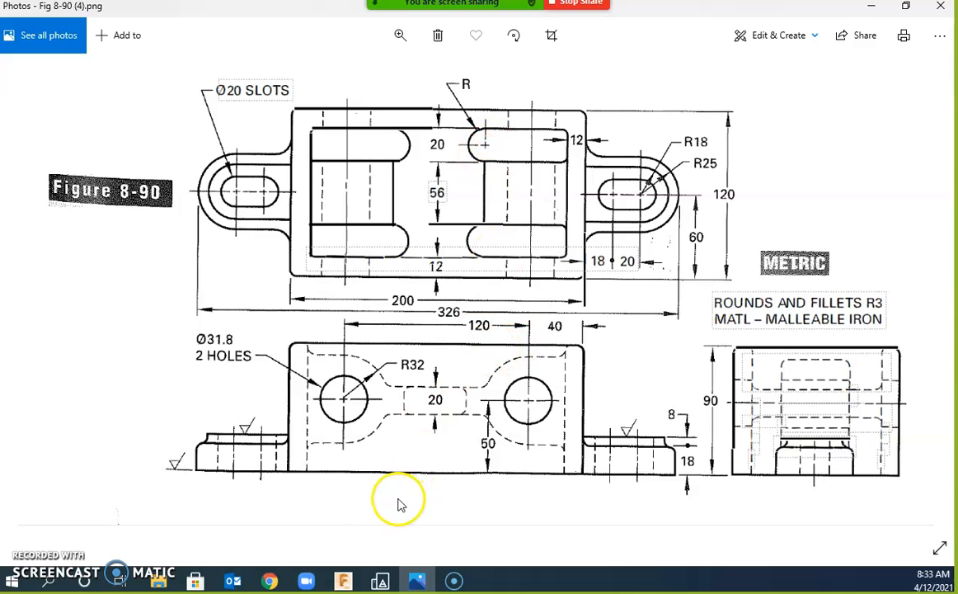
pyautogui.click(344, 583)
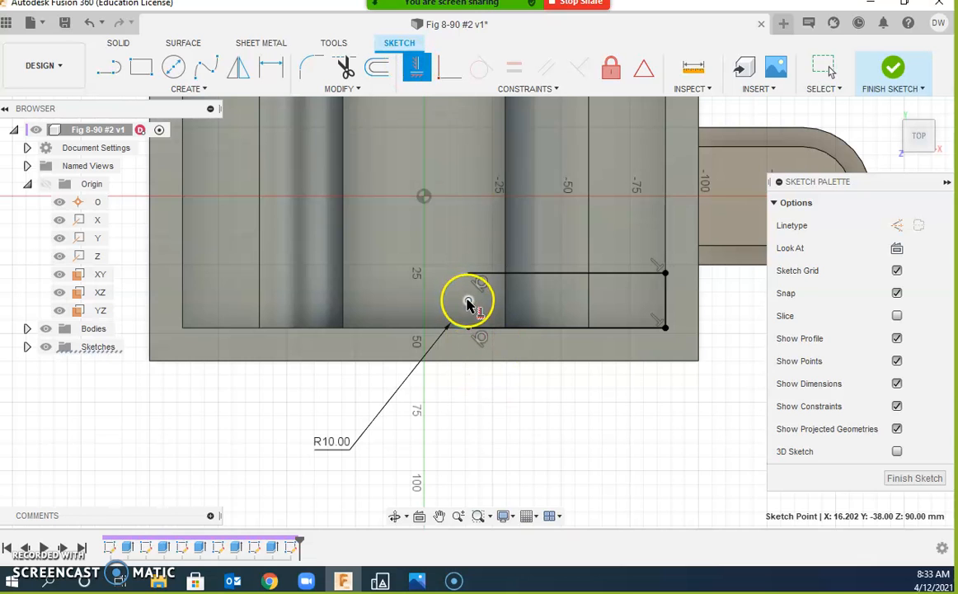
pyautogui.click(467, 303)
pyautogui.click(506, 335)
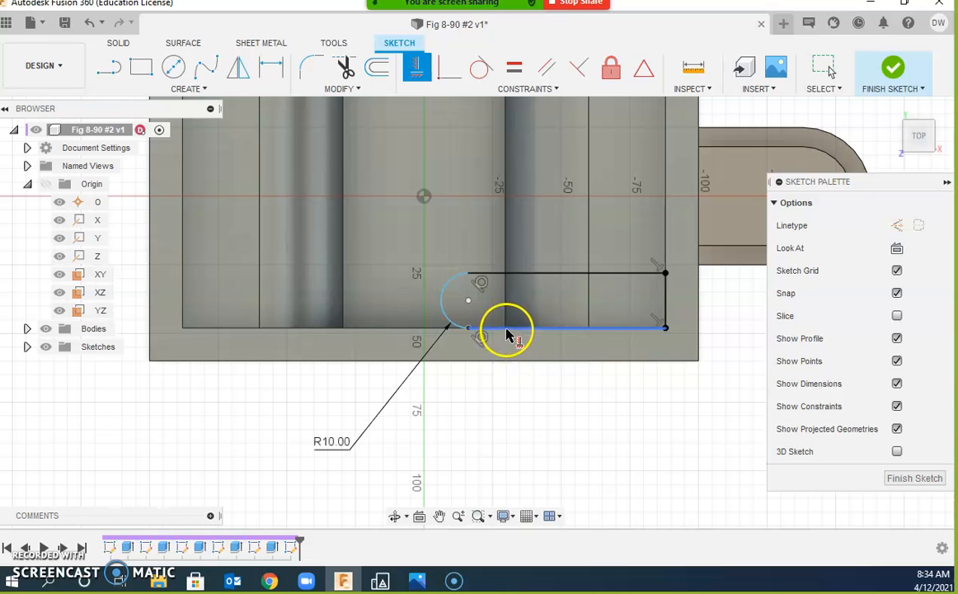
pyautogui.press('Escape')
# Step: Slide the slot's arc toward the right wall and constrain its centre vertically in line with the lower end vertex of the right rib edge
pyautogui.moveTo(472, 302); pyautogui.dragTo(560, 310)
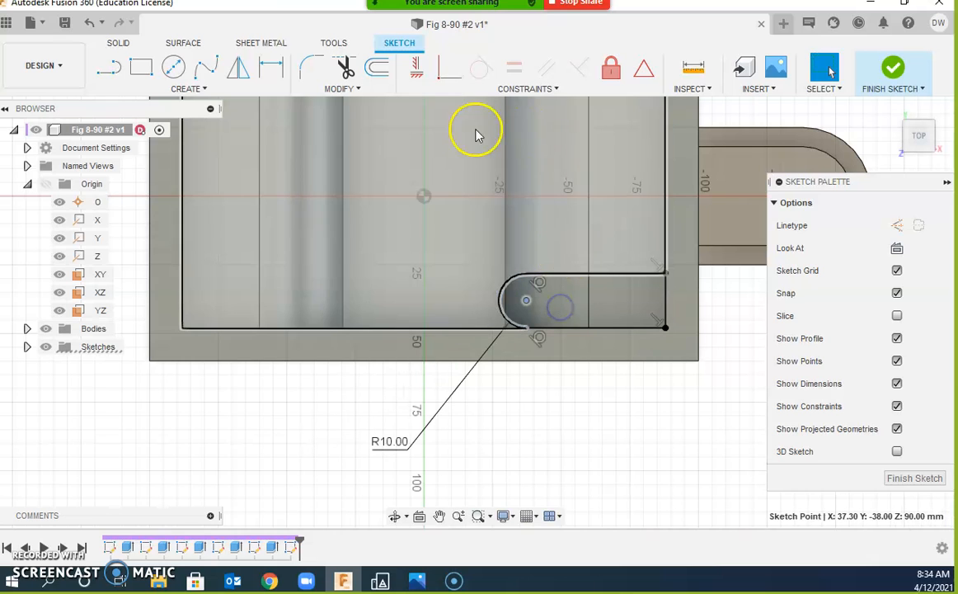
pyautogui.click(418, 68)
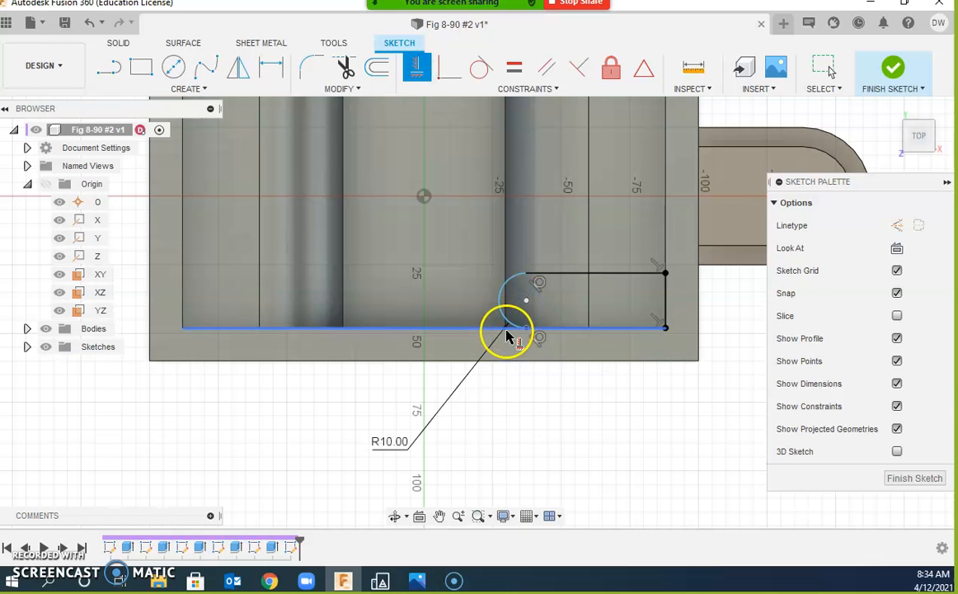
pyautogui.scroll(5, 506, 327)
pyautogui.scroll(2, 504, 329)
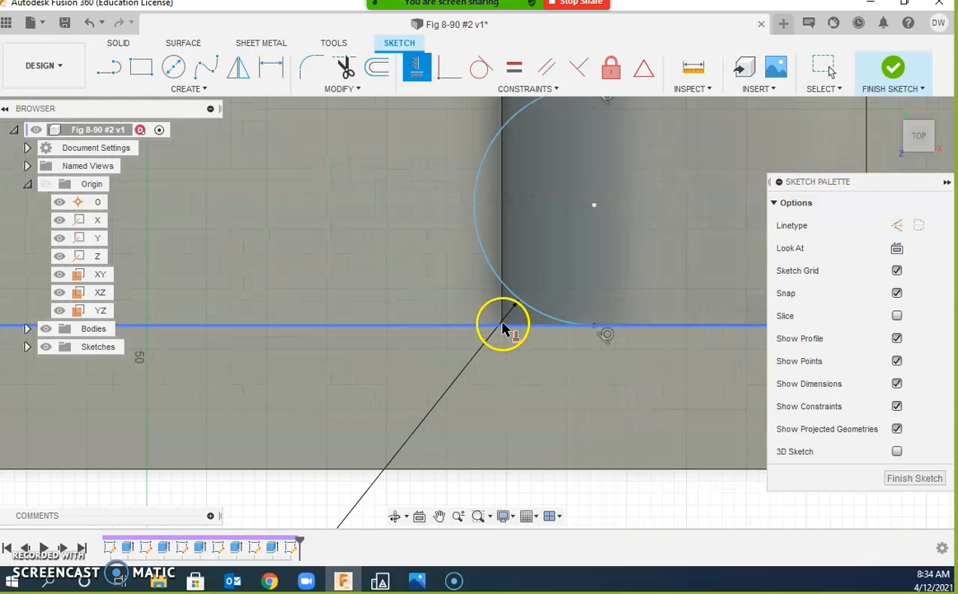
pyautogui.scroll(4, 503, 328)
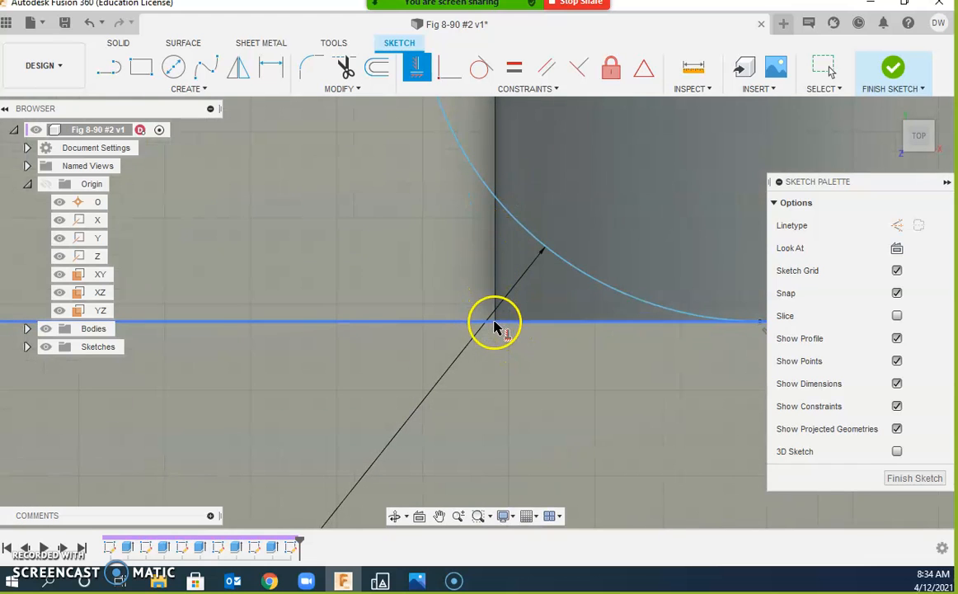
pyautogui.scroll(4, 502, 328)
pyautogui.scroll(-4, 490, 323)
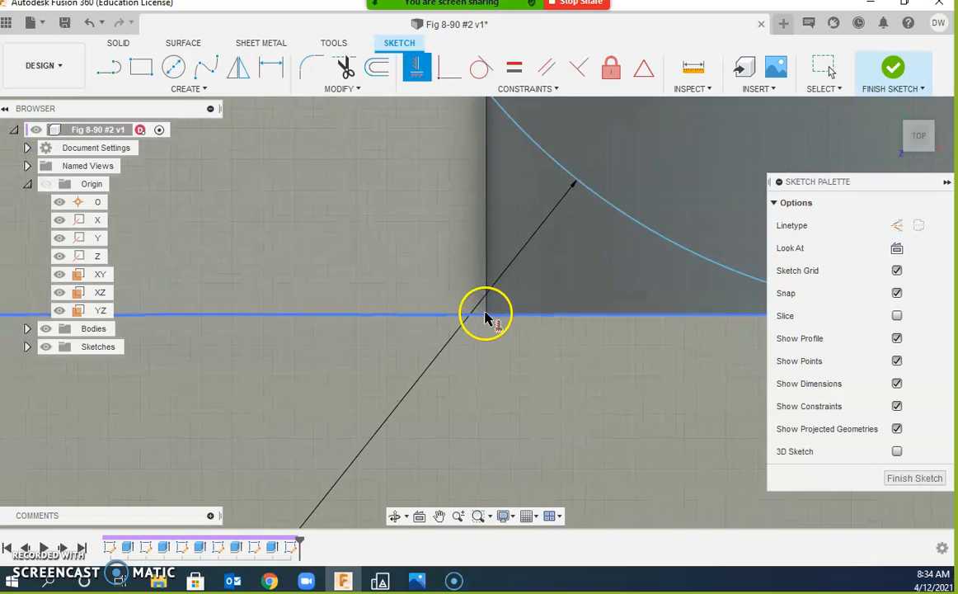
pyautogui.scroll(-5, 490, 324)
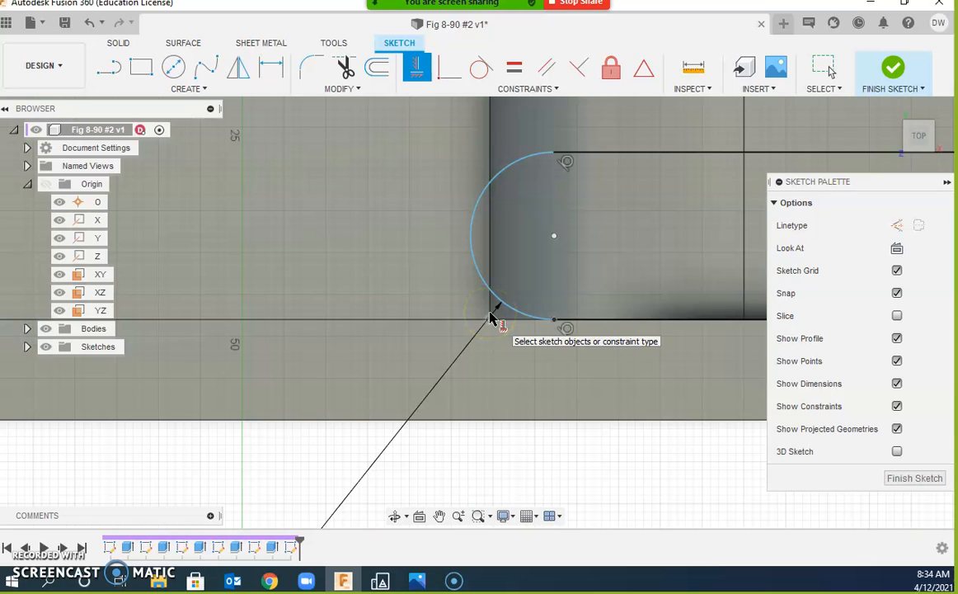
pyautogui.click(492, 317)
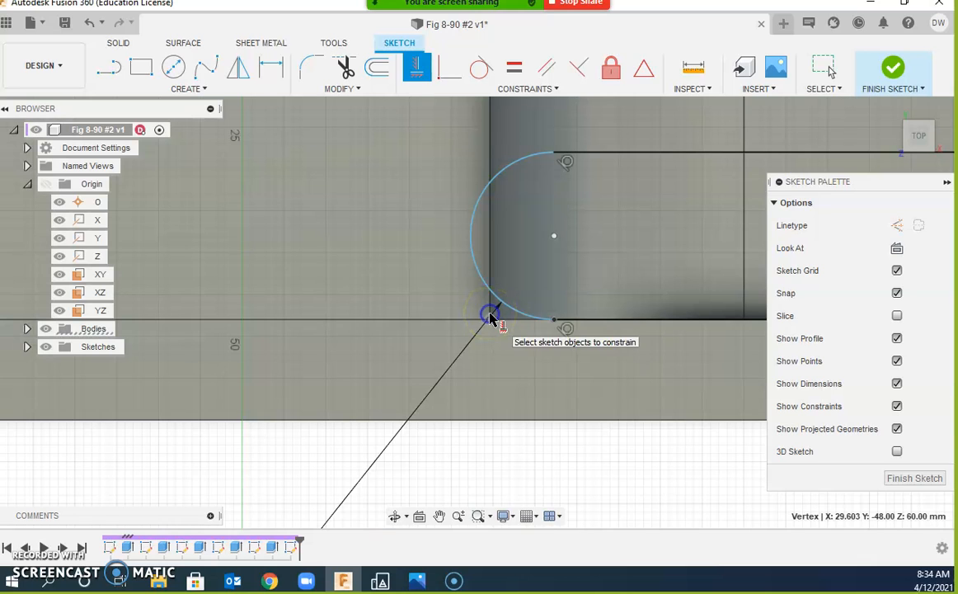
pyautogui.click(554, 238)
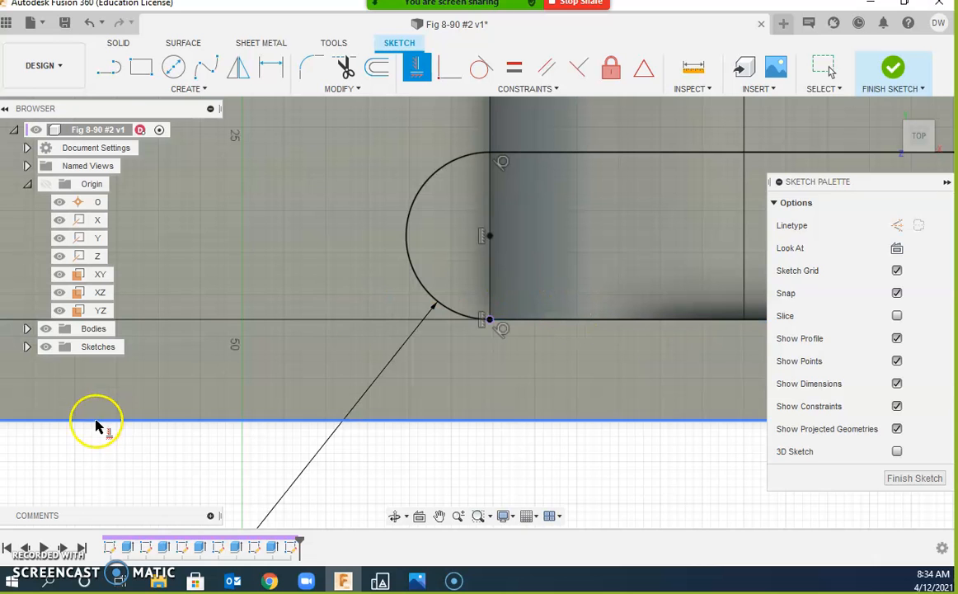
# Step: Finish the sketch and extrude the slot profile as a Cut with extent All, flipped downward through the rib
pyautogui.scroll(-5, 713, 306)
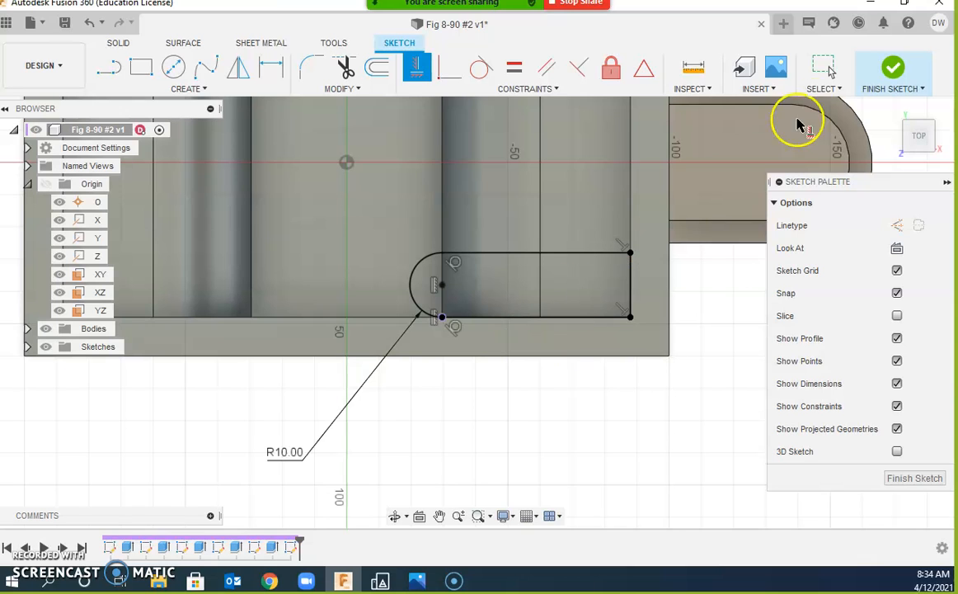
pyautogui.click(894, 69)
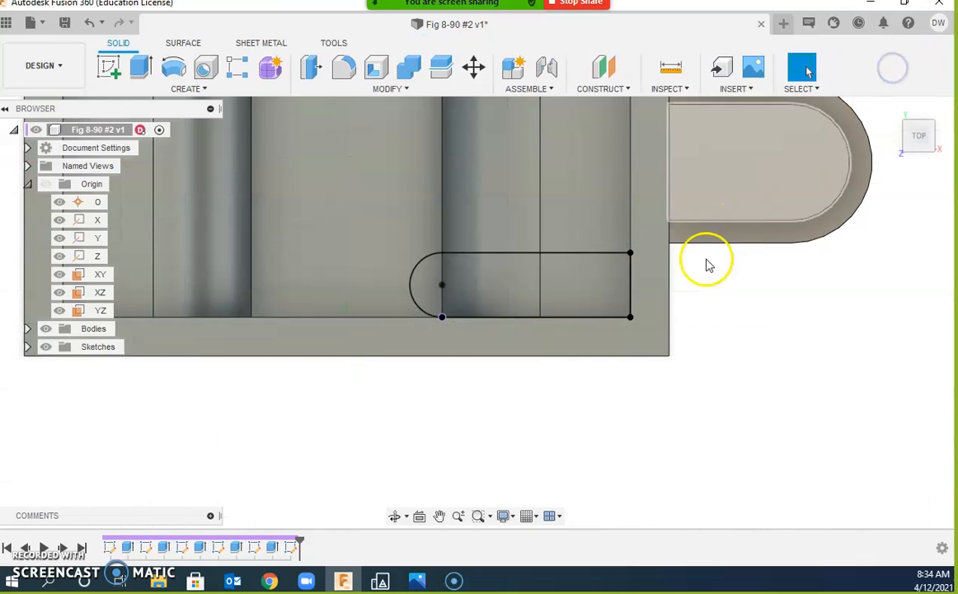
pyautogui.keyDown('shift'); pyautogui.moveTo(546, 468); pyautogui.dragTo(565, 429, button='middle'); pyautogui.keyUp('shift')
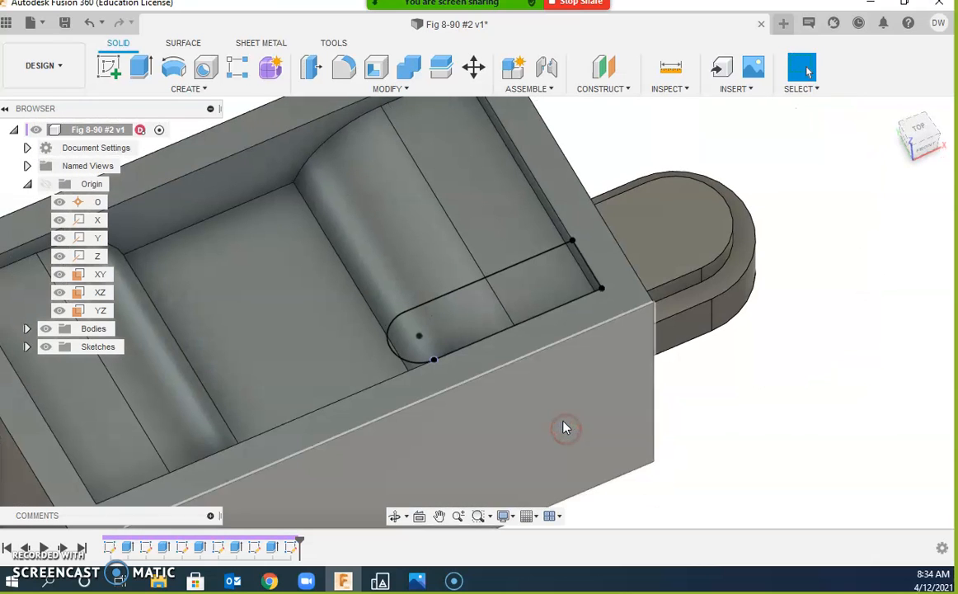
pyautogui.press('e')
pyautogui.click(549, 285)
pyautogui.click(910, 373)
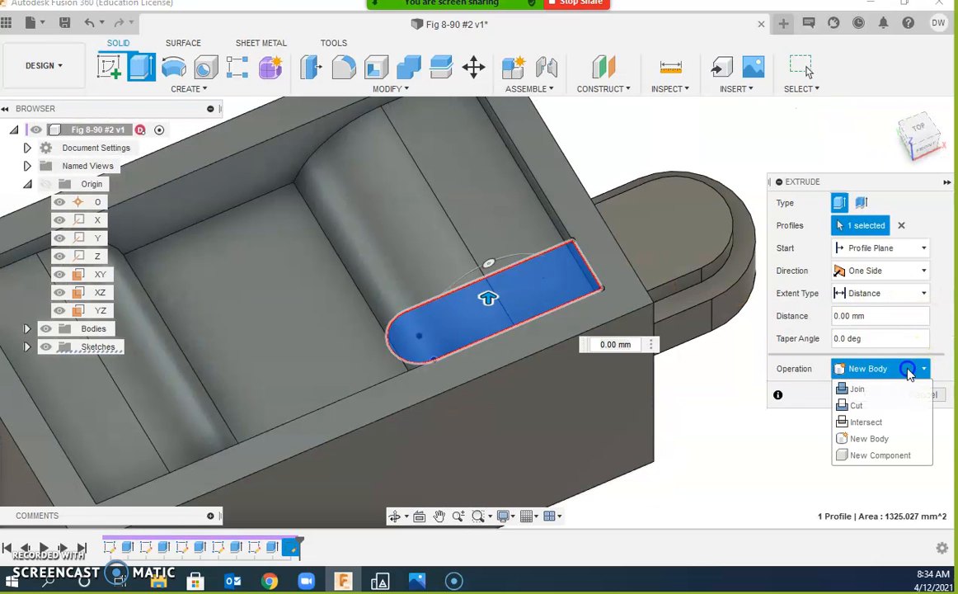
pyautogui.click(884, 405)
pyautogui.click(897, 294)
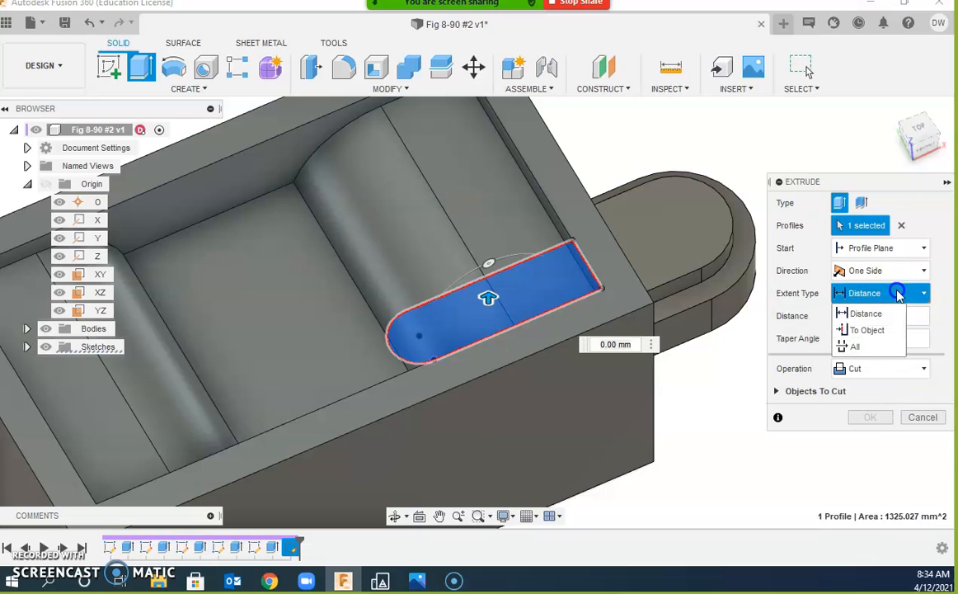
pyautogui.click(856, 346)
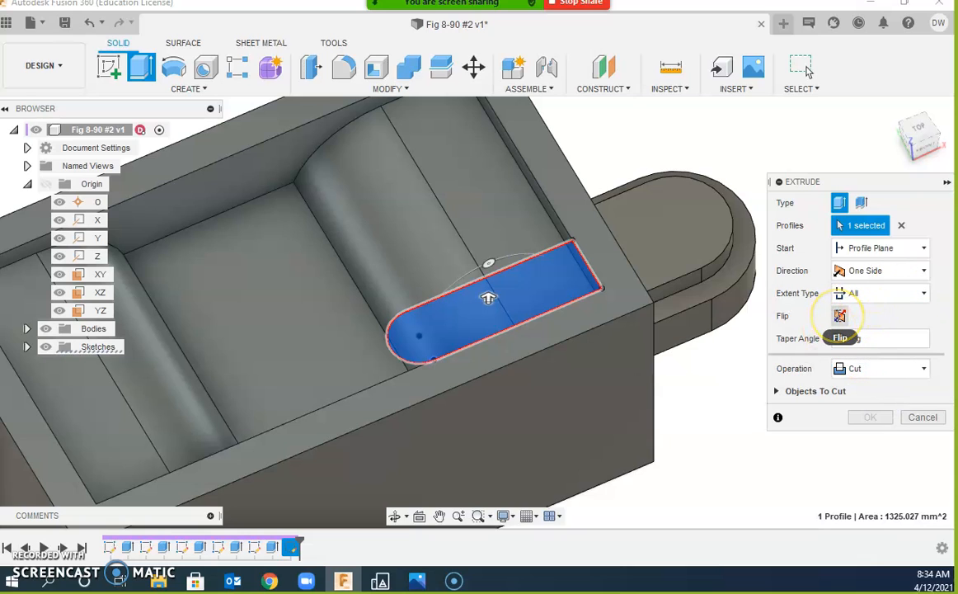
pyautogui.click(840, 316)
pyautogui.scroll(1, 751, 386)
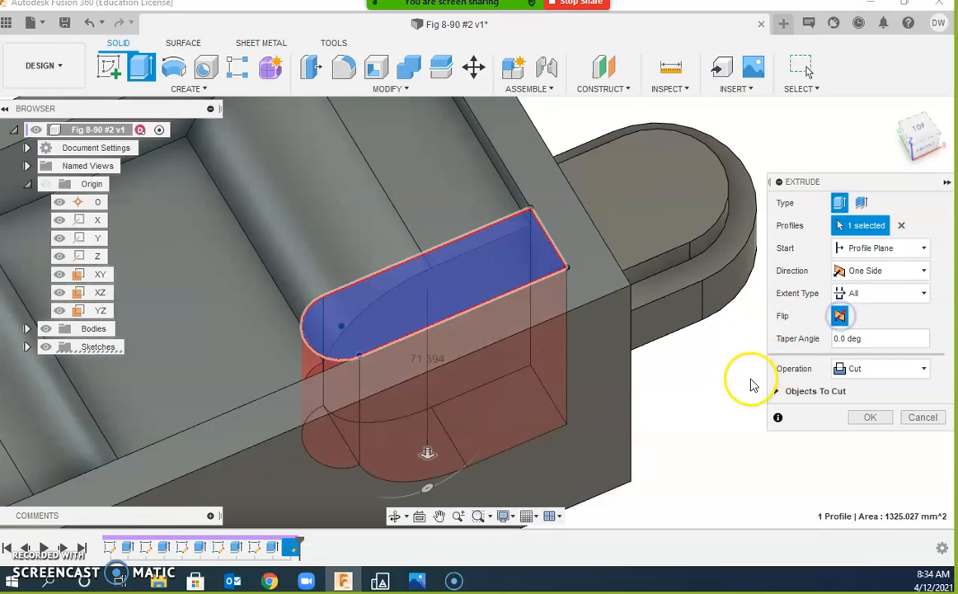
pyautogui.scroll(-4, 743, 394)
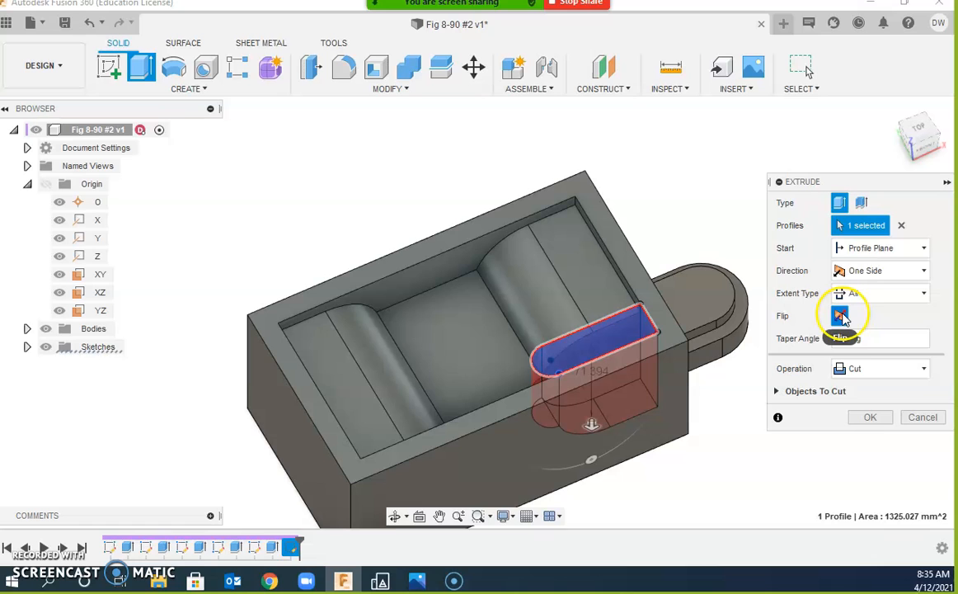
pyautogui.click(873, 417)
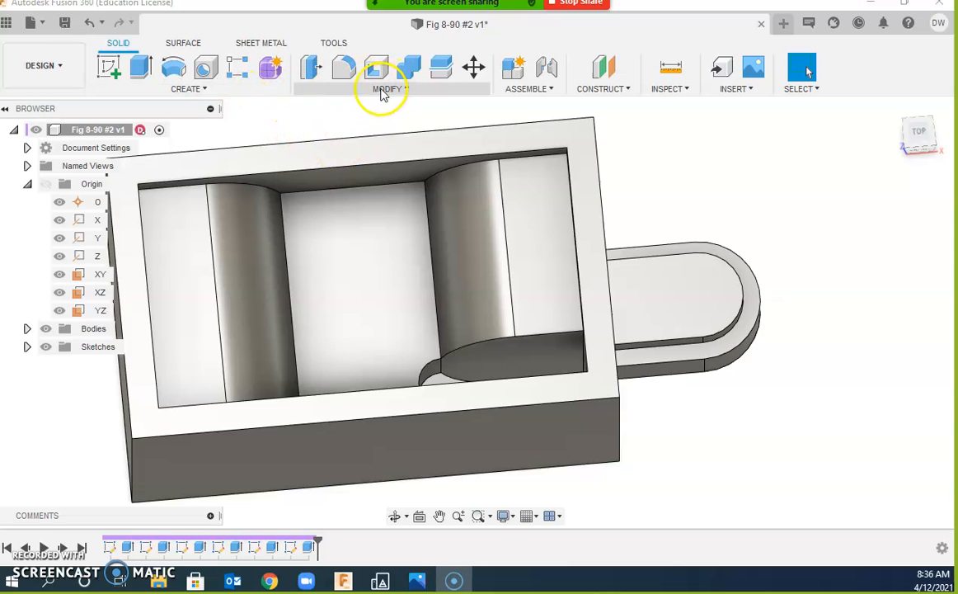
# Step: Mirror the extruded slot cut as a feature across the YZ origin plane to the opposite end of the box
pyautogui.click(214, 92)
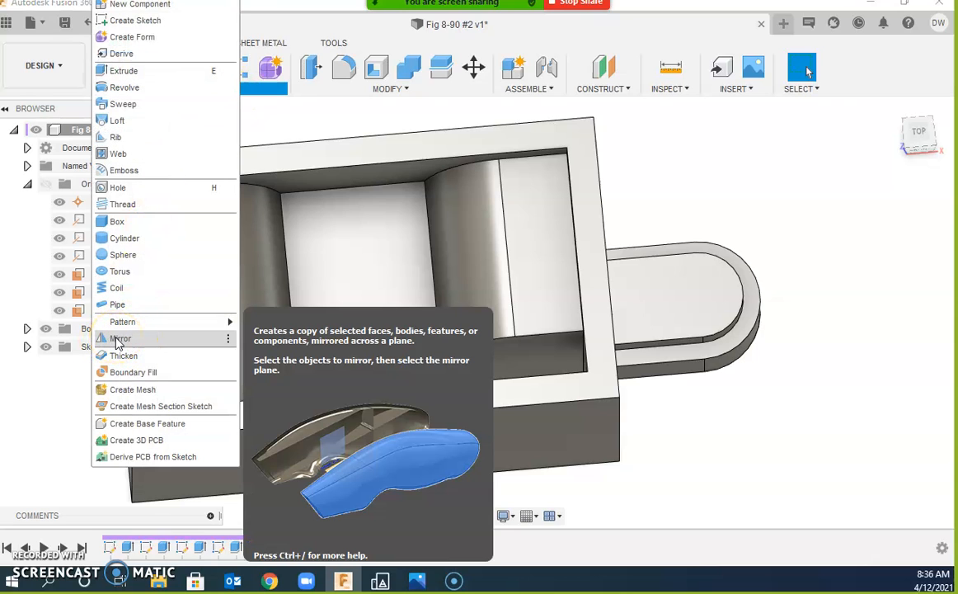
pyautogui.click(120, 339)
pyautogui.click(507, 347)
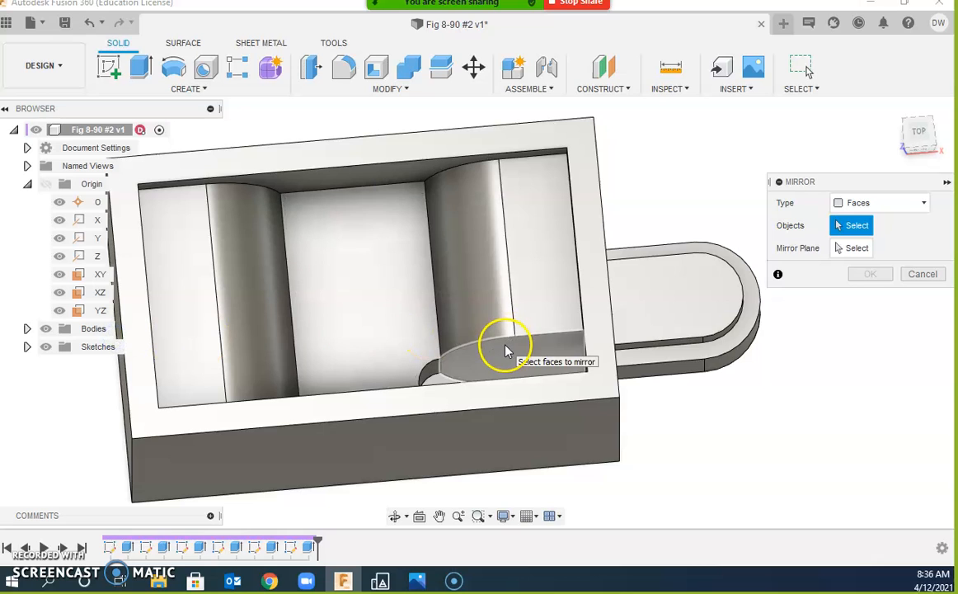
pyautogui.click(310, 547)
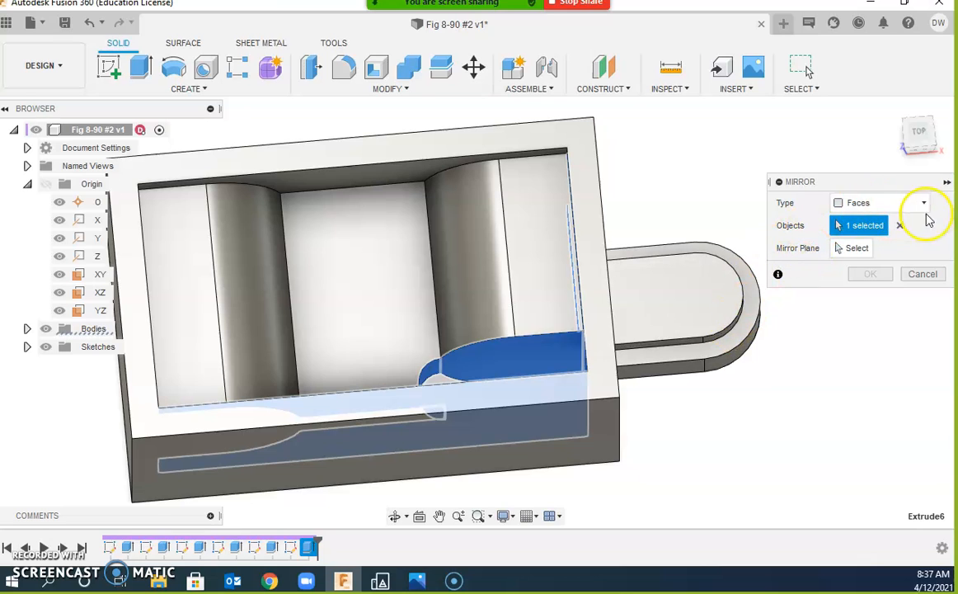
pyautogui.click(887, 203)
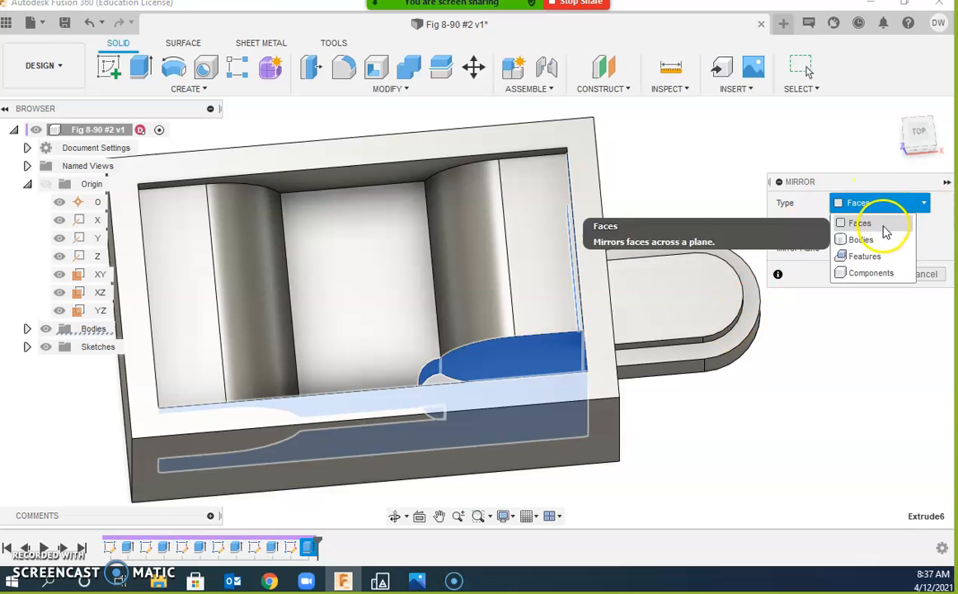
pyautogui.click(878, 239)
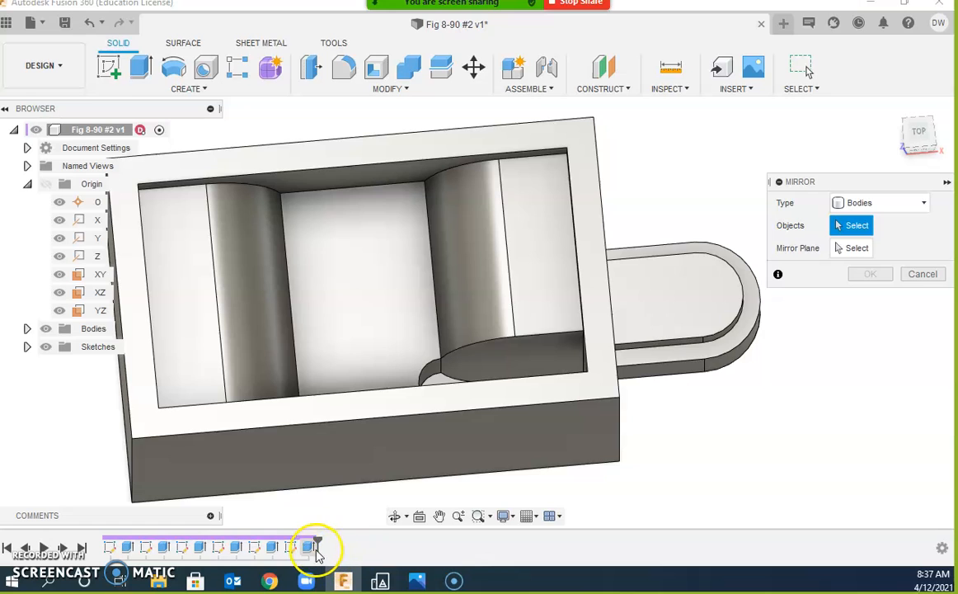
pyautogui.click(914, 202)
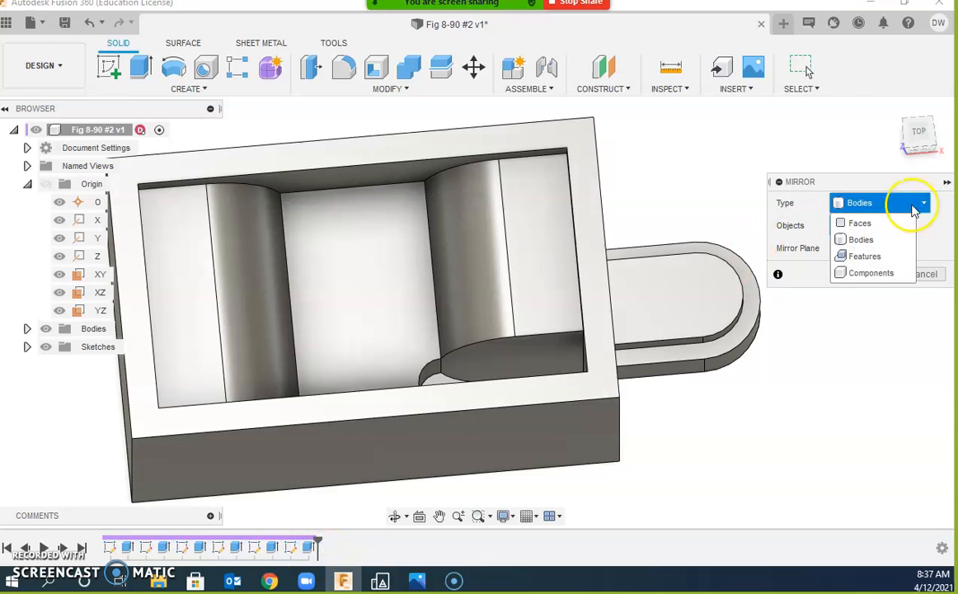
pyautogui.click(886, 260)
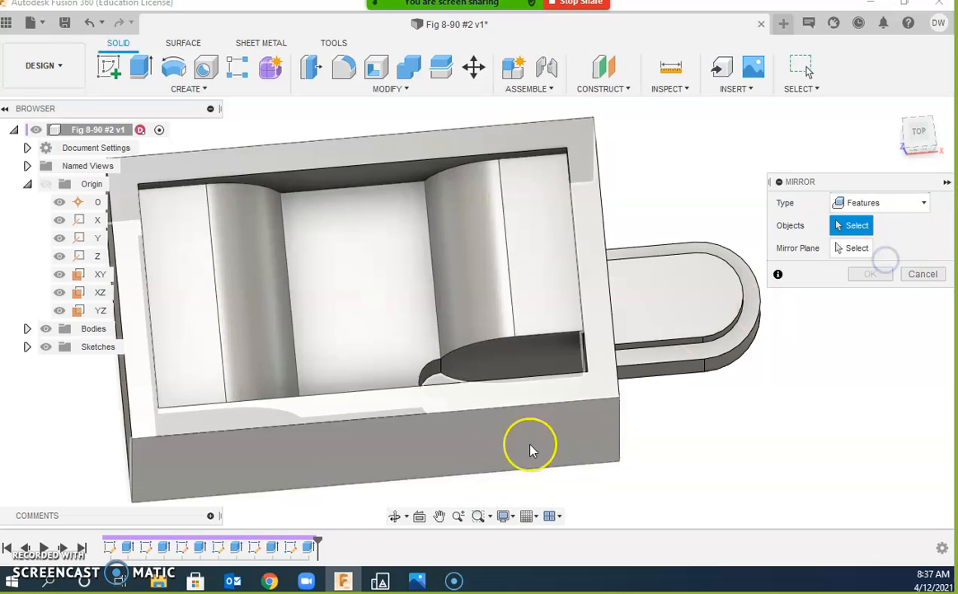
pyautogui.click(309, 548)
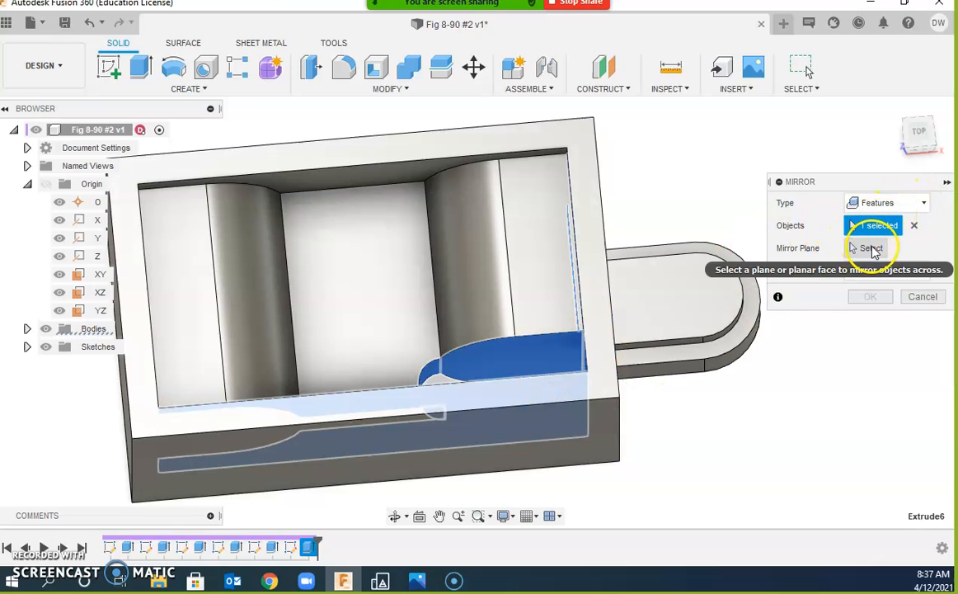
pyautogui.click(876, 251)
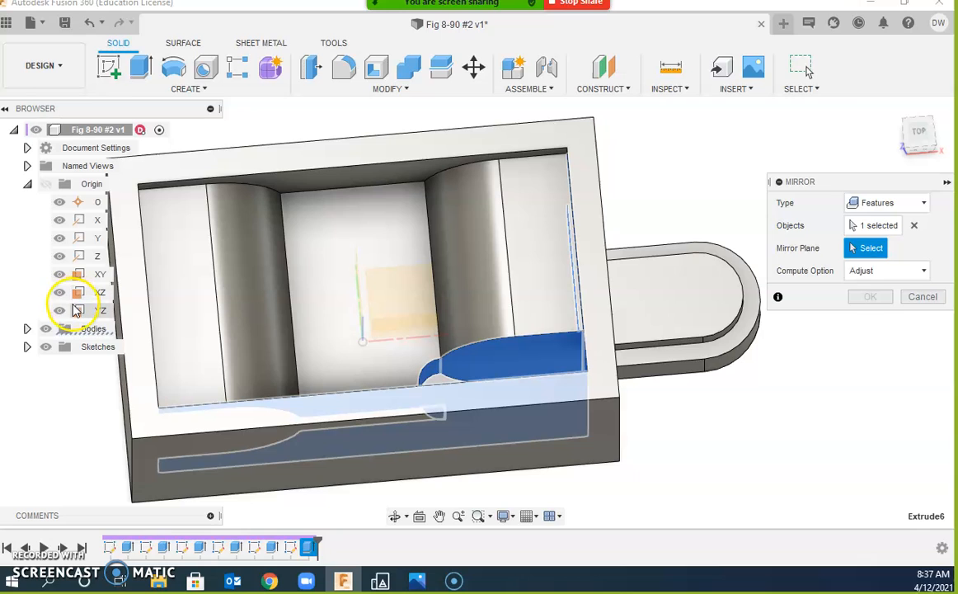
pyautogui.click(83, 312)
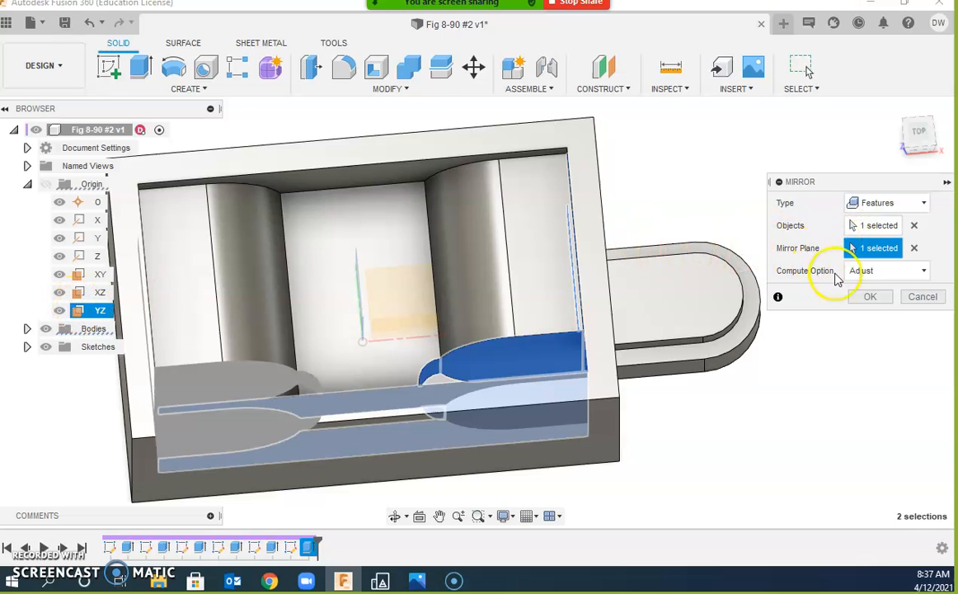
pyautogui.click(866, 297)
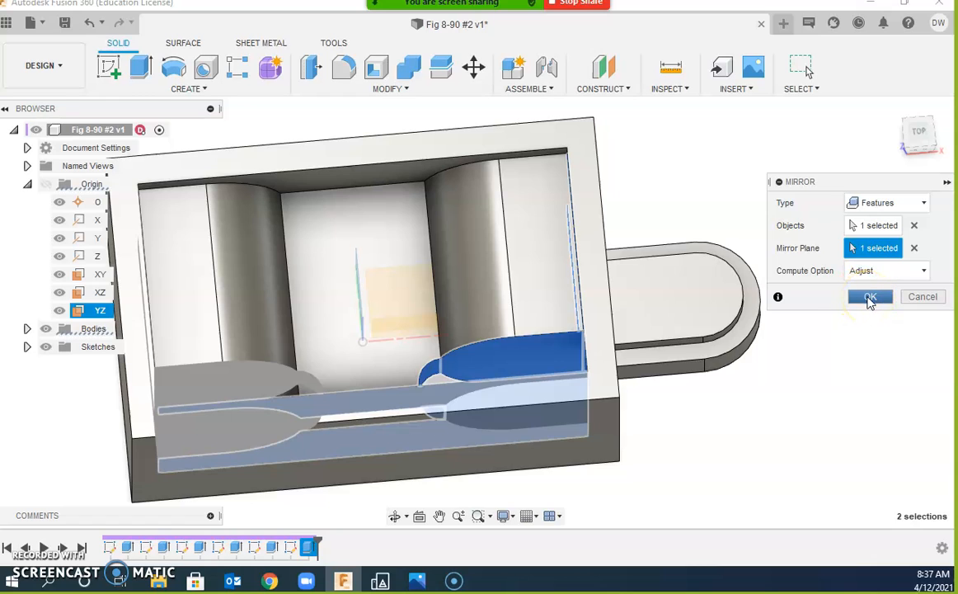
pyautogui.click(868, 297)
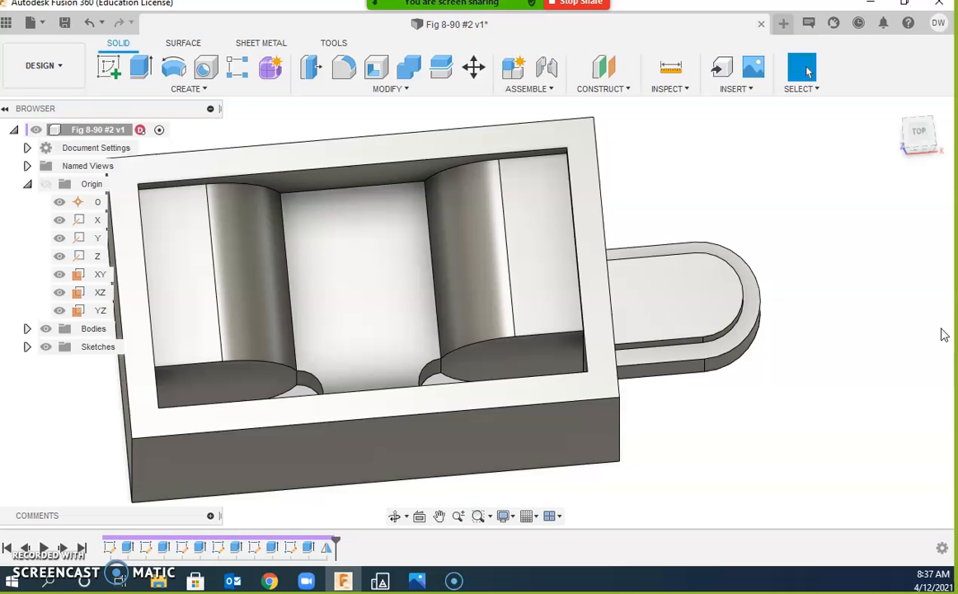
# Step: Mirror both the slot cut and its mirrored copy as features across the XZ origin plane
pyautogui.click(808, 198)
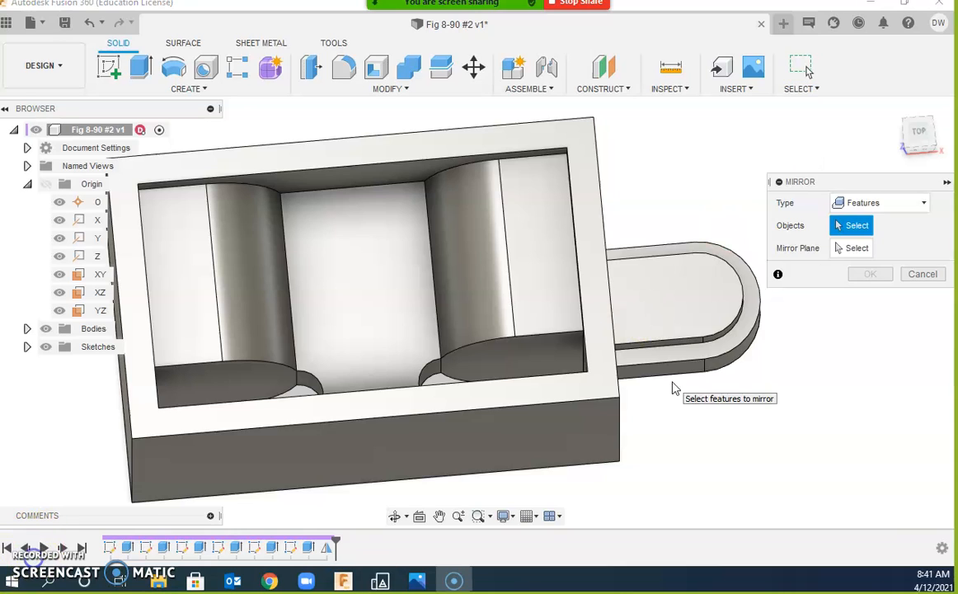
pyautogui.click(196, 89)
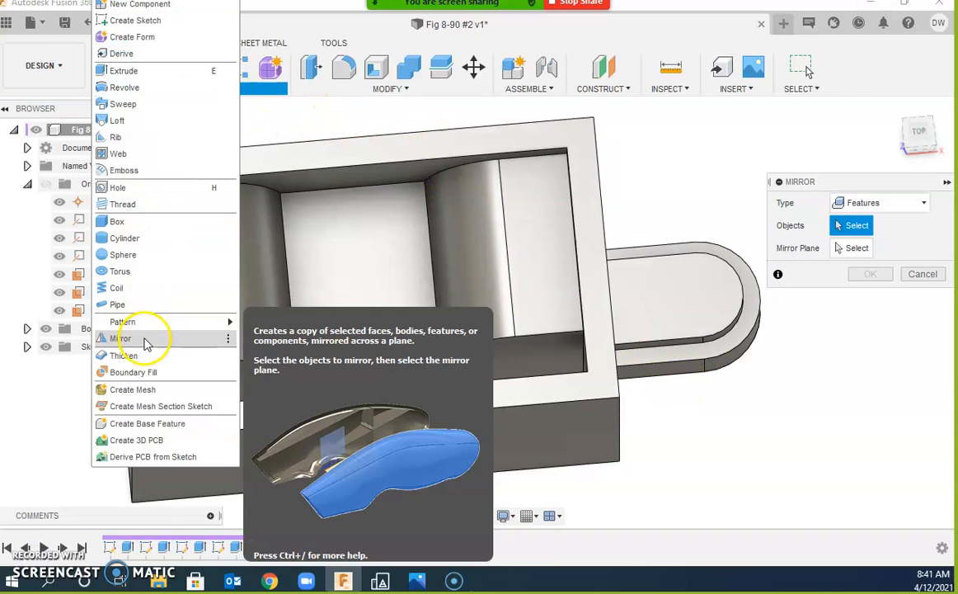
pyautogui.click(136, 337)
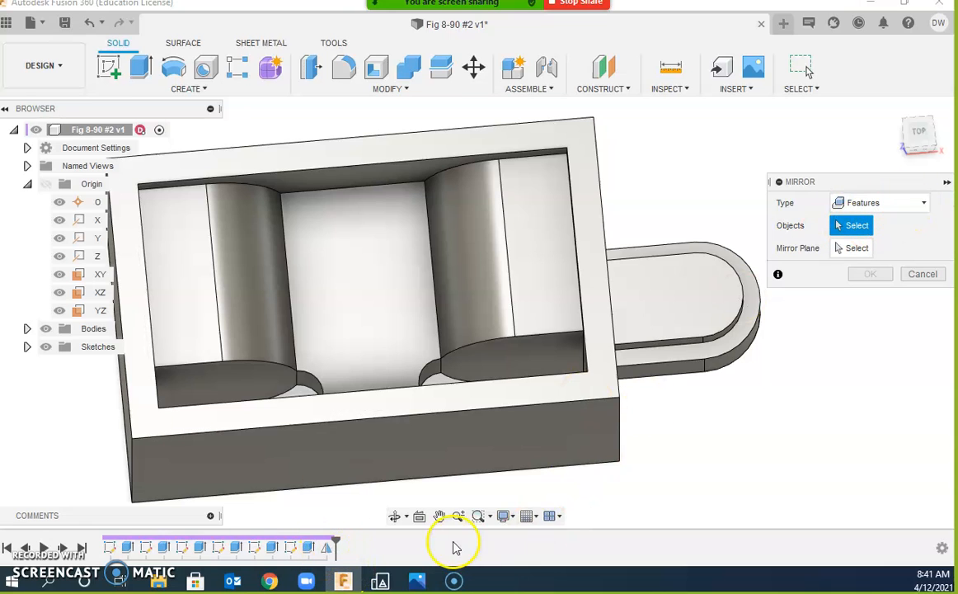
pyautogui.click(333, 552)
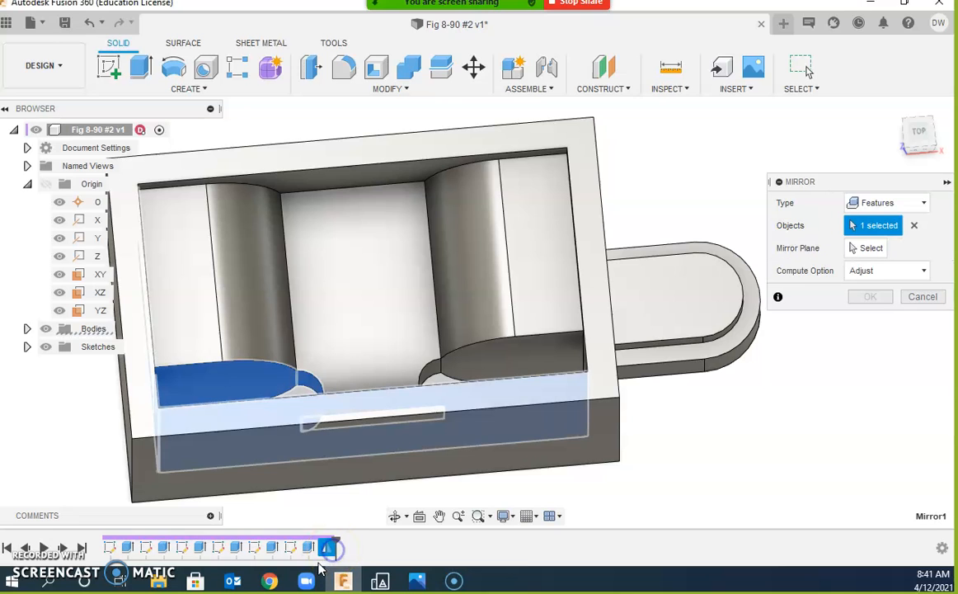
pyautogui.click(311, 548)
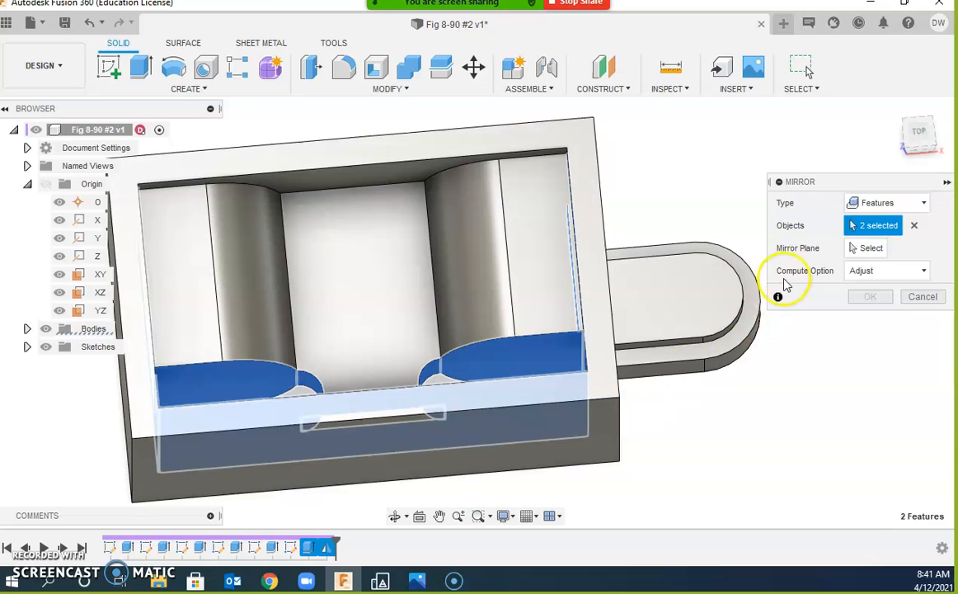
pyautogui.click(858, 247)
pyautogui.keyDown('shift'); pyautogui.moveTo(709, 427); pyautogui.dragTo(657, 411, button='middle'); pyautogui.keyUp('shift')
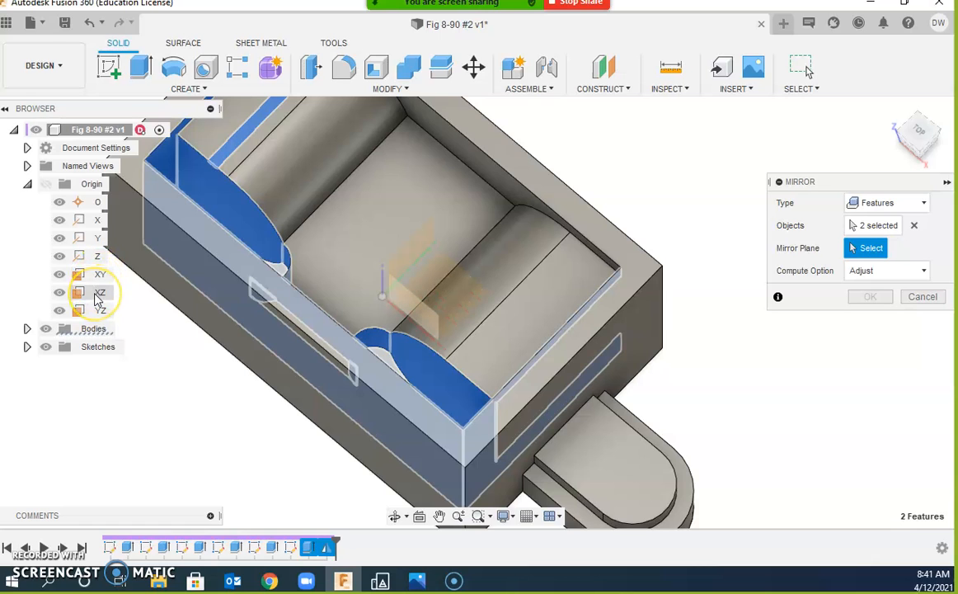
pyautogui.click(96, 294)
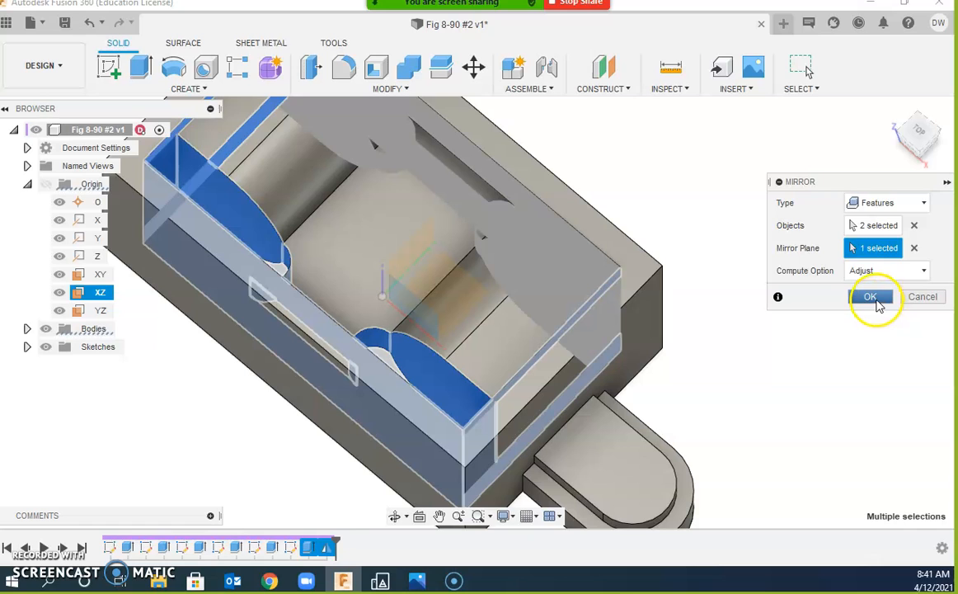
pyautogui.click(878, 303)
# Step: Start a sketch on the rounded flat face of the right rib exposed by the front slot cut and enable Slice
pyautogui.keyDown('shift'); pyautogui.moveTo(577, 432); pyautogui.dragTo(637, 433, button='middle'); pyautogui.keyUp('shift')
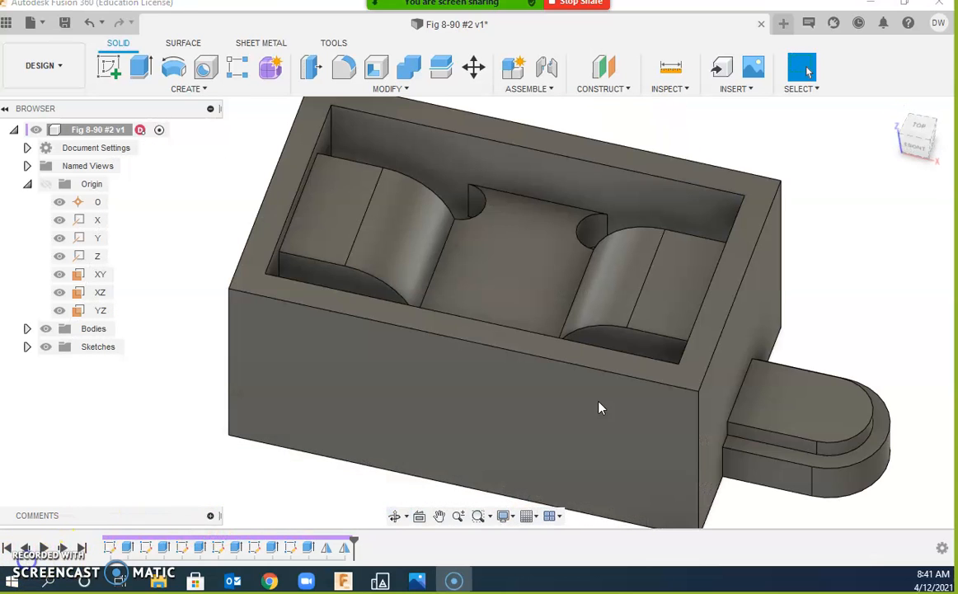
pyautogui.moveTo(699, 402)
pyautogui.mouseDown(button='middle')
pyautogui.moveTo(550, 378)
pyautogui.moveTo(531, 349)
pyautogui.mouseUp(button='middle')
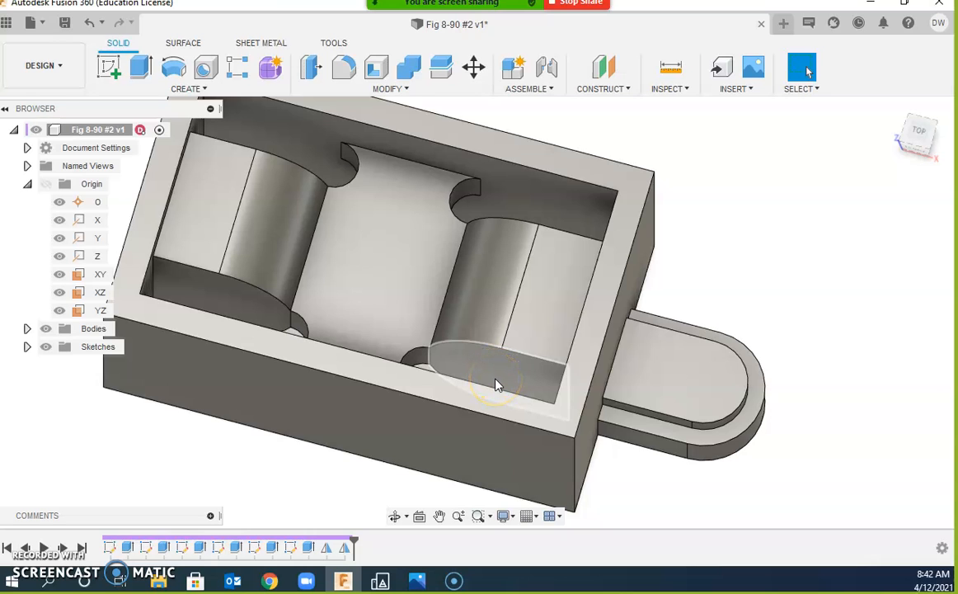
pyautogui.keyDown('shift'); pyautogui.moveTo(536, 375); pyautogui.dragTo(558, 274, button='middle'); pyautogui.keyUp('shift')
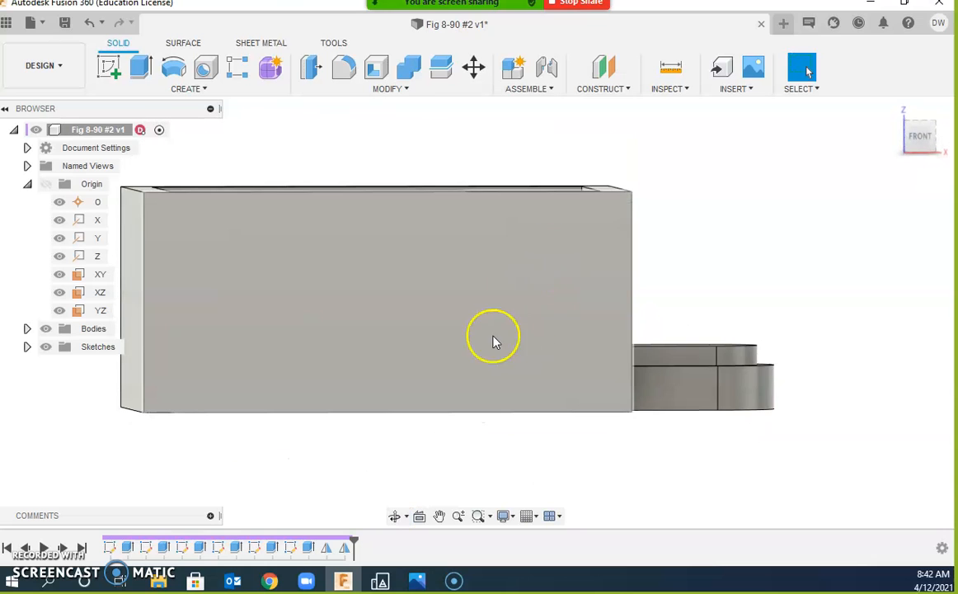
pyautogui.keyDown('shift'); pyautogui.moveTo(518, 310); pyautogui.dragTo(486, 314, button='middle'); pyautogui.keyUp('shift')
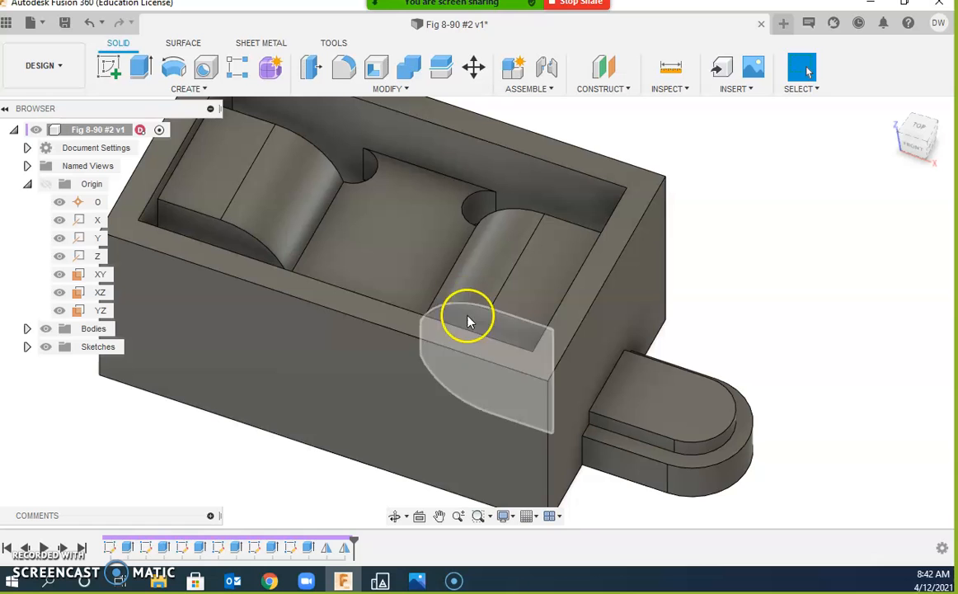
pyautogui.moveTo(483, 325)
pyautogui.keyDown('shift'); pyautogui.mouseDown(button='middle')
pyautogui.moveTo(502, 323)
pyautogui.moveTo(501, 334)
pyautogui.mouseUp(button='middle'); pyautogui.keyUp('shift')
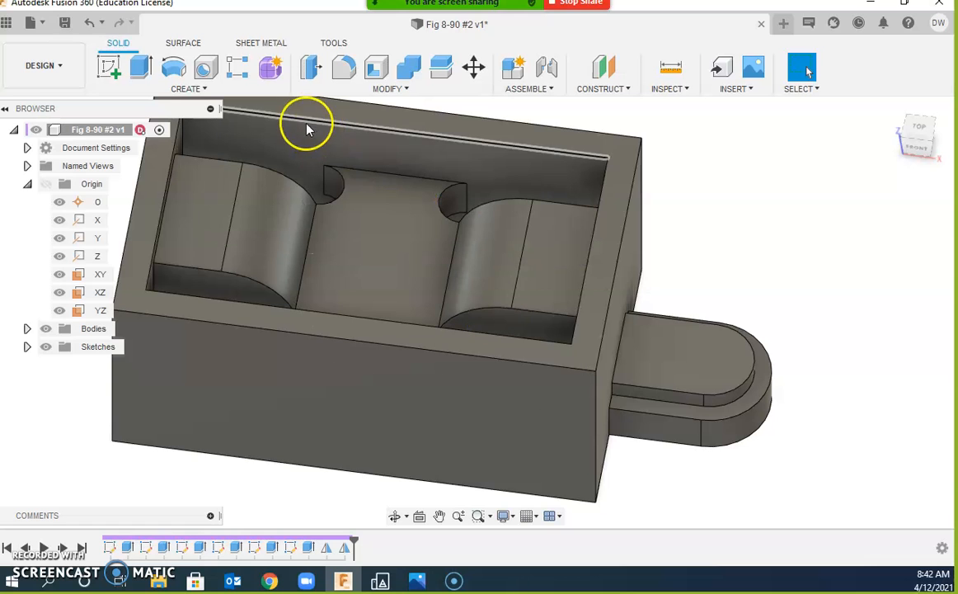
pyautogui.click(110, 72)
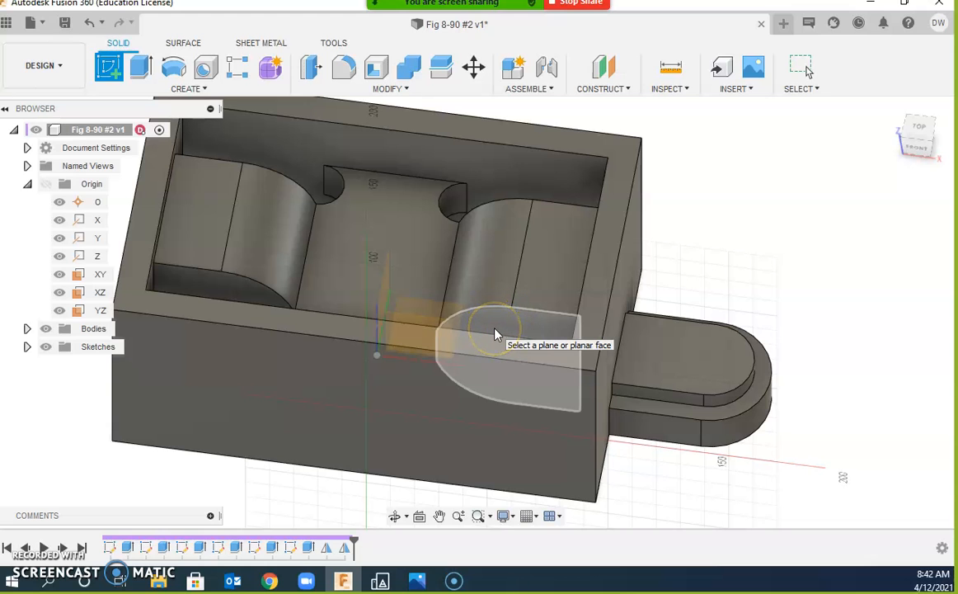
pyautogui.click(496, 333)
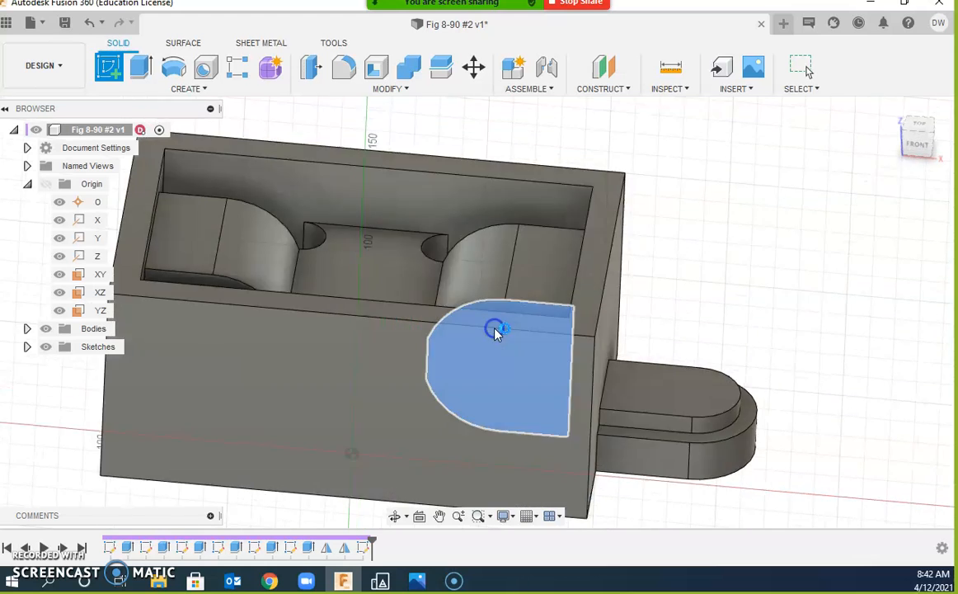
pyautogui.click(592, 354)
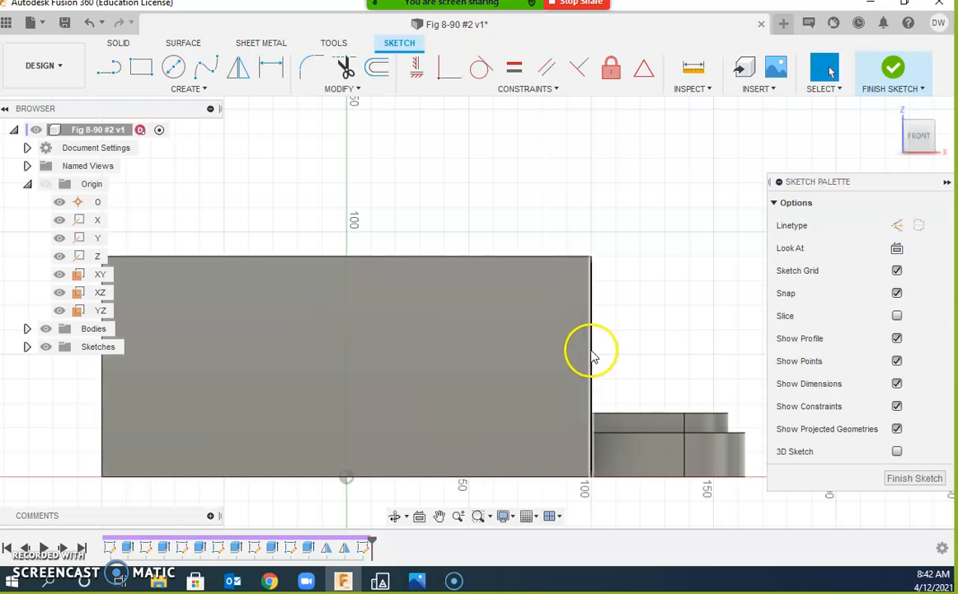
pyautogui.click(897, 316)
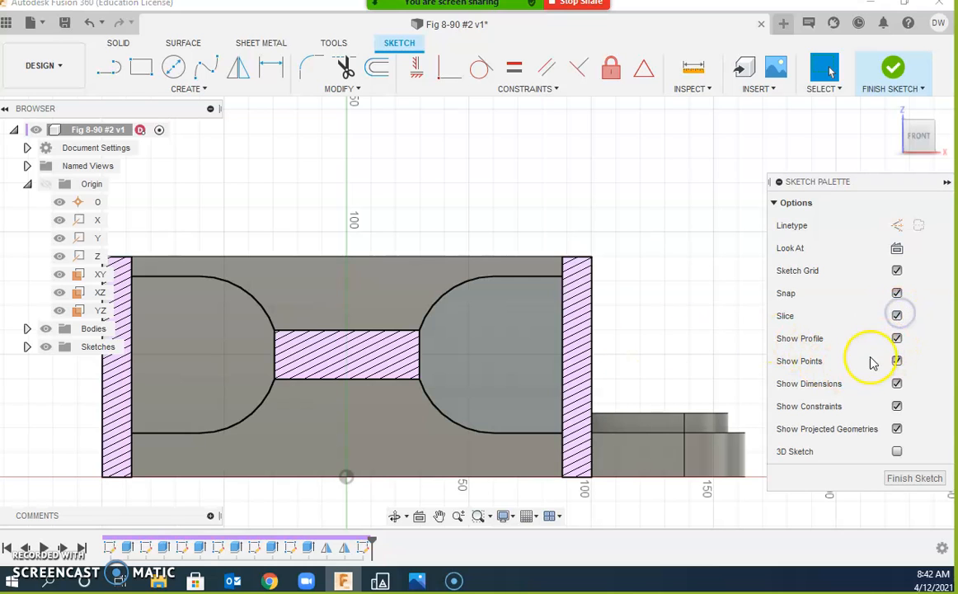
# Step: Sketch a circle of about 16 mm radius in the right rib's rounded face and a larger one level with it in the left
pyautogui.click(174, 68)
pyautogui.click(471, 345)
pyautogui.click(493, 384)
pyautogui.click(204, 346)
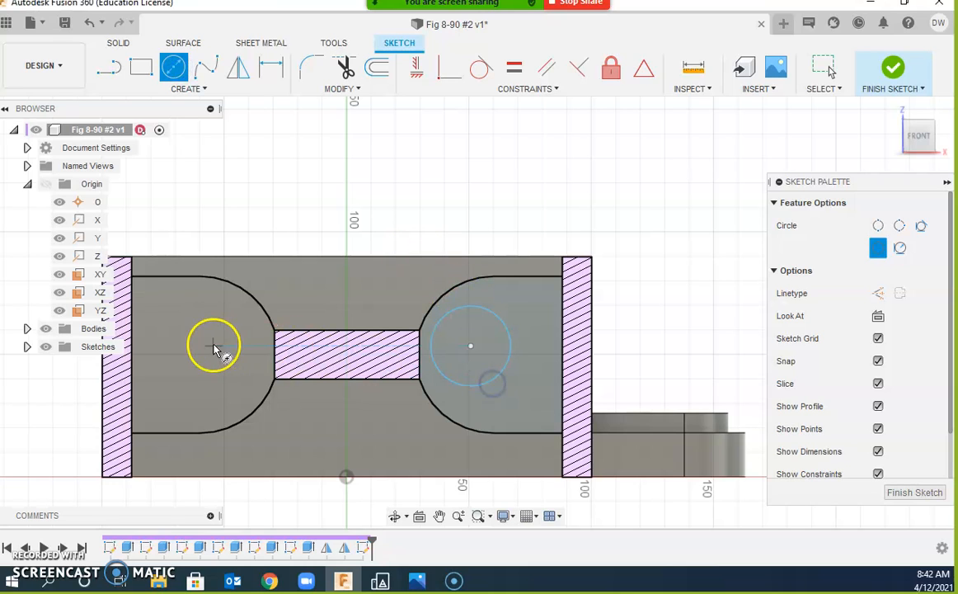
pyautogui.click(237, 389)
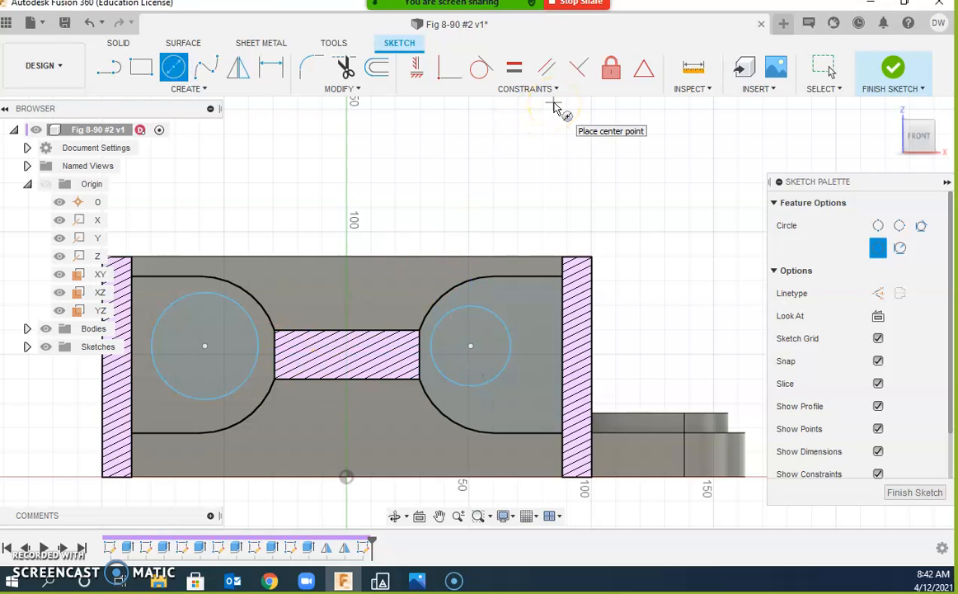
# Step: Apply an Equal constraint so the left circle matches the right circle's size
pyautogui.click(514, 68)
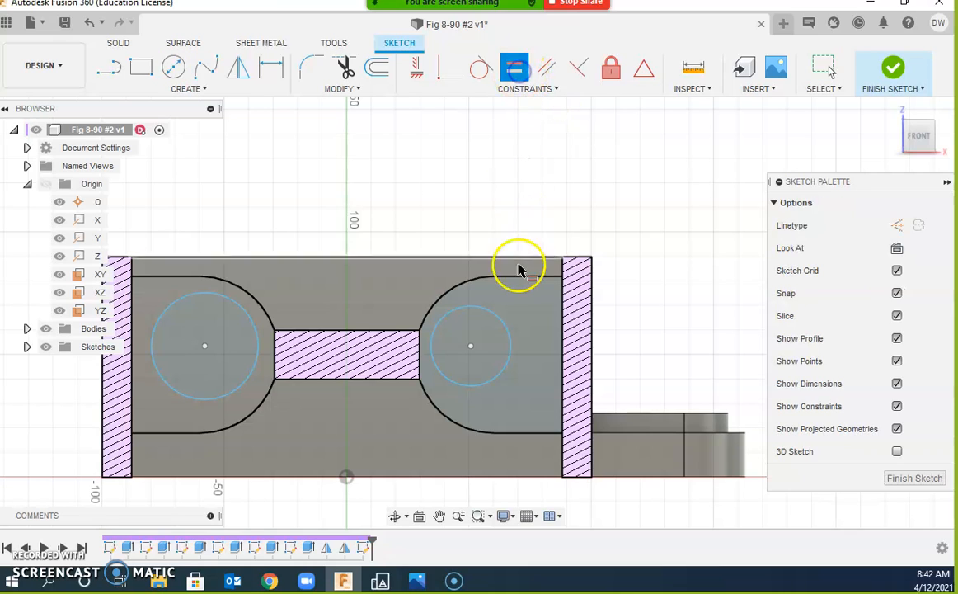
pyautogui.click(507, 328)
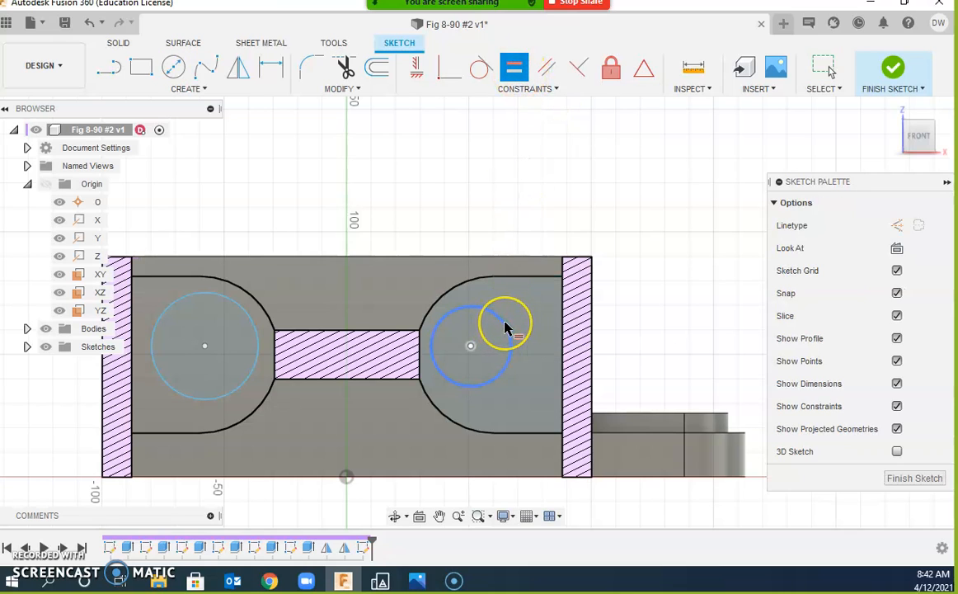
pyautogui.click(506, 329)
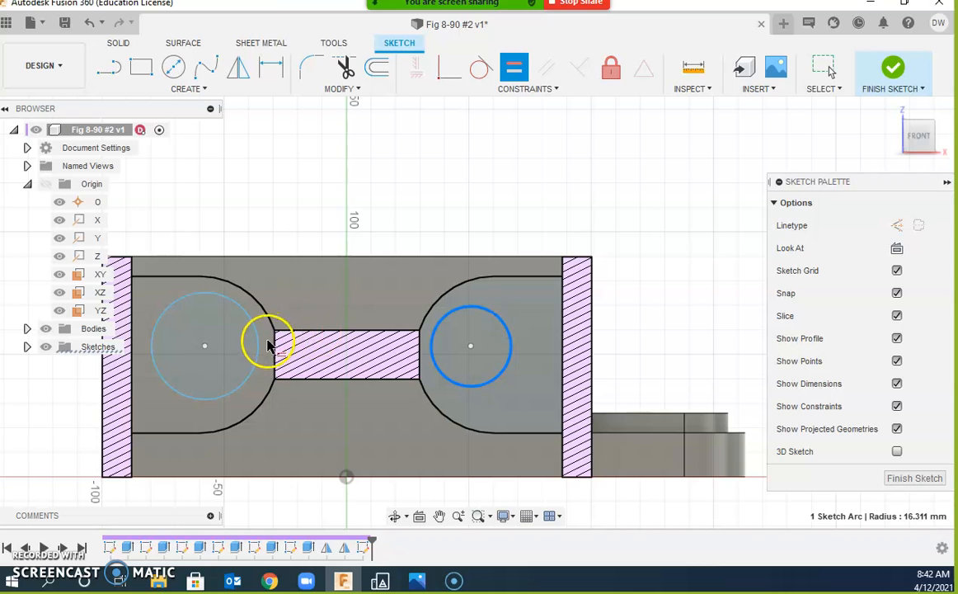
pyautogui.click(259, 352)
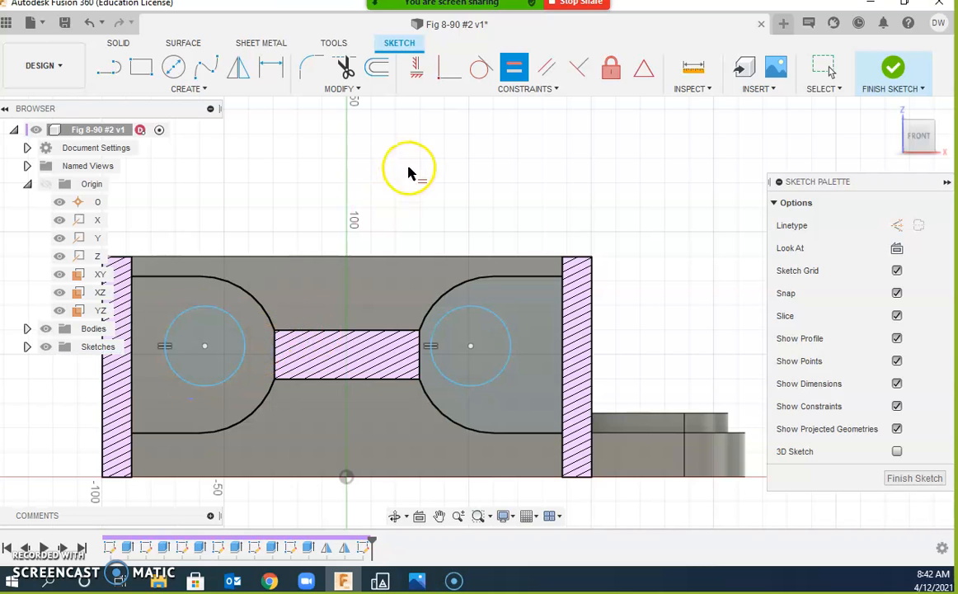
pyautogui.press('Escape')
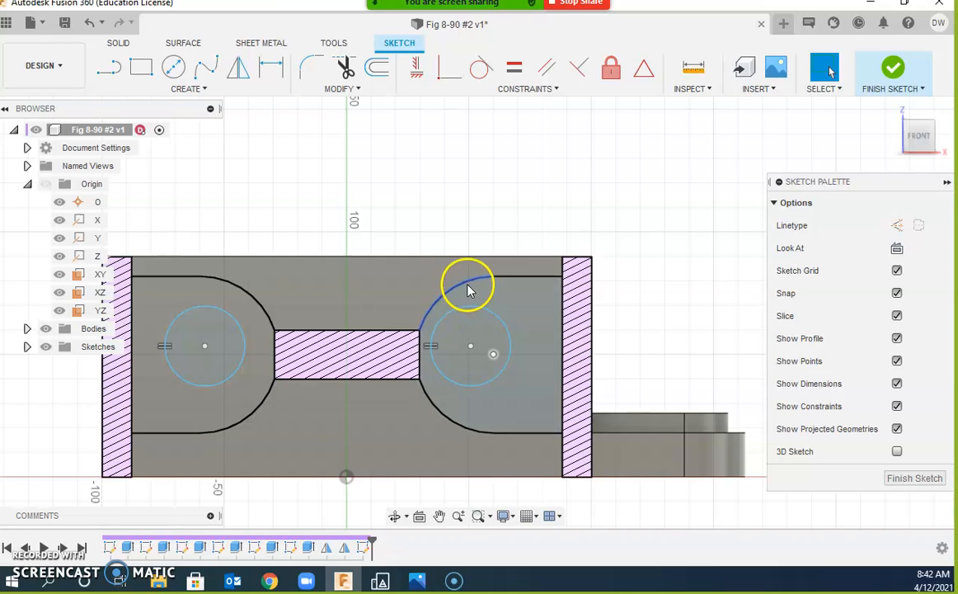
# Step: Apply Concentric constraints between each sketched circle and the rounded upper arc of its own rib face
pyautogui.click(560, 91)
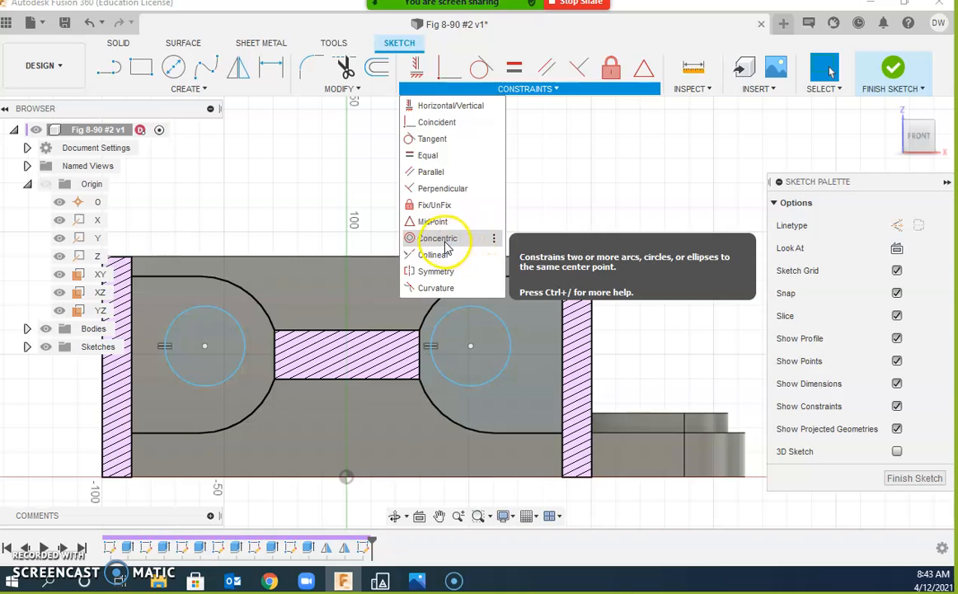
pyautogui.click(484, 238)
pyautogui.click(446, 289)
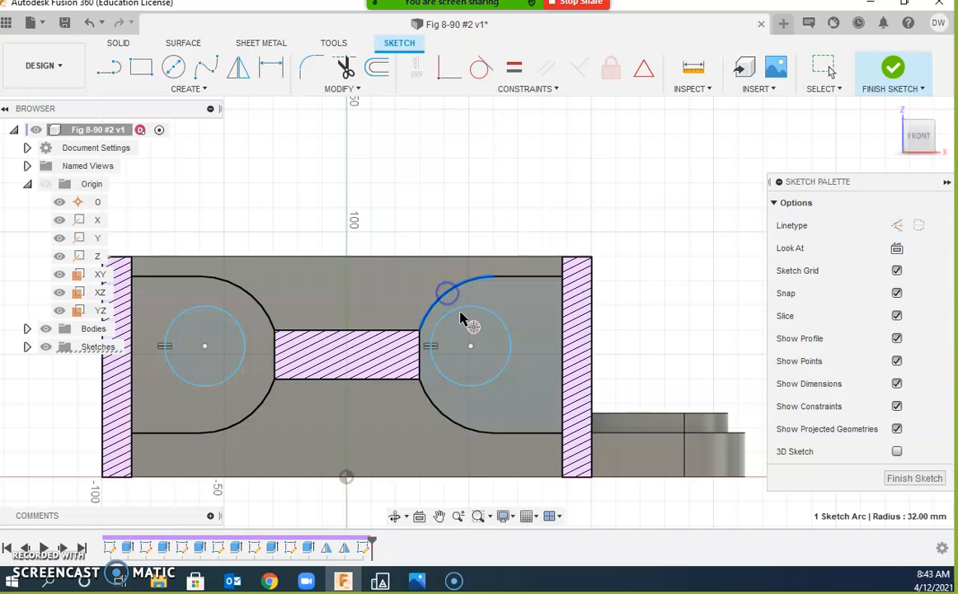
pyautogui.click(458, 317)
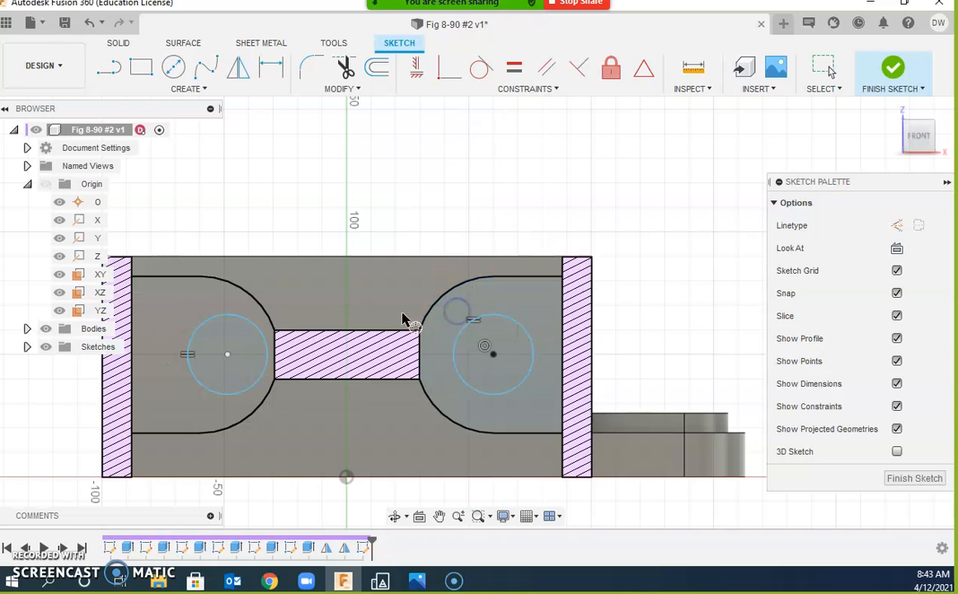
pyautogui.click(254, 305)
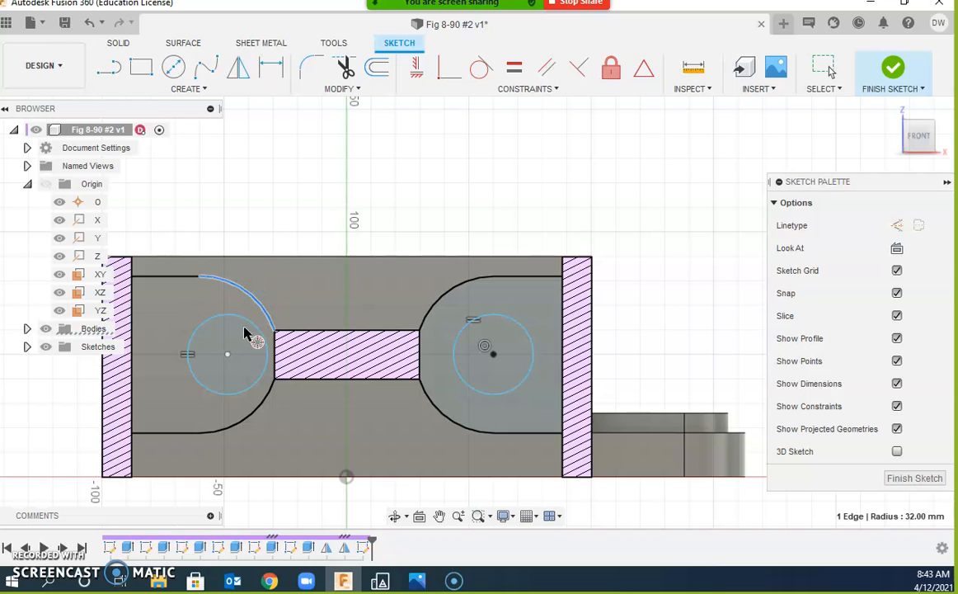
pyautogui.click(250, 324)
pyautogui.click(301, 288)
pyautogui.press('Escape')
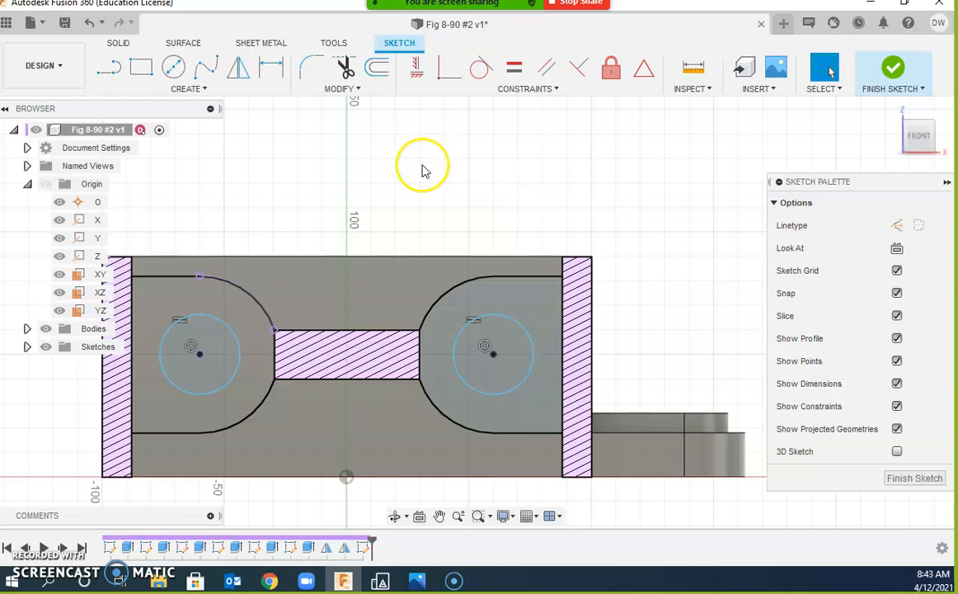
# Step: Check the hole size in the Figure 8-90 drawing in Photos, dimension the right circle's diameter as 31.8 mm in Fusion 360, and finish the sketch
pyautogui.click(416, 577)
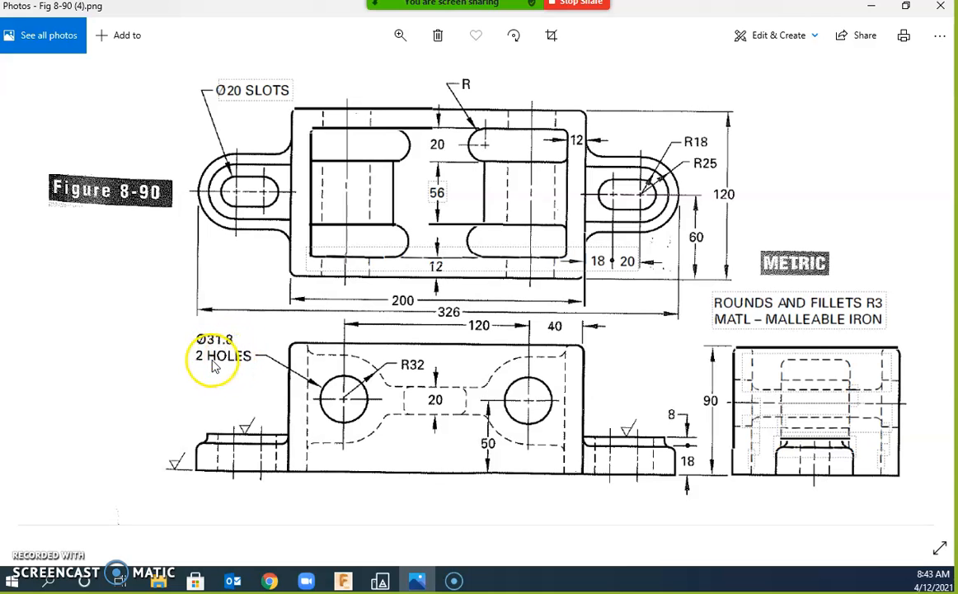
pyautogui.click(347, 582)
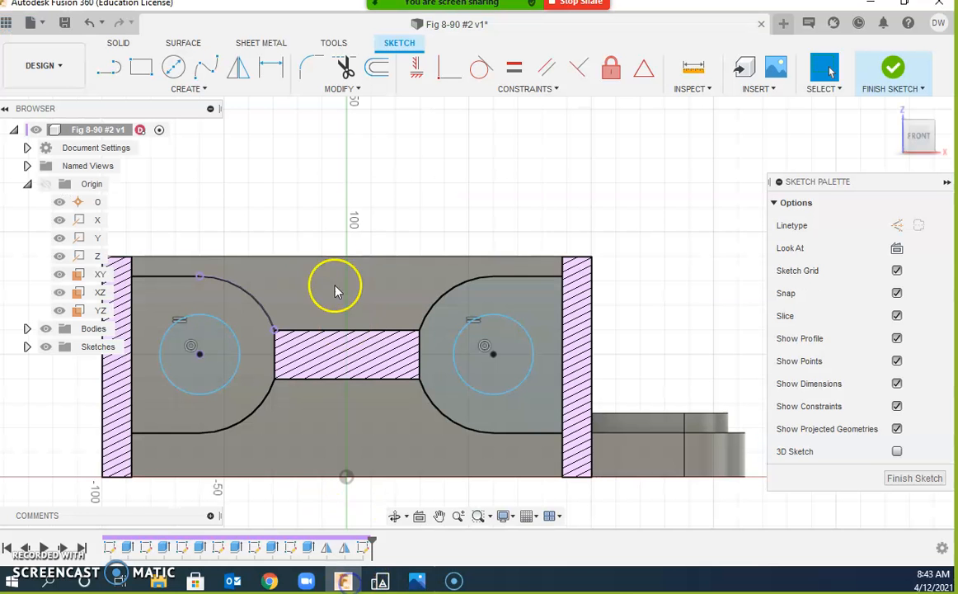
pyautogui.click(272, 68)
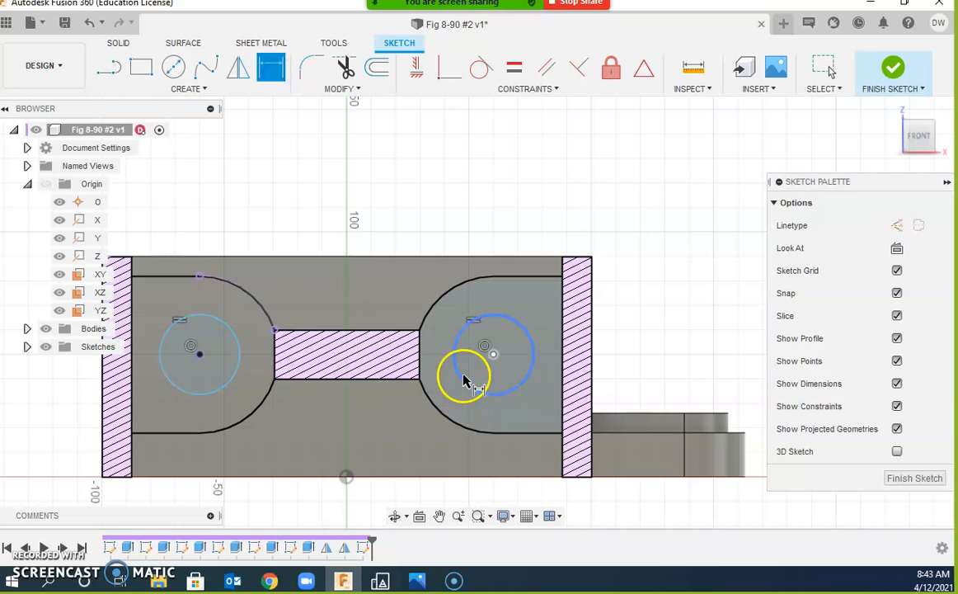
pyautogui.click(473, 327)
pyautogui.click(396, 183)
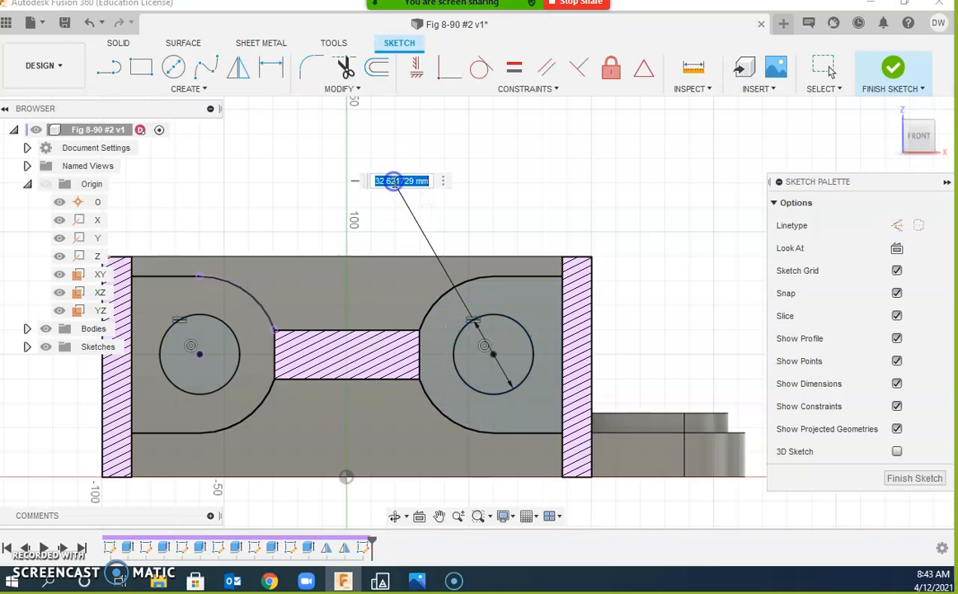
pyautogui.press('Return')
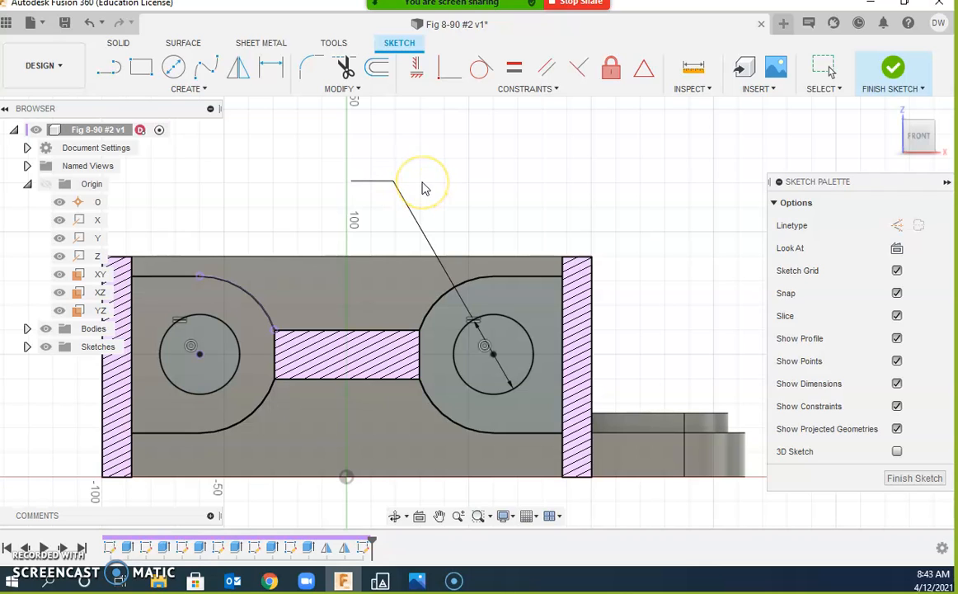
pyautogui.click(422, 188)
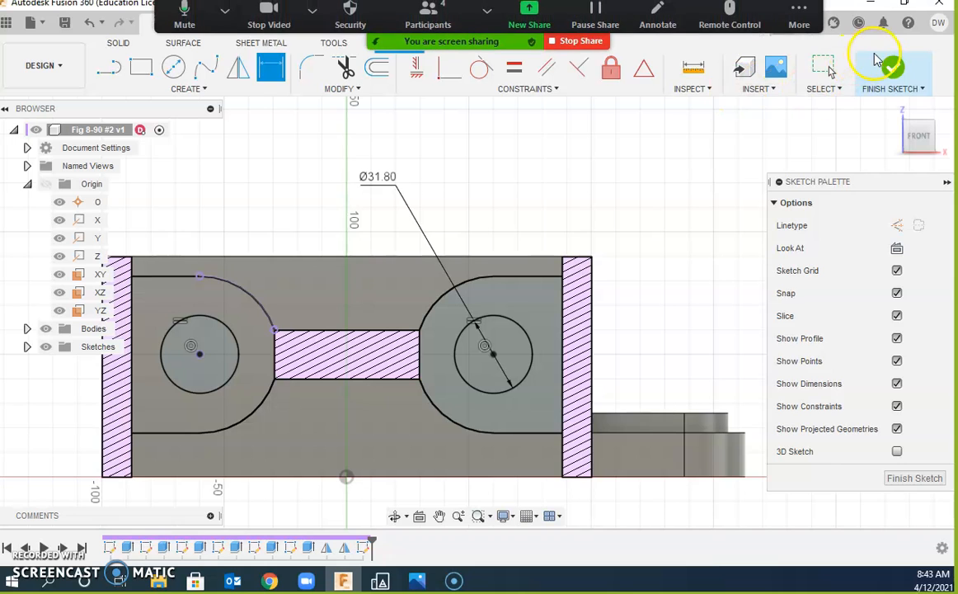
pyautogui.click(894, 70)
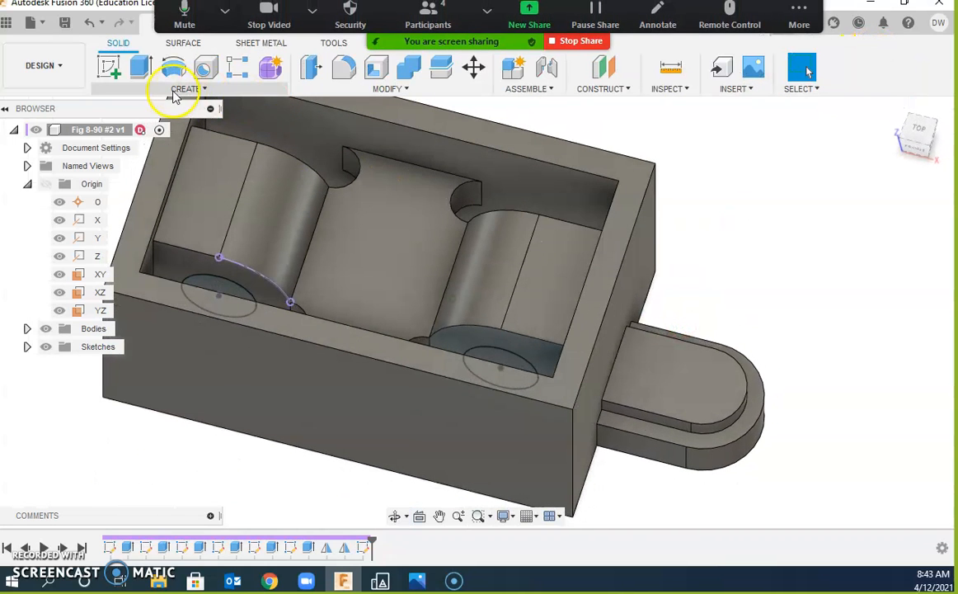
# Step: Extrude both circle profiles as a Symmetric cut with extent All through the ribs and the front and back walls
pyautogui.click(141, 67)
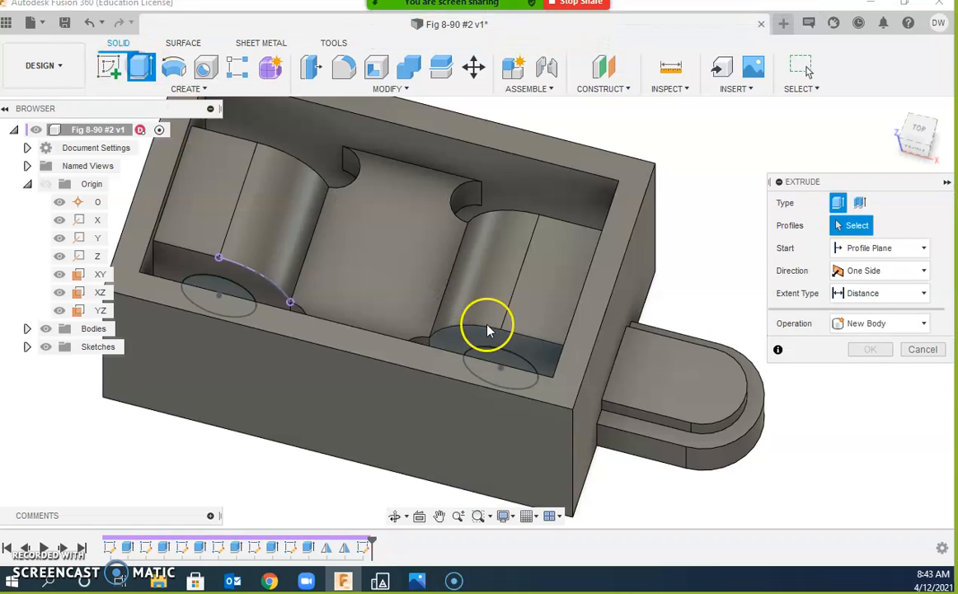
pyautogui.click(505, 360)
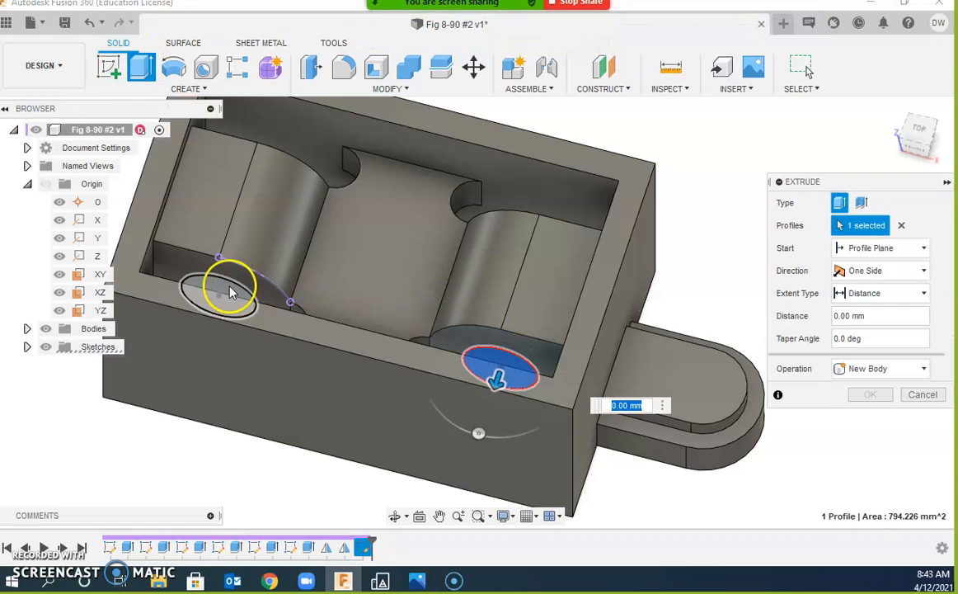
pyautogui.click(229, 289)
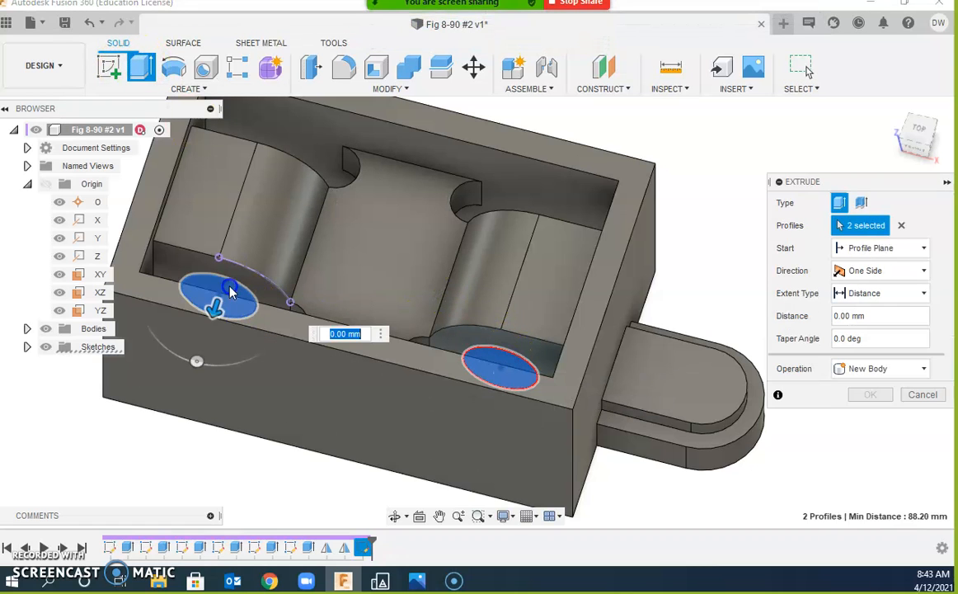
pyautogui.click(894, 275)
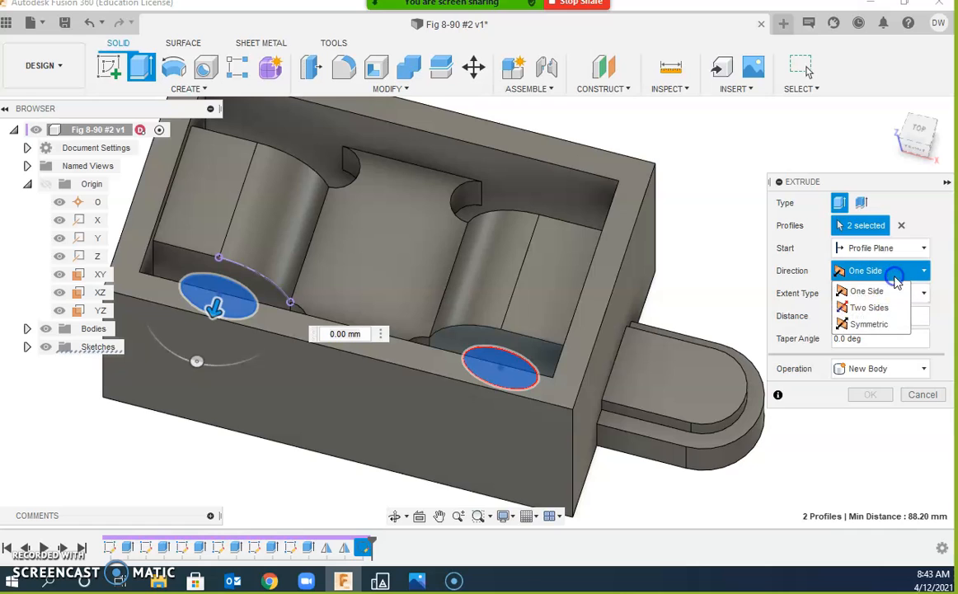
pyautogui.click(895, 327)
pyautogui.click(914, 294)
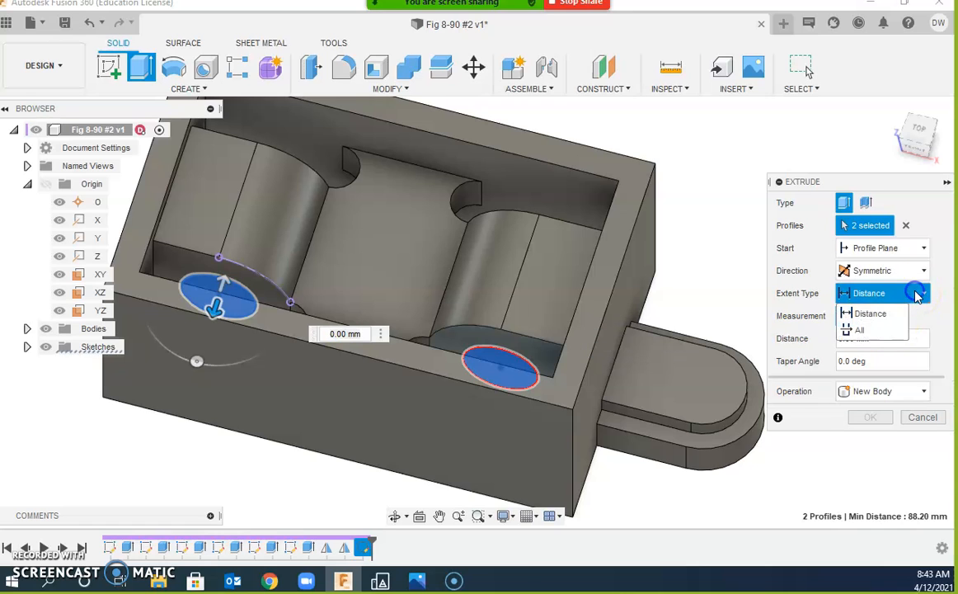
pyautogui.click(887, 334)
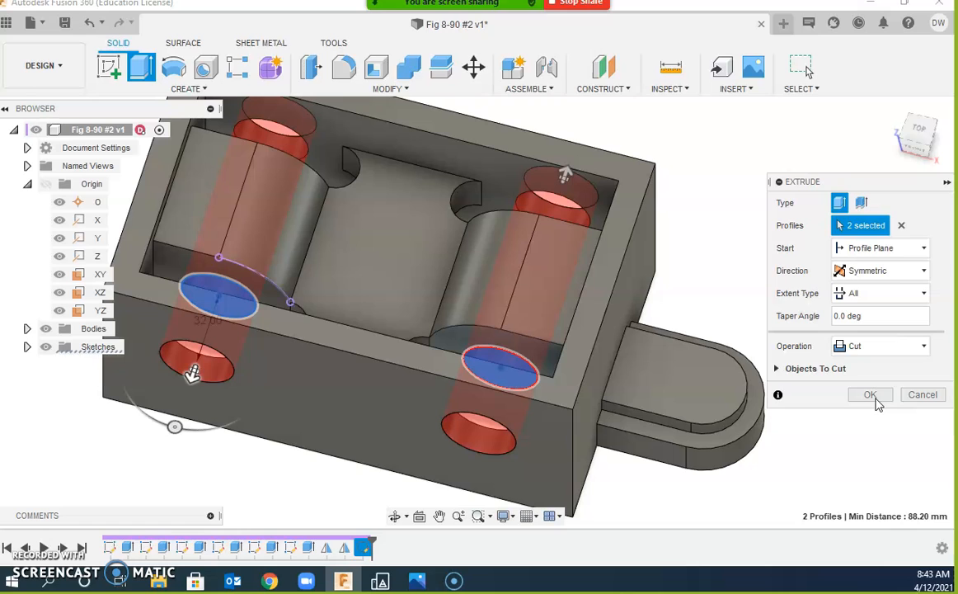
pyautogui.click(872, 396)
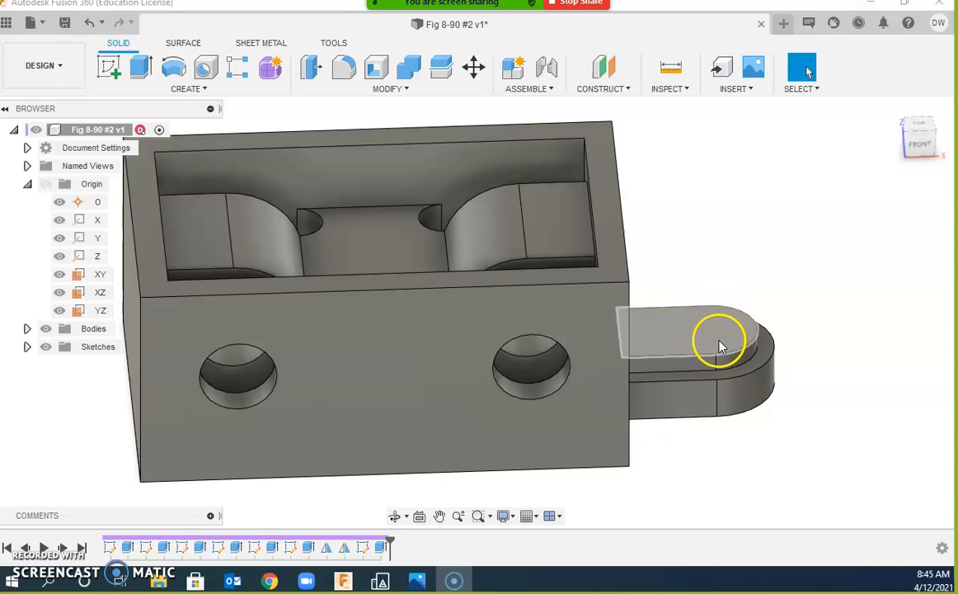
# Step: Start a sketch on the right tab's raised top face and draw a horizontal center-to-center slot about 30 mm between centers
pyautogui.click(110, 71)
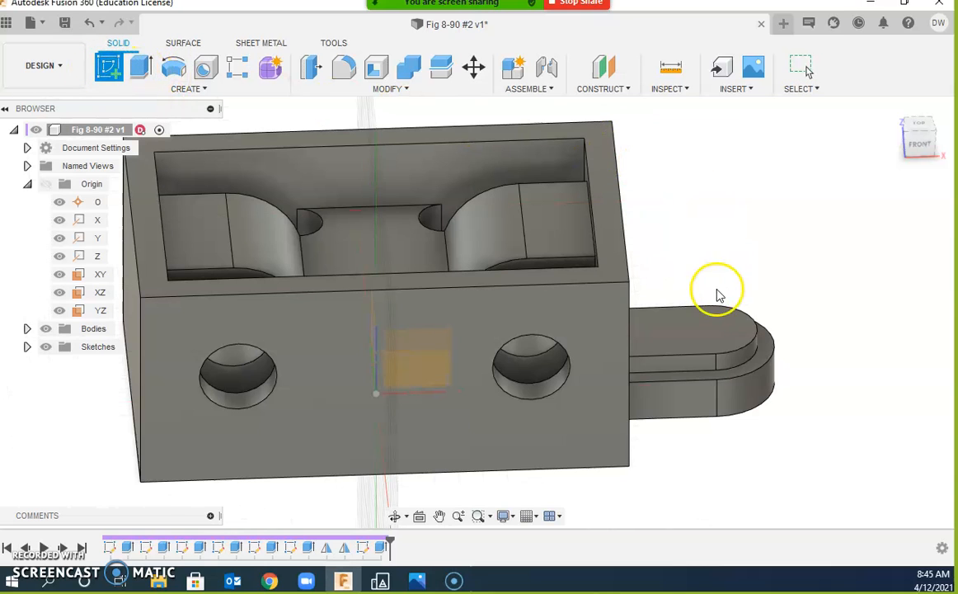
pyautogui.click(678, 332)
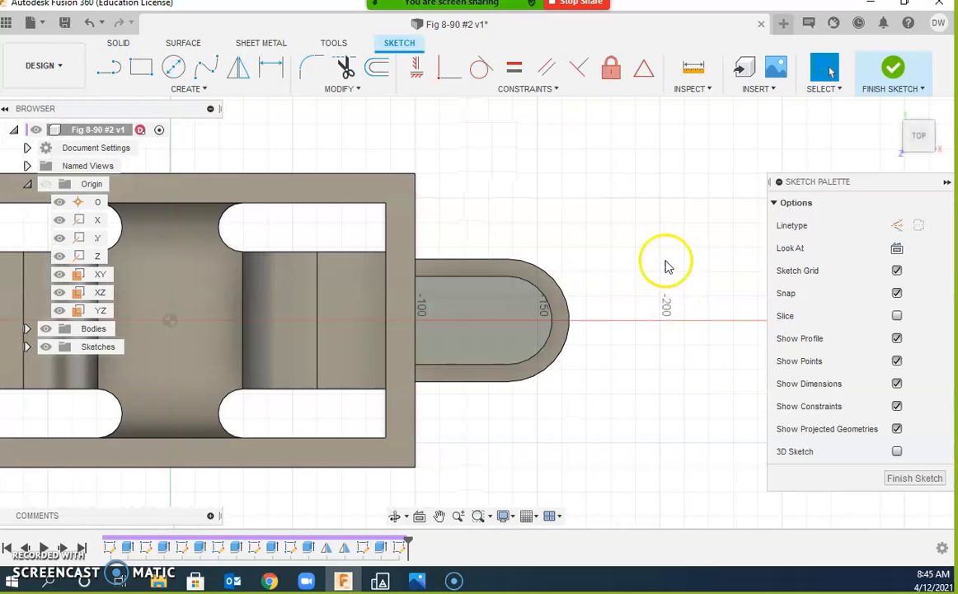
pyautogui.click(204, 89)
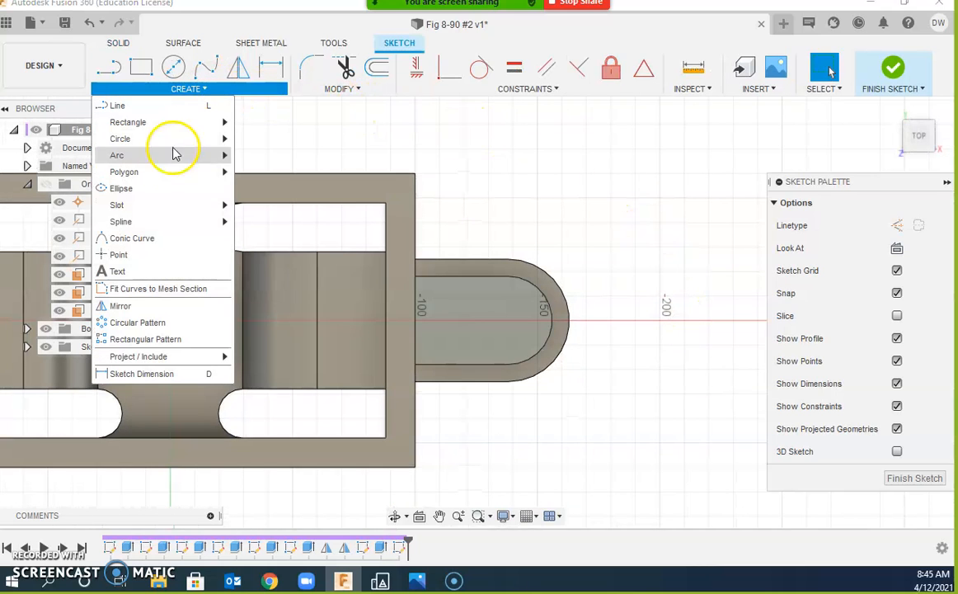
pyautogui.moveTo(133, 204)
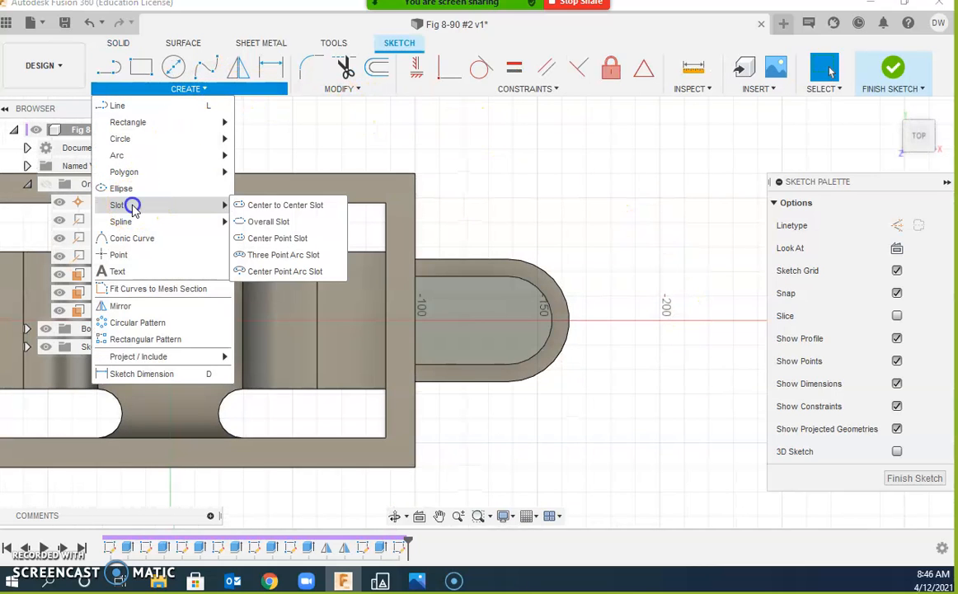
pyautogui.click(314, 206)
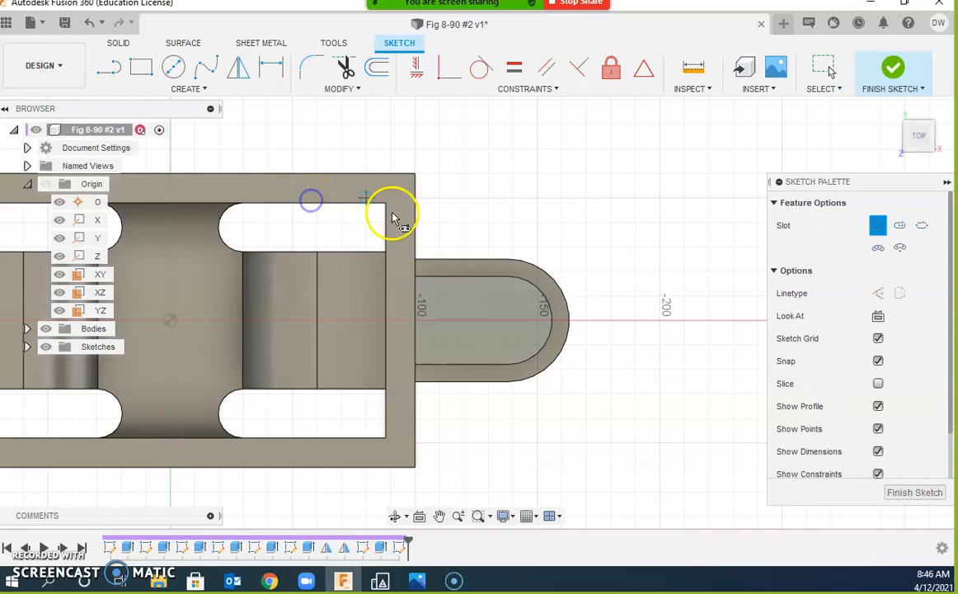
pyautogui.click(515, 322)
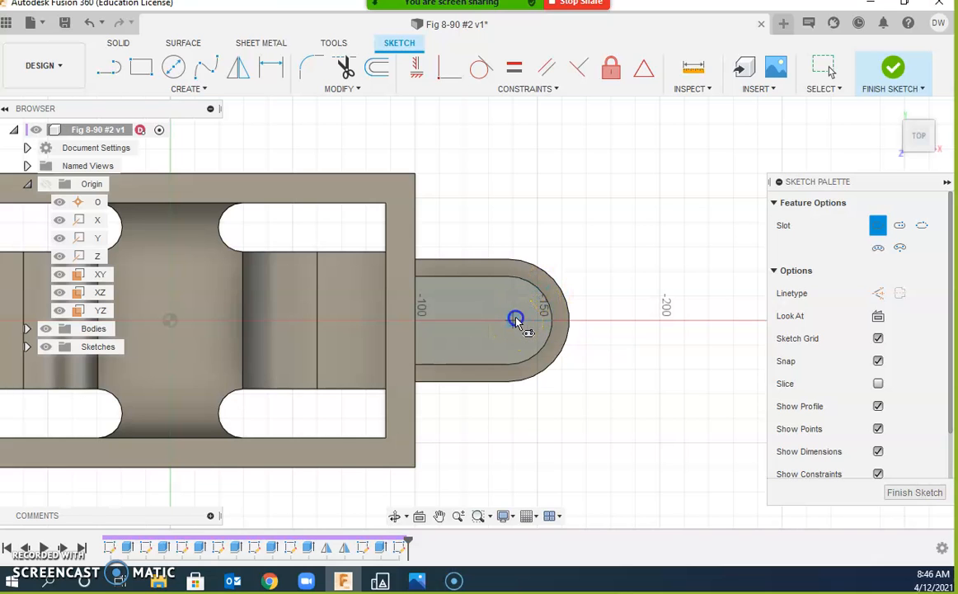
pyautogui.click(443, 322)
pyautogui.click(471, 309)
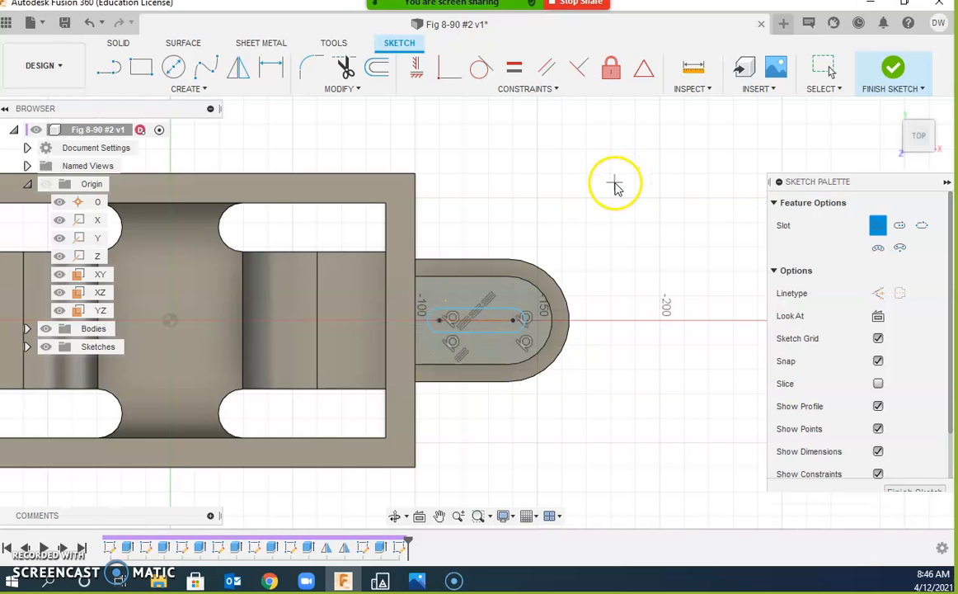
pyautogui.press('Escape')
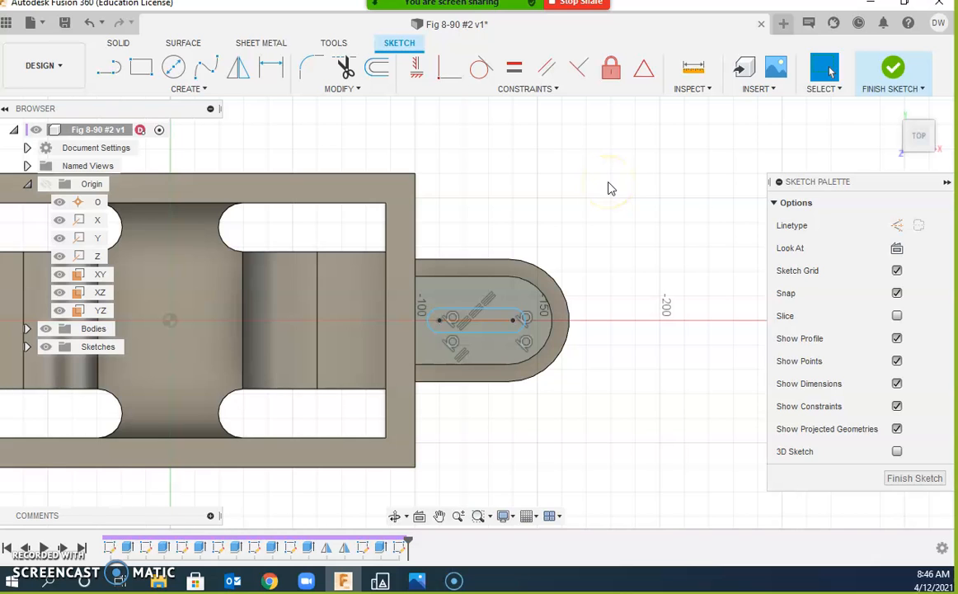
# Step: Check the slot sizes in the Figure 8-90 drawing in Photos and dimension the slot's end radius as 10 mm in Fusion 360
pyautogui.click(418, 582)
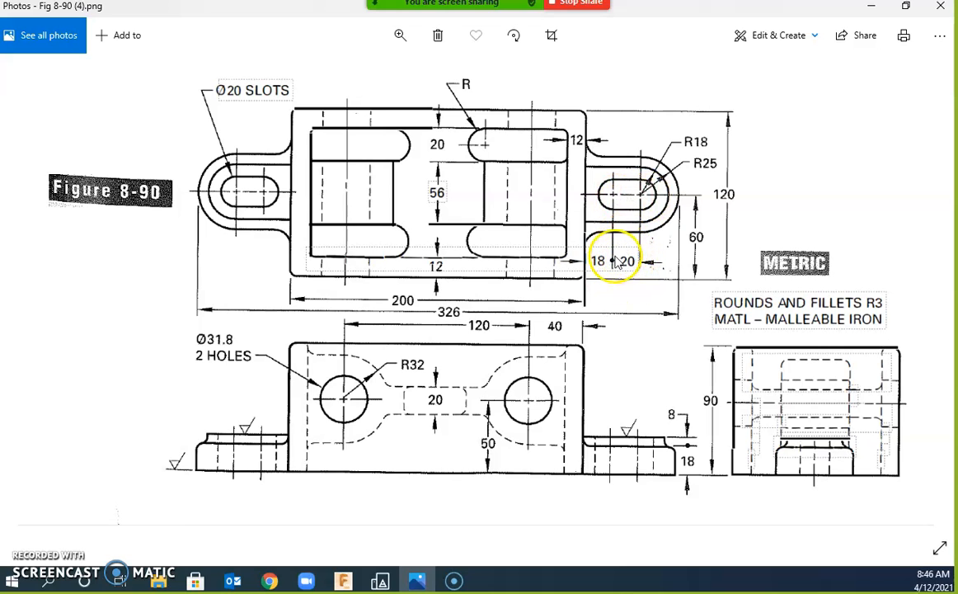
pyautogui.click(345, 582)
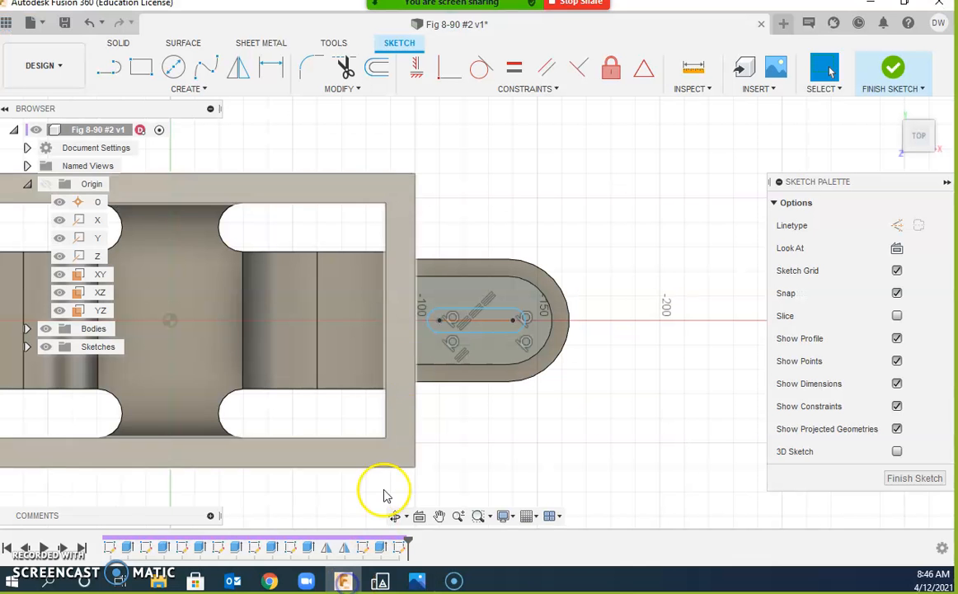
pyautogui.click(271, 68)
pyautogui.scroll(3, 513, 313)
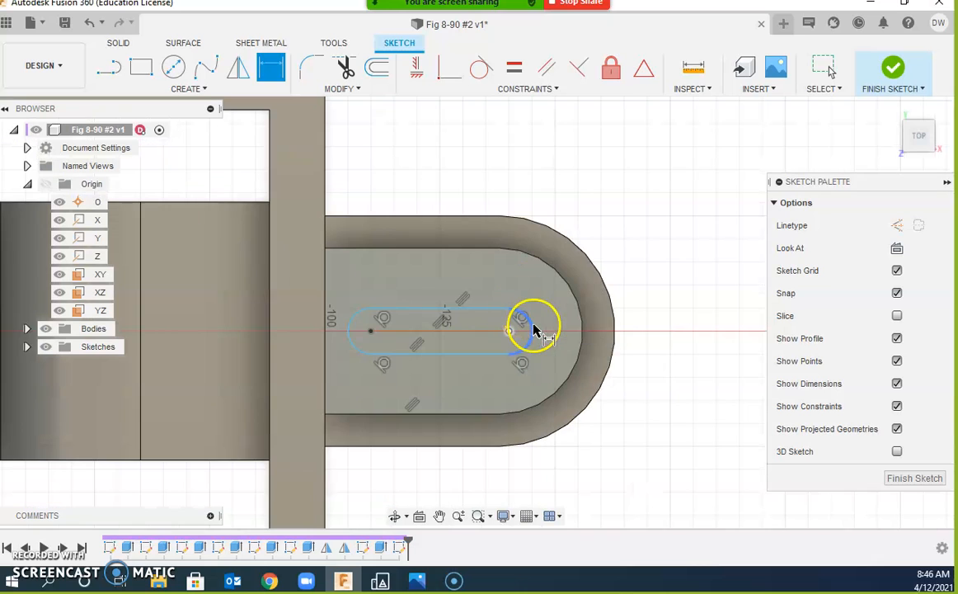
pyautogui.click(534, 330)
pyautogui.click(644, 180)
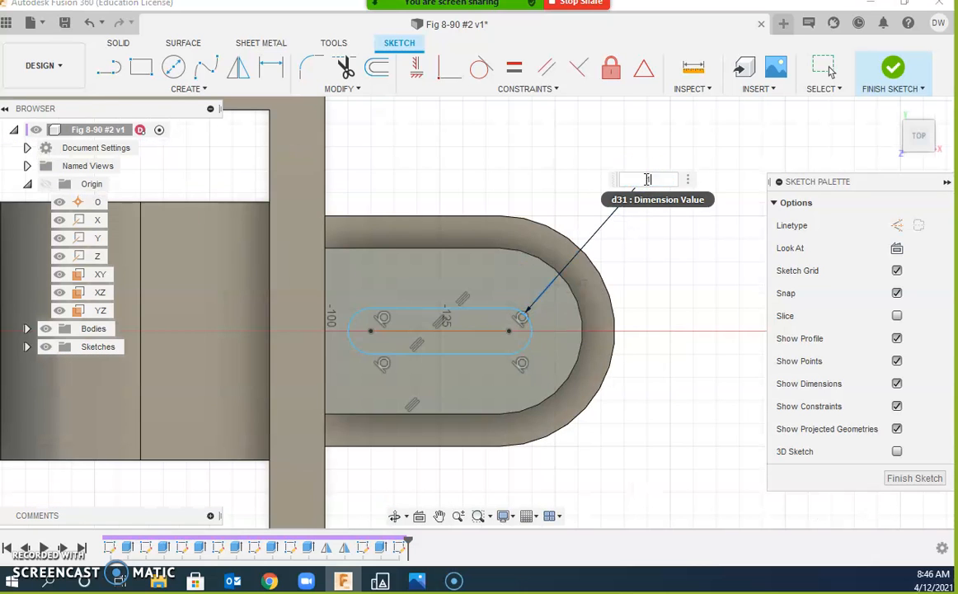
pyautogui.write('10')
pyautogui.press('Return')
# Step: Set the slot's center-to-center distance to 20 mm and shift the slot slightly toward the box and off the tab's centerline
pyautogui.scroll(-3, 556, 397)
pyautogui.click(532, 362)
pyautogui.click(443, 361)
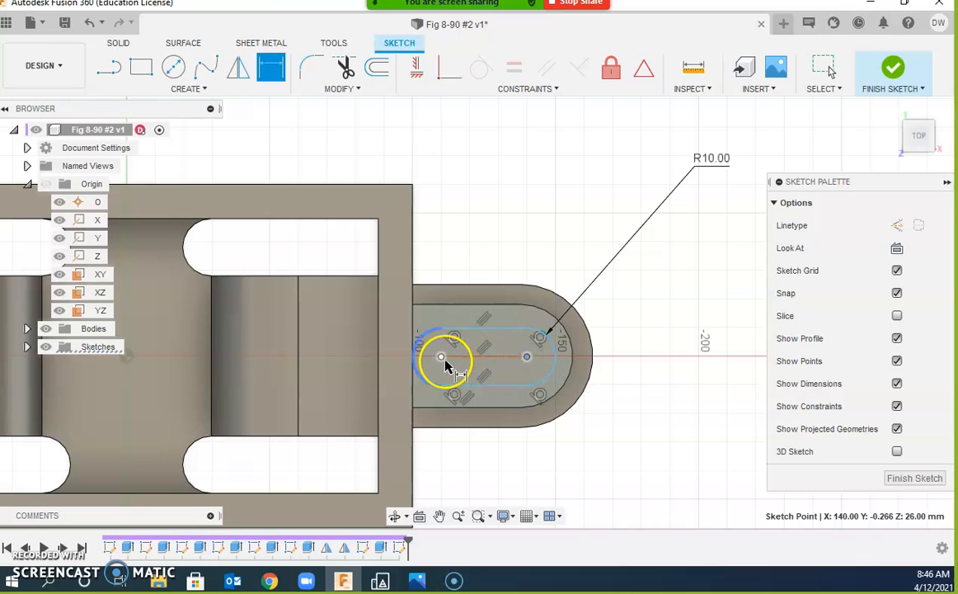
pyautogui.click(490, 485)
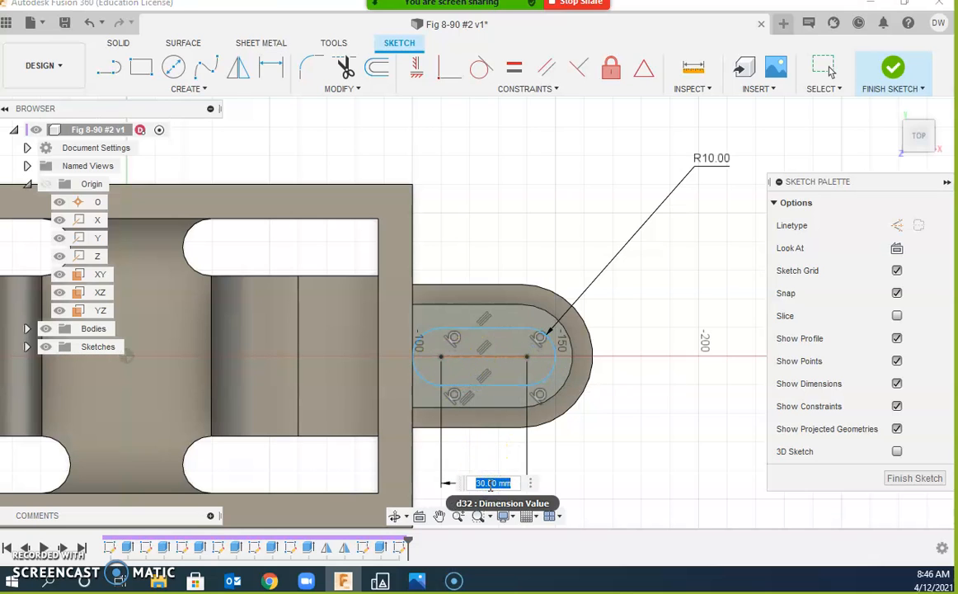
pyautogui.write('20')
pyautogui.press('Return')
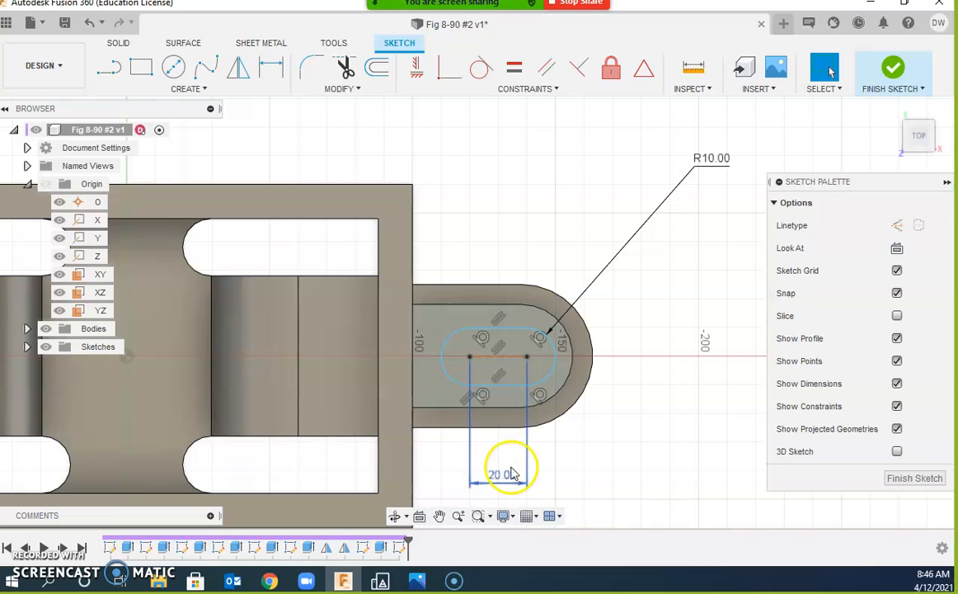
pyautogui.moveTo(500, 332)
pyautogui.mouseDown()
pyautogui.moveTo(495, 306)
pyautogui.moveTo(488, 338)
pyautogui.moveTo(498, 329)
pyautogui.moveTo(485, 327)
pyautogui.mouseUp()
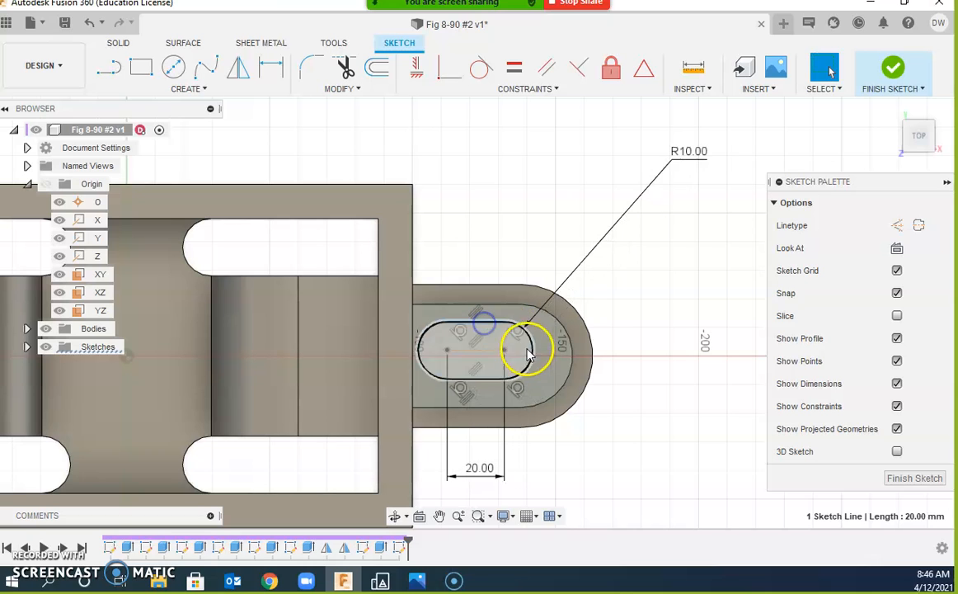
# Step: Constrain the slot's outer end arc concentric with the right tab's 18 mm radius end arc and finish the sketch
pyautogui.click(549, 93)
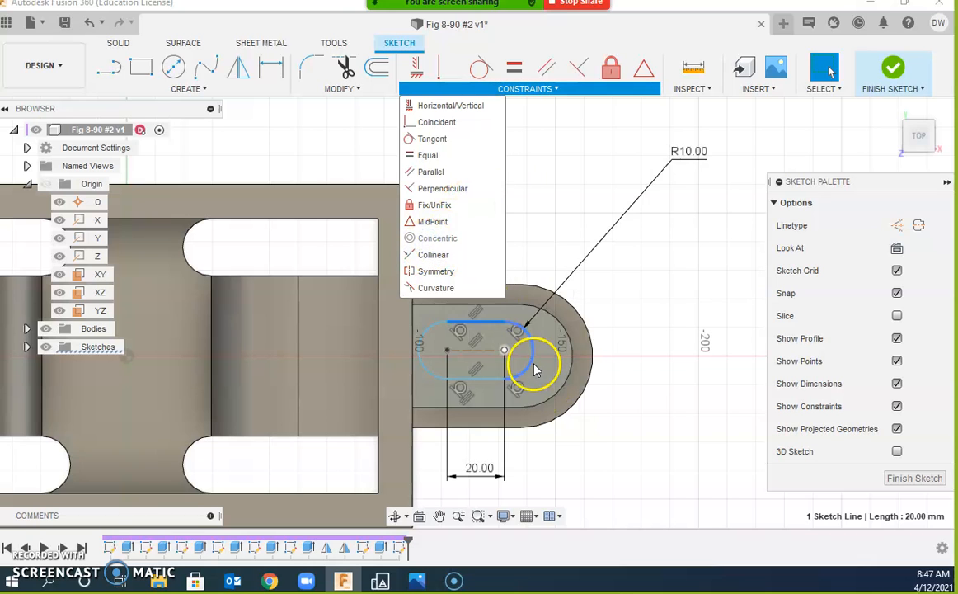
pyautogui.click(572, 374)
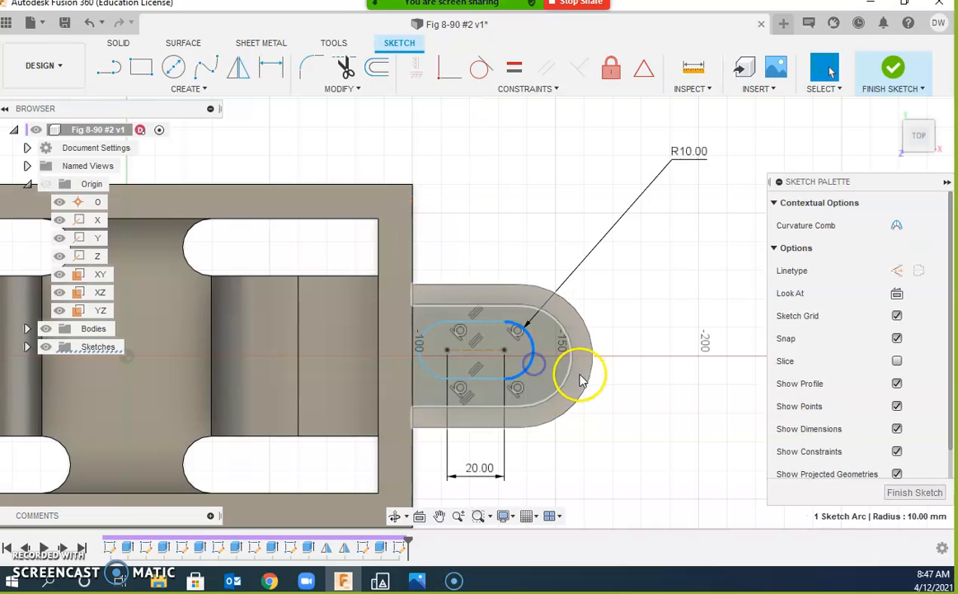
pyautogui.click(533, 360)
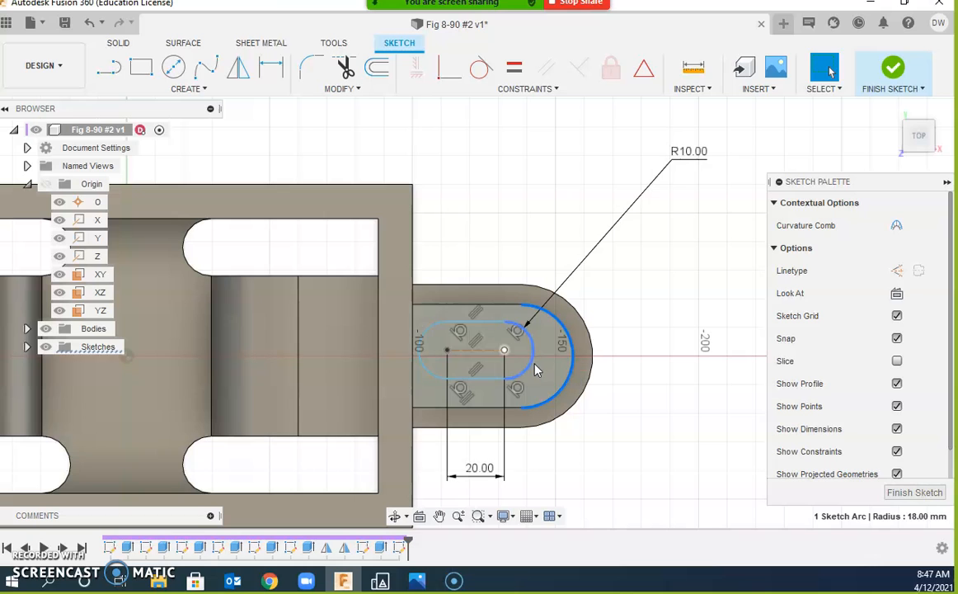
pyautogui.click(549, 185)
pyautogui.click(520, 90)
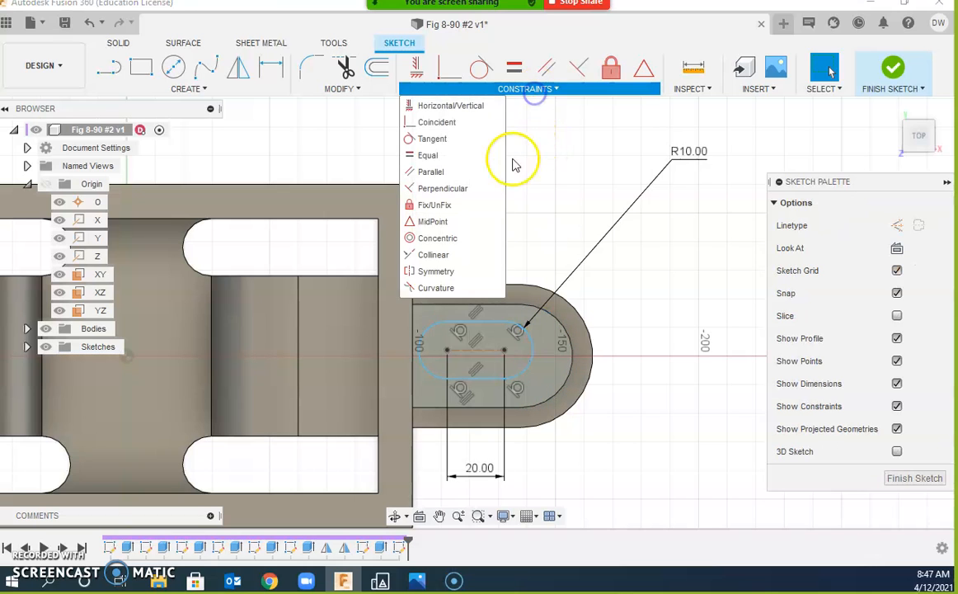
pyautogui.click(446, 239)
pyautogui.click(525, 364)
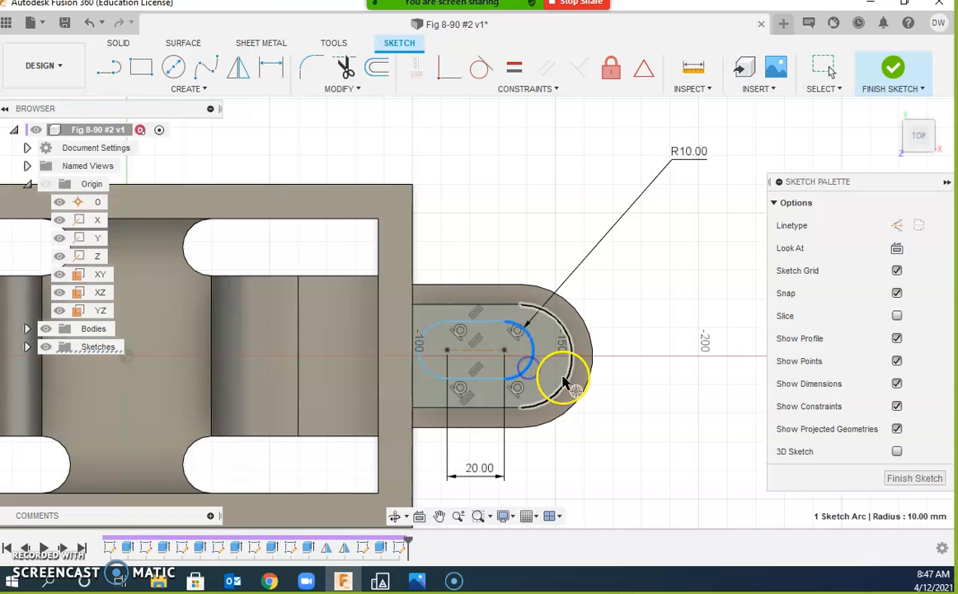
pyautogui.click(564, 381)
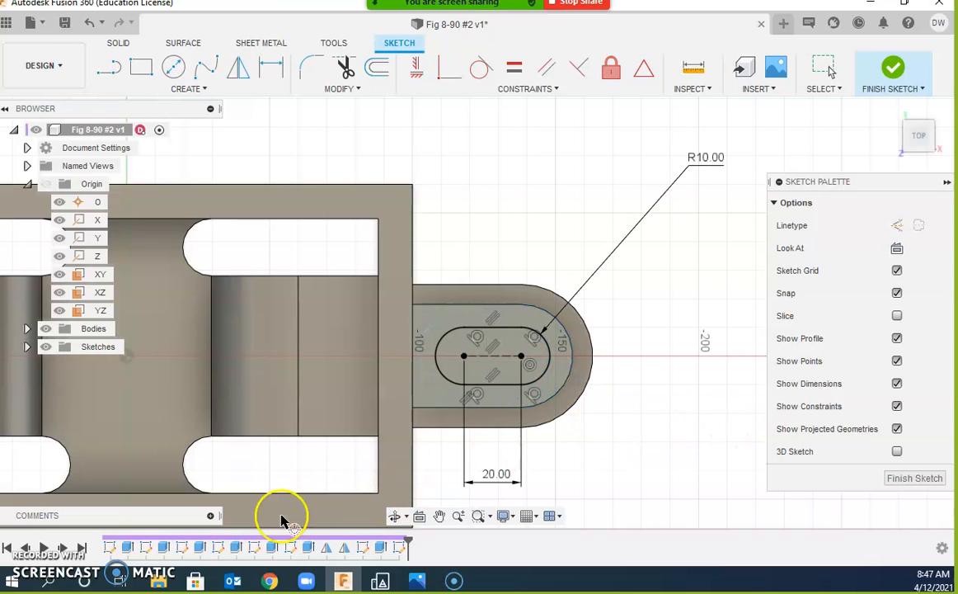
pyautogui.press('Escape')
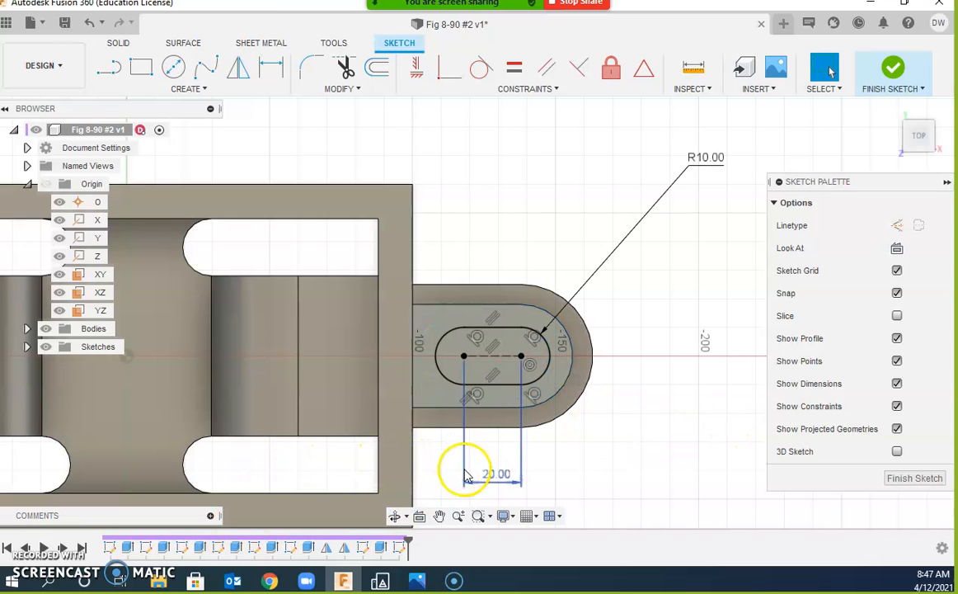
pyautogui.click(893, 68)
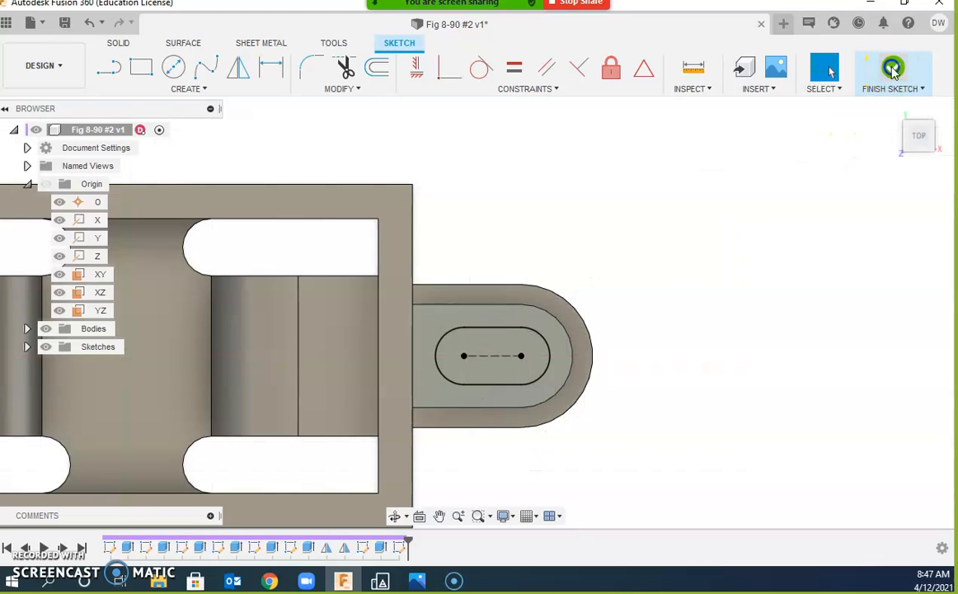
# Step: Extrude the slot profile as a Cut with extent All down through the right tab
pyautogui.moveTo(715, 387)
pyautogui.keyDown('shift'); pyautogui.mouseDown(button='middle')
pyautogui.moveTo(704, 340)
pyautogui.moveTo(730, 325)
pyautogui.mouseUp(button='middle'); pyautogui.keyUp('shift')
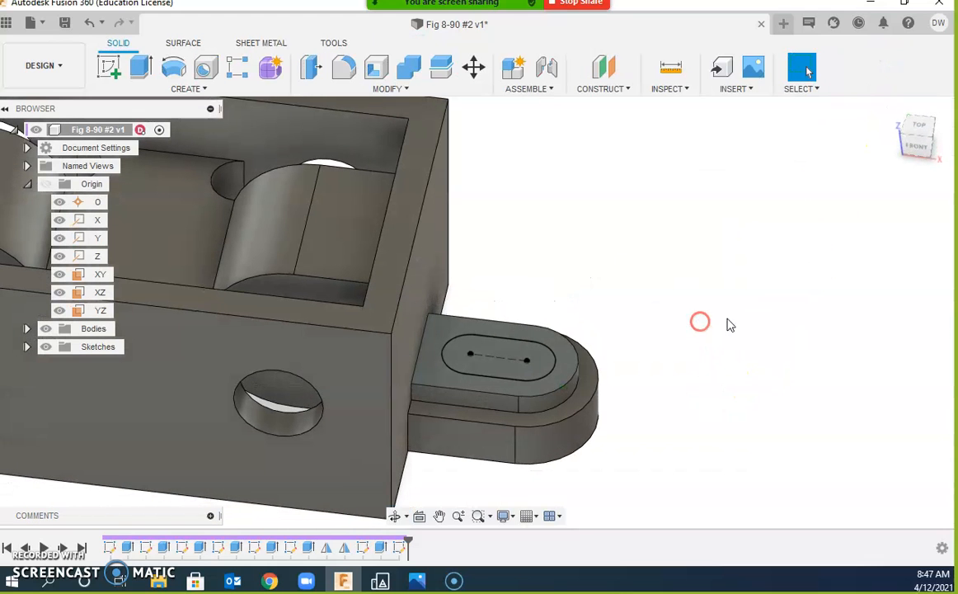
pyautogui.press('e')
pyautogui.click(515, 356)
pyautogui.click(893, 294)
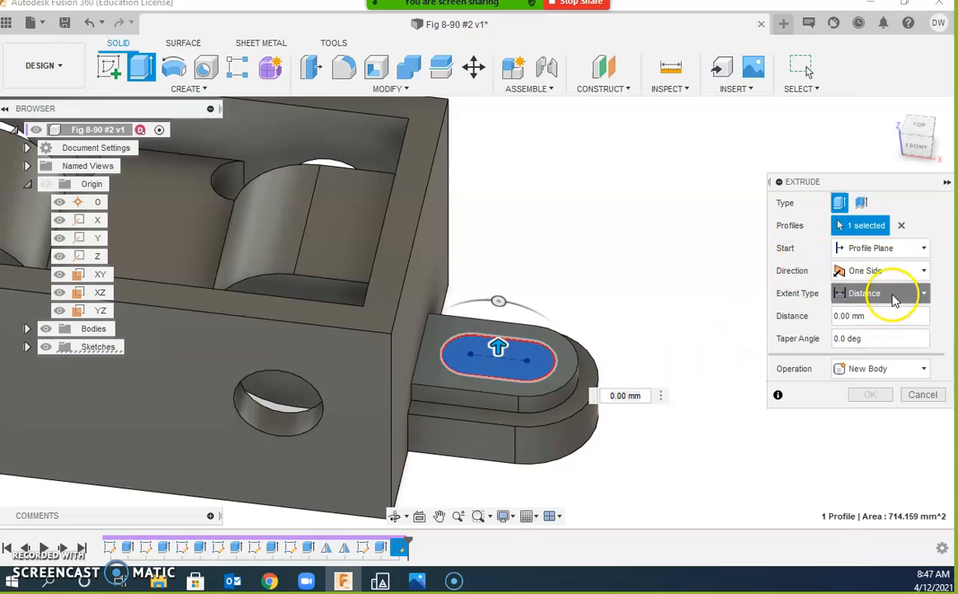
pyautogui.click(891, 349)
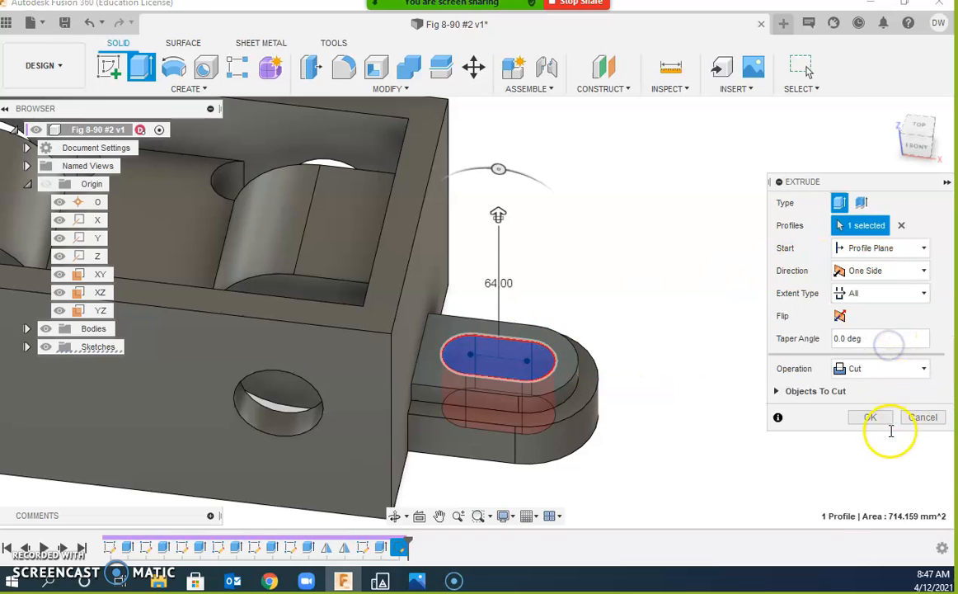
pyautogui.click(870, 417)
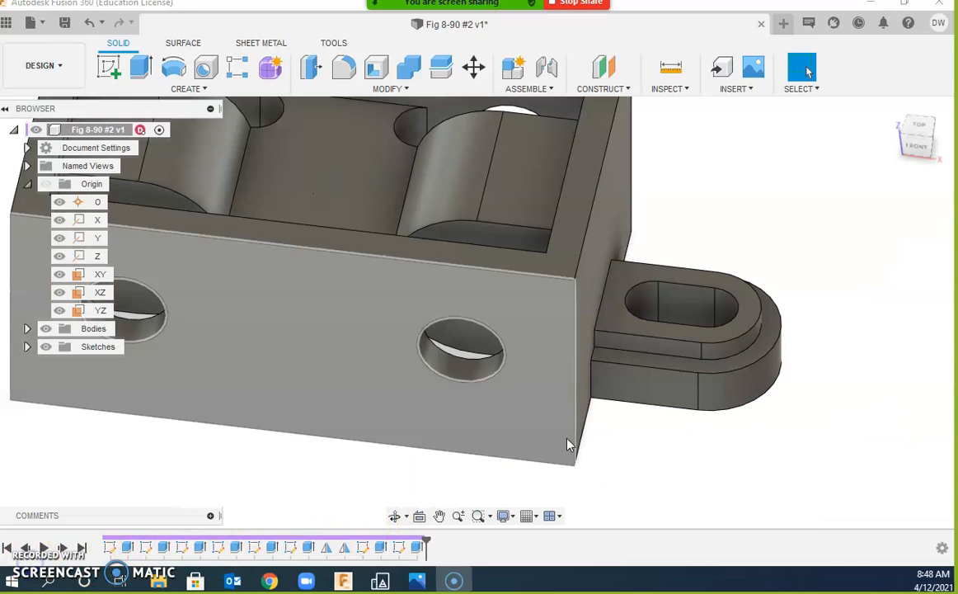
# Step: Try to mirror the slot cut, the raised tab extrusion and a third extrude feature across the YZ plane, and undo it
pyautogui.scroll(-5, 569, 444)
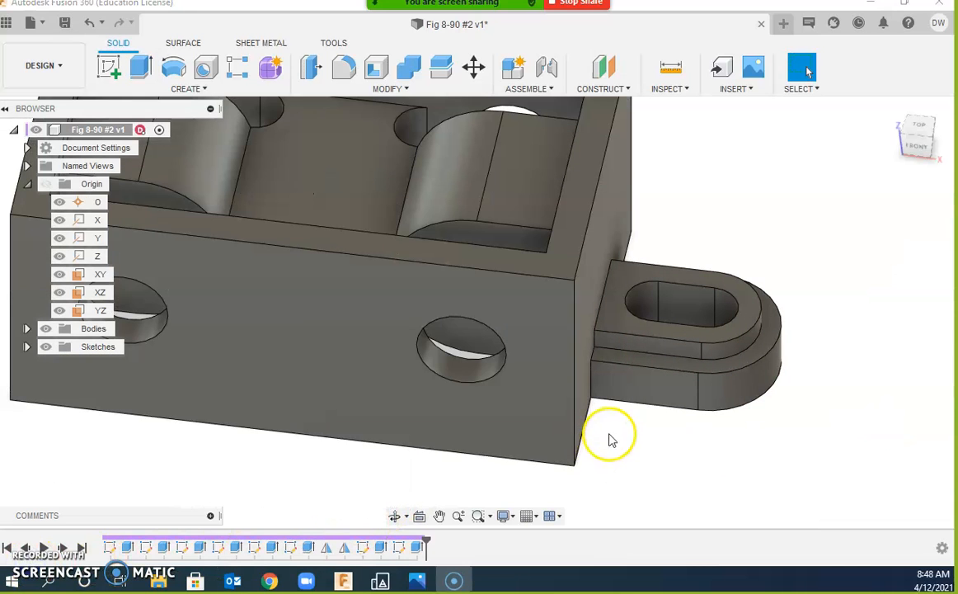
pyautogui.scroll(-2, 620, 439)
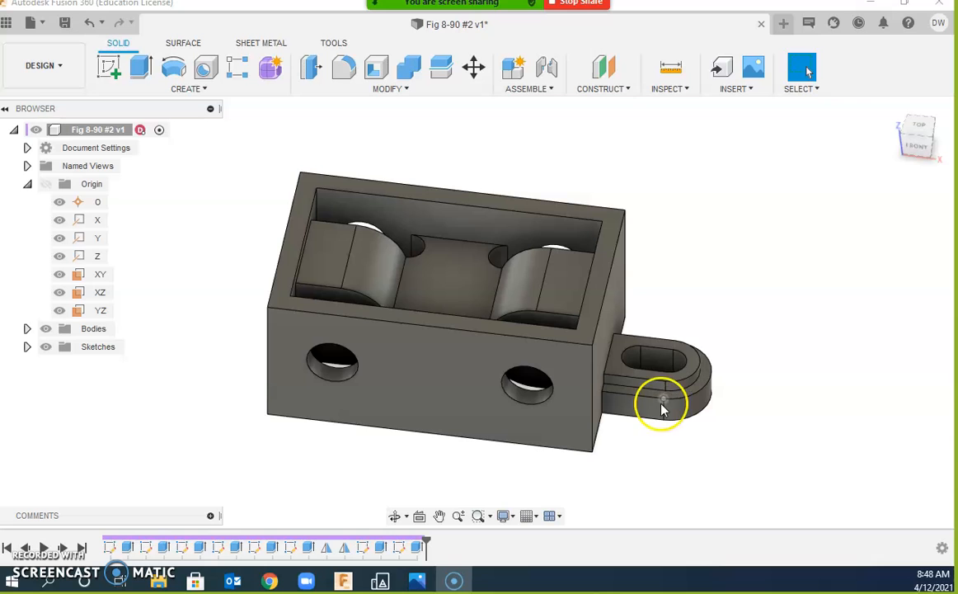
pyautogui.click(205, 88)
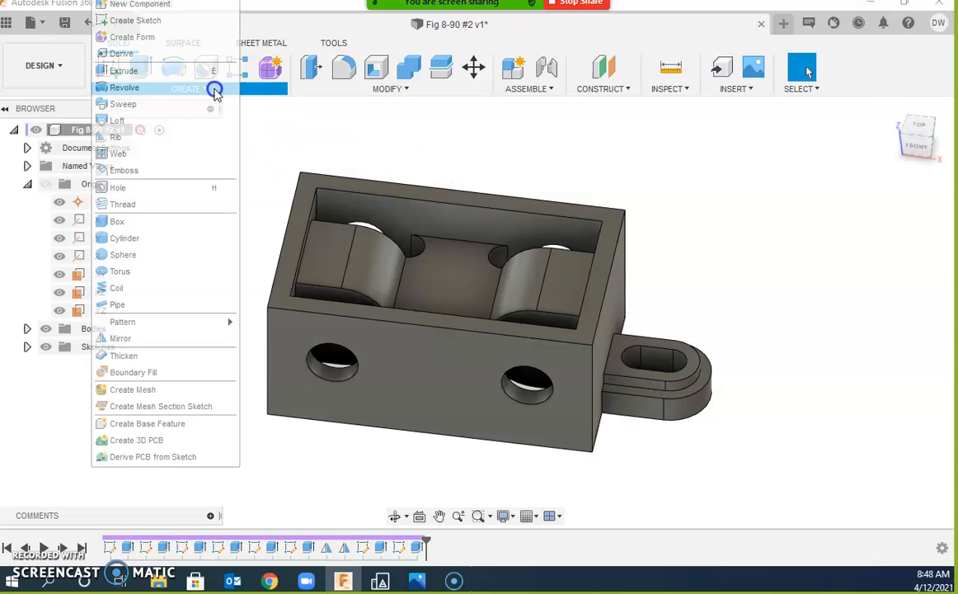
pyautogui.click(124, 338)
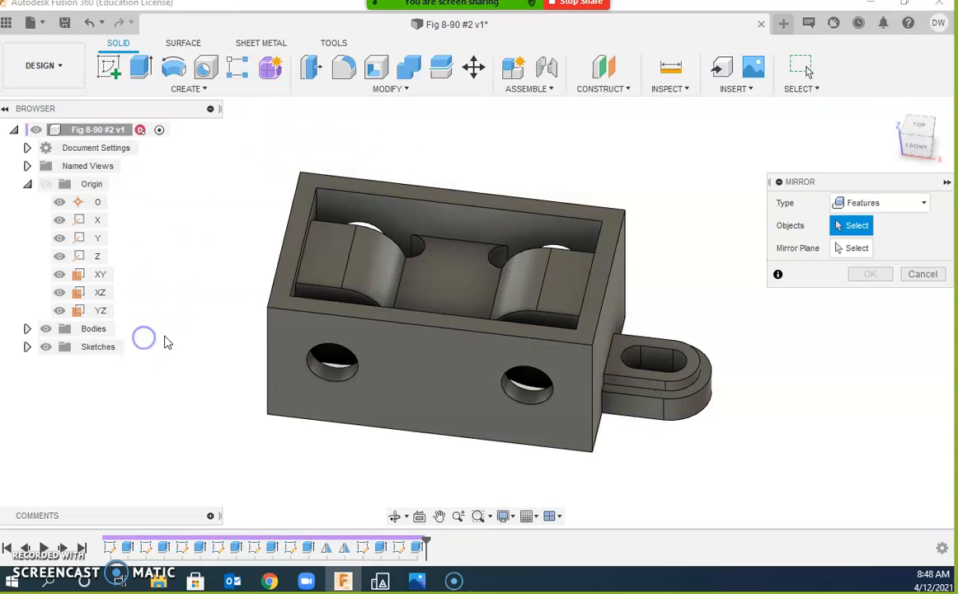
pyautogui.click(418, 548)
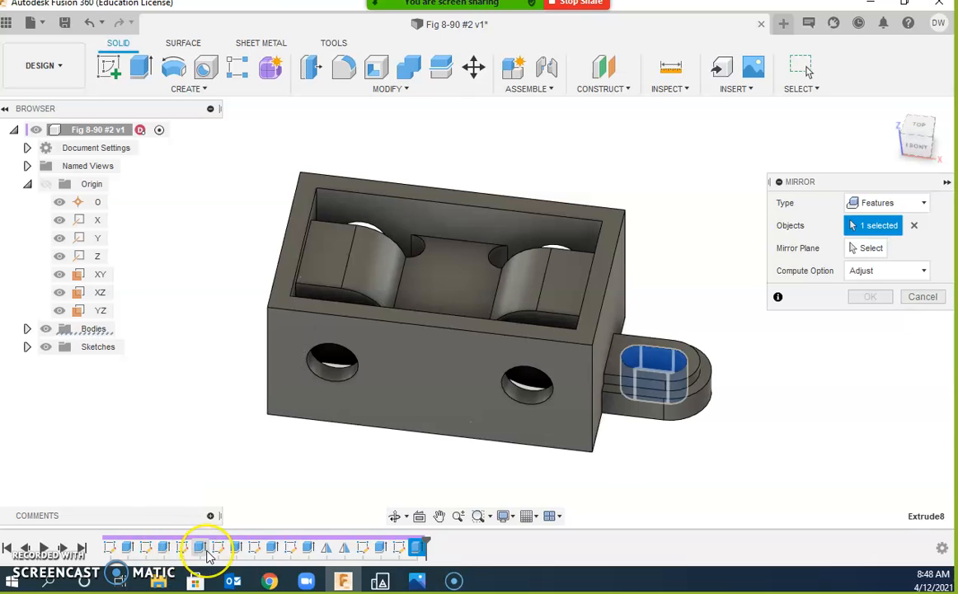
pyautogui.click(207, 553)
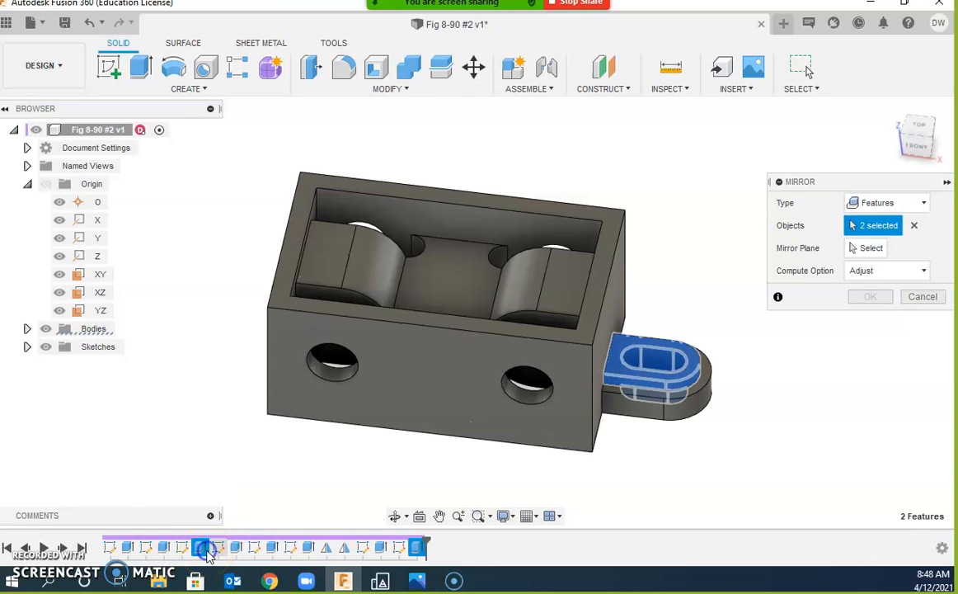
pyautogui.click(236, 547)
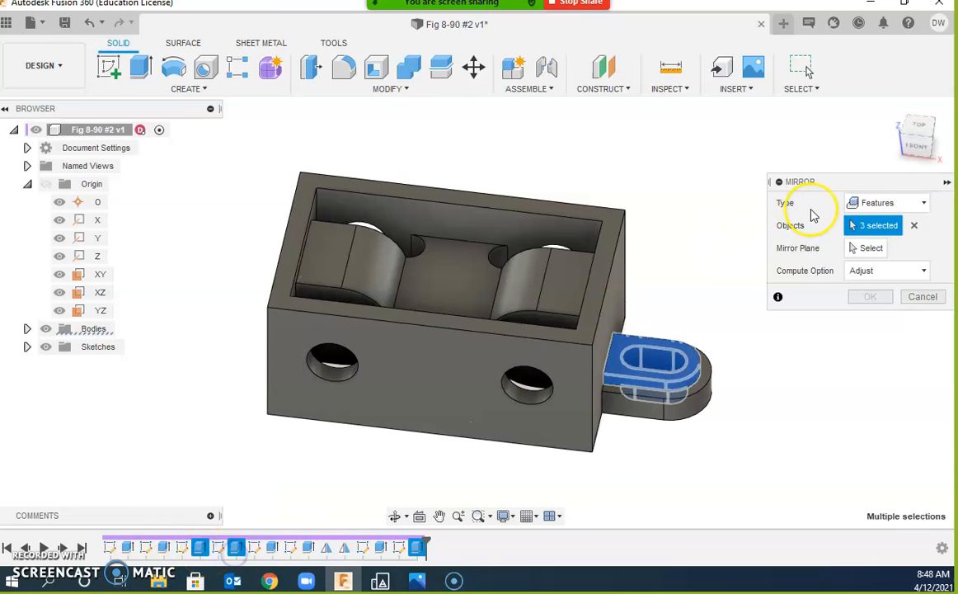
pyautogui.click(871, 247)
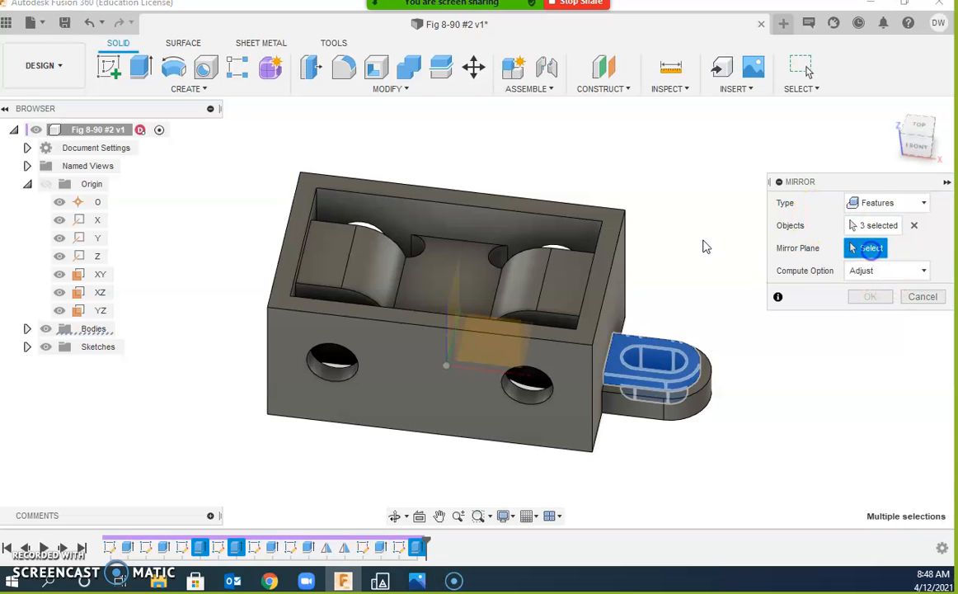
pyautogui.click(89, 313)
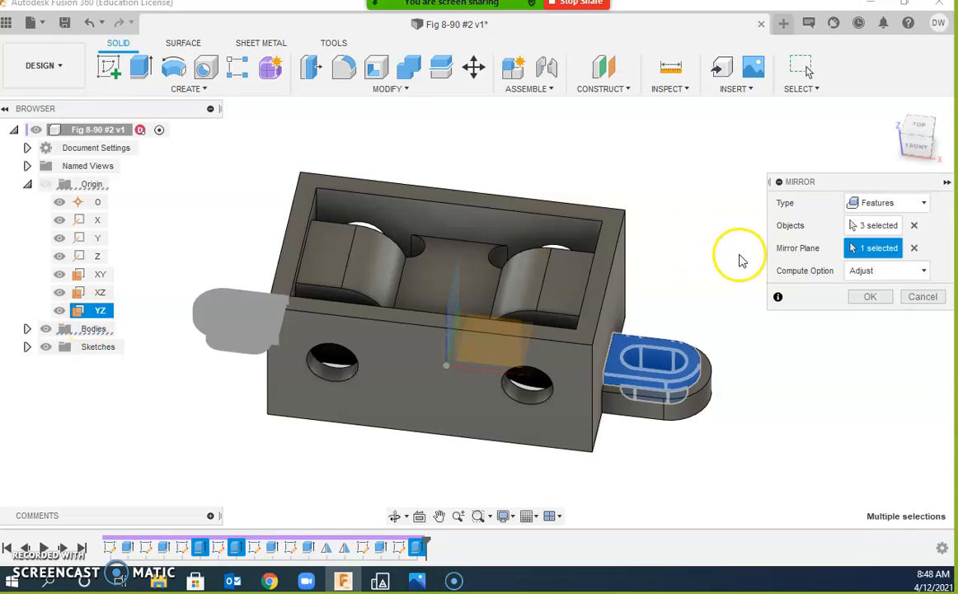
pyautogui.click(861, 302)
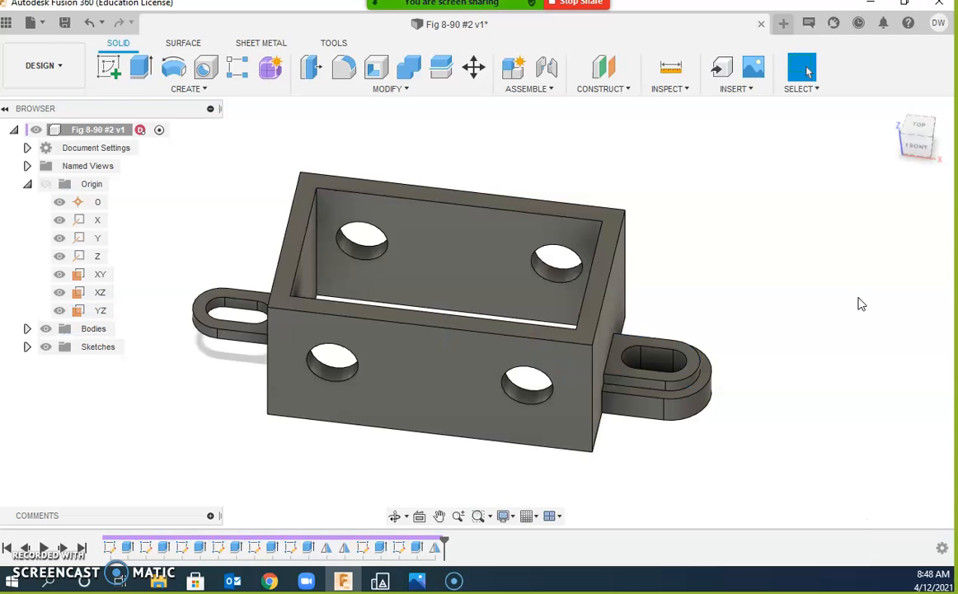
pyautogui.hotkey('ctrl', 'z')
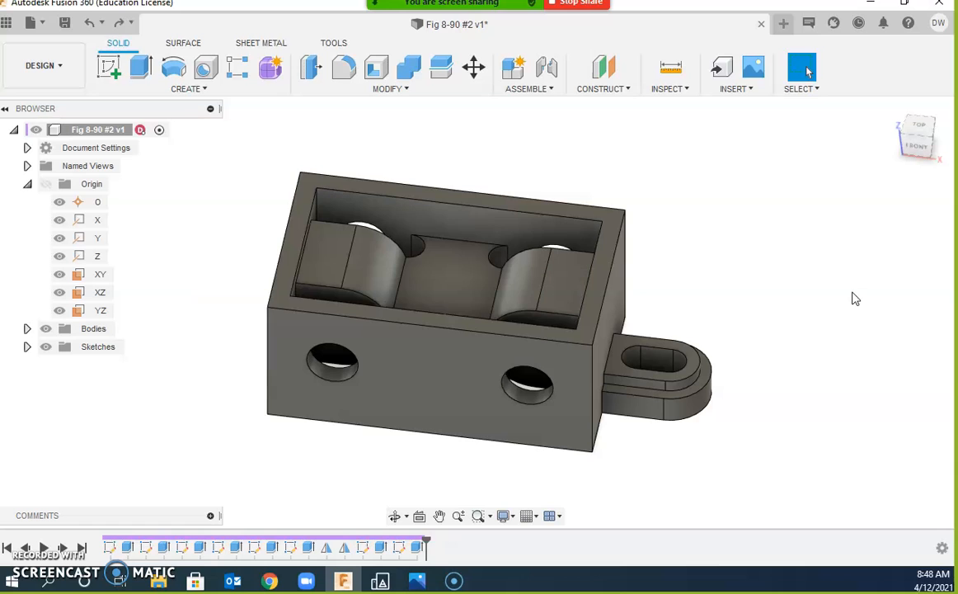
# Step: Mirror the right tab, its raised top and the slot cut across the YZ plane to the opposite end of the box
pyautogui.click(206, 88)
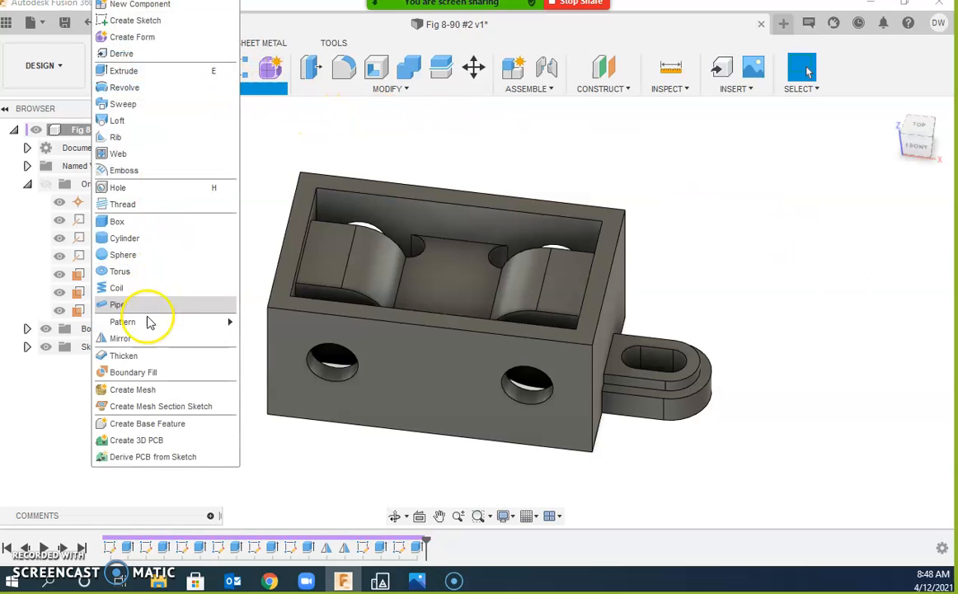
pyautogui.click(121, 338)
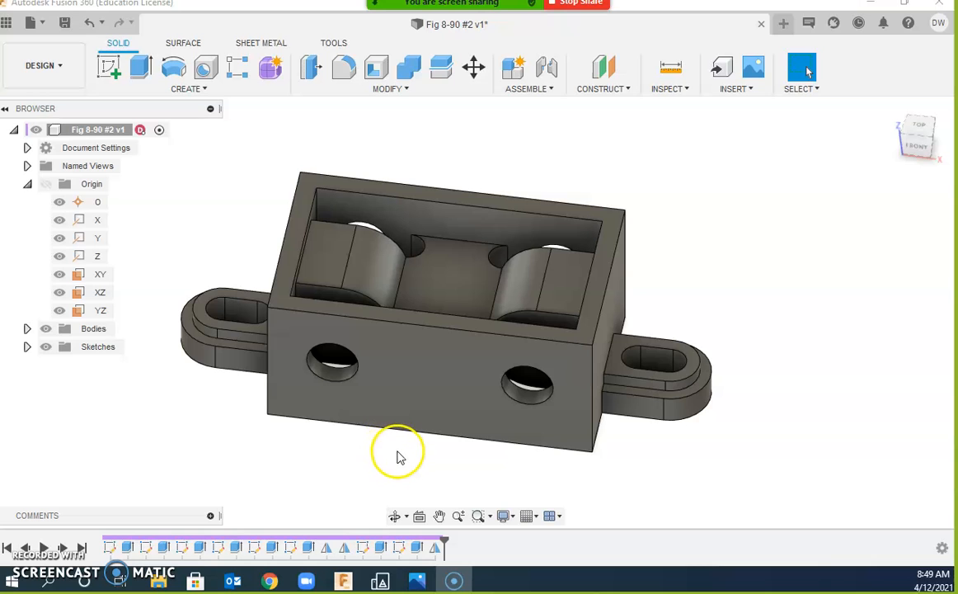
# Step: Check the tab corners in the Figure 8-90 drawing in Photos and apply a constant-radius fillet to the four vertical tab-to-box edges in Fusion 360
pyautogui.click(416, 583)
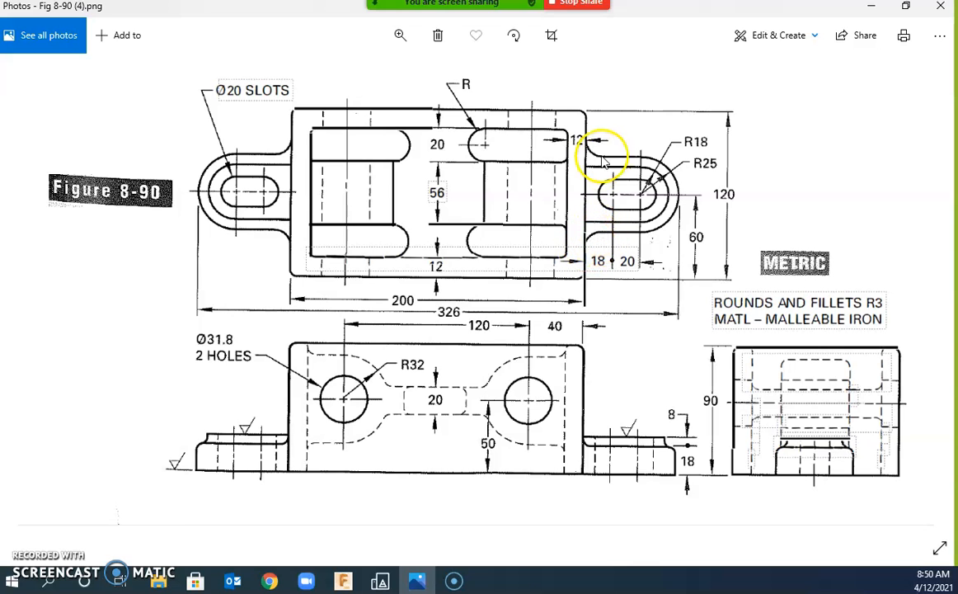
pyautogui.click(343, 580)
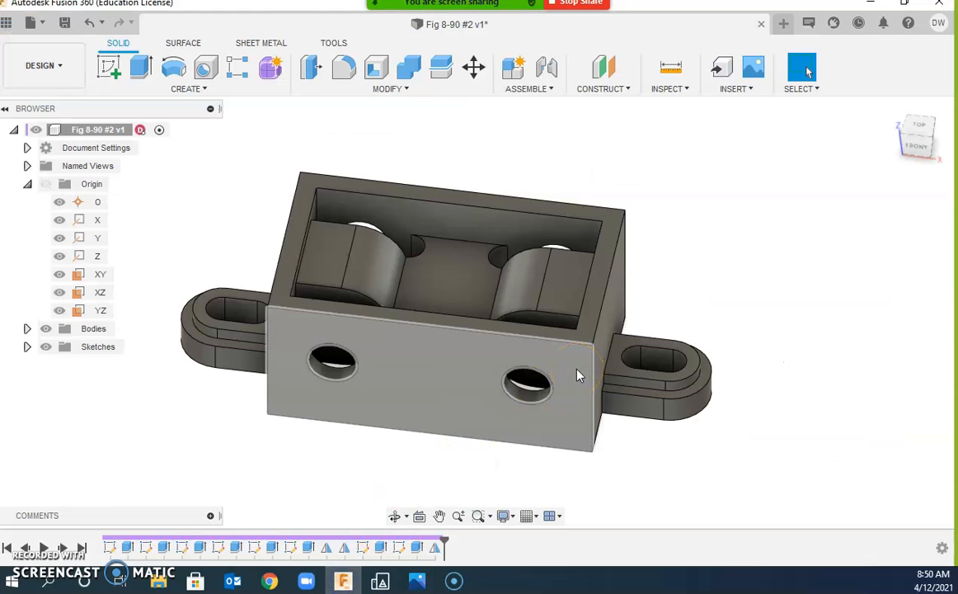
pyautogui.press('f')
pyautogui.scroll(5, 599, 381)
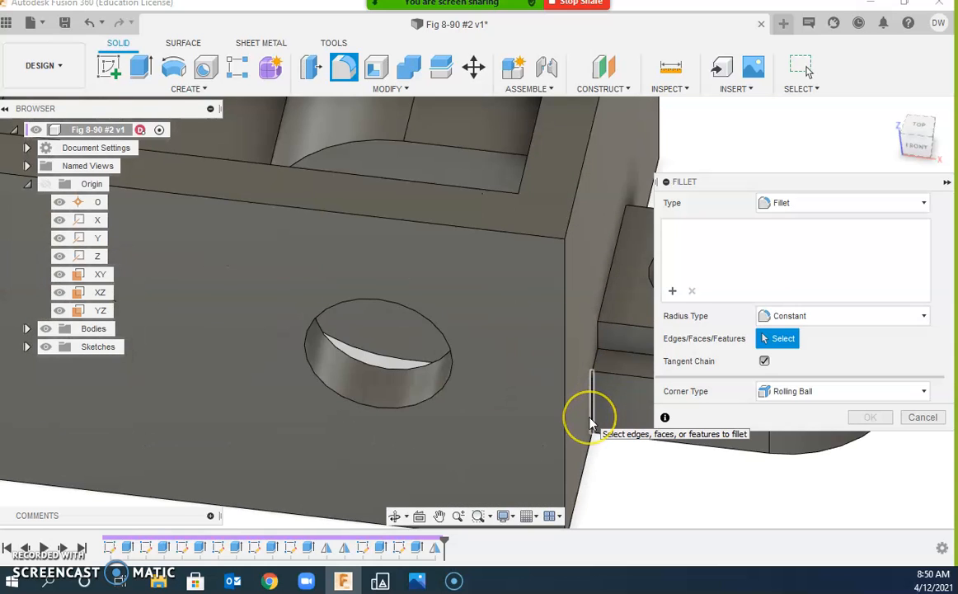
pyautogui.click(590, 424)
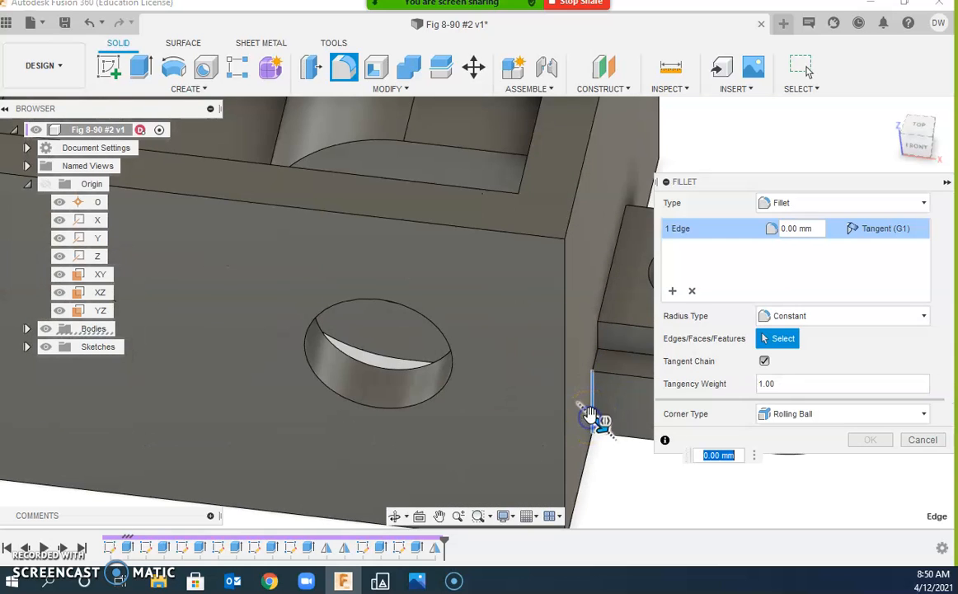
pyautogui.scroll(-5, 598, 412)
pyautogui.keyDown('shift'); pyautogui.moveTo(240, 342); pyautogui.dragTo(102, 332, button='middle'); pyautogui.keyUp('shift')
pyautogui.scroll(2, 239, 337)
pyautogui.scroll(1, 297, 336)
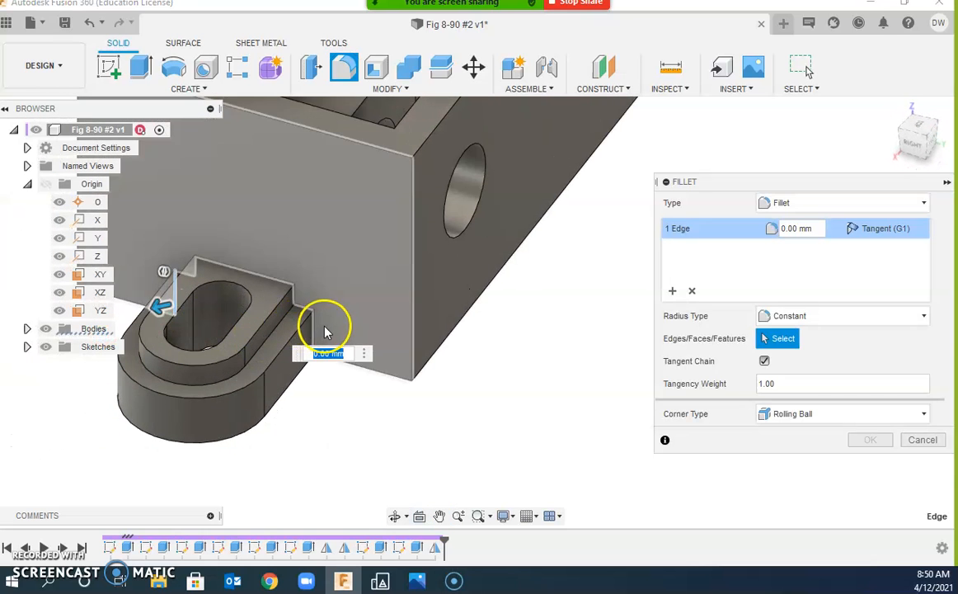
pyautogui.click(314, 331)
pyautogui.scroll(-3, 412, 307)
pyautogui.keyDown('shift'); pyautogui.moveTo(487, 280); pyautogui.dragTo(319, 293, button='middle'); pyautogui.keyUp('shift')
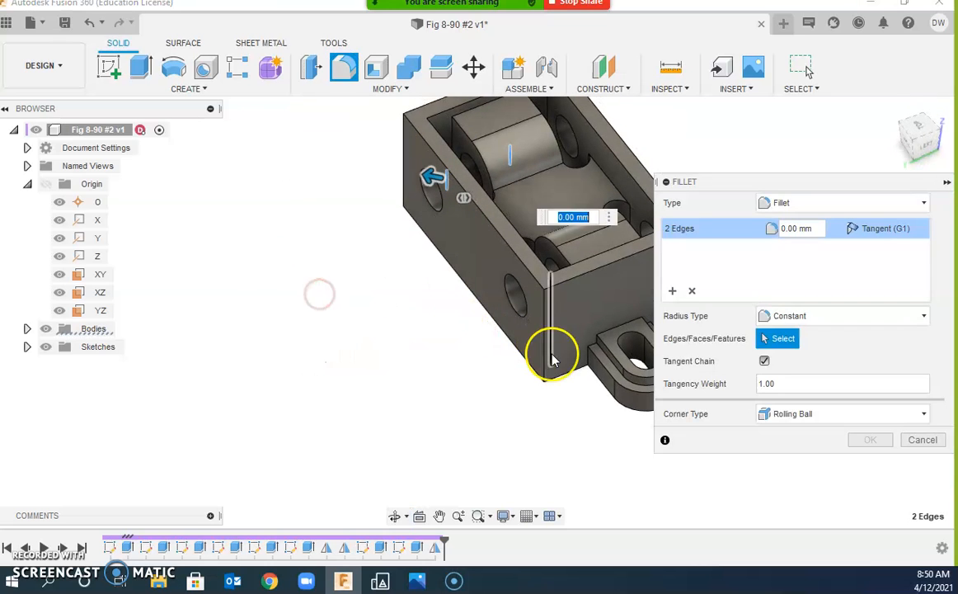
pyautogui.click(585, 367)
pyautogui.keyDown('shift'); pyautogui.moveTo(591, 376); pyautogui.dragTo(417, 338, button='middle'); pyautogui.keyUp('shift')
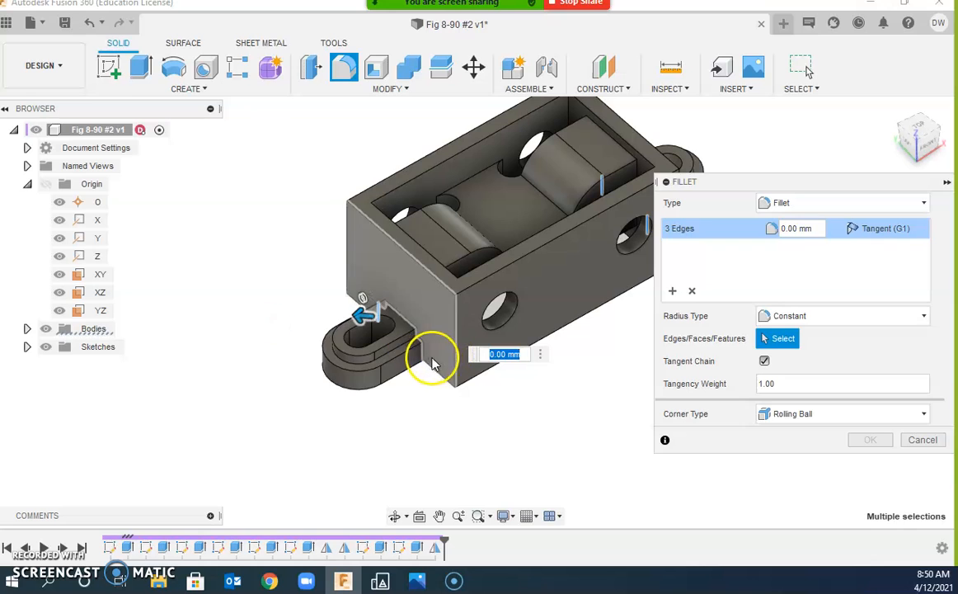
pyautogui.click(423, 359)
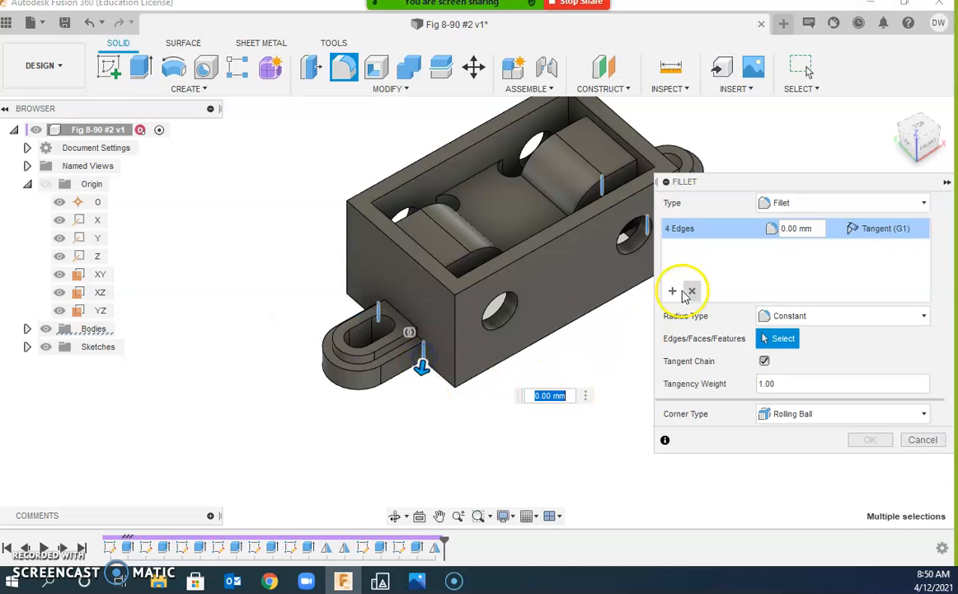
pyautogui.click(815, 229)
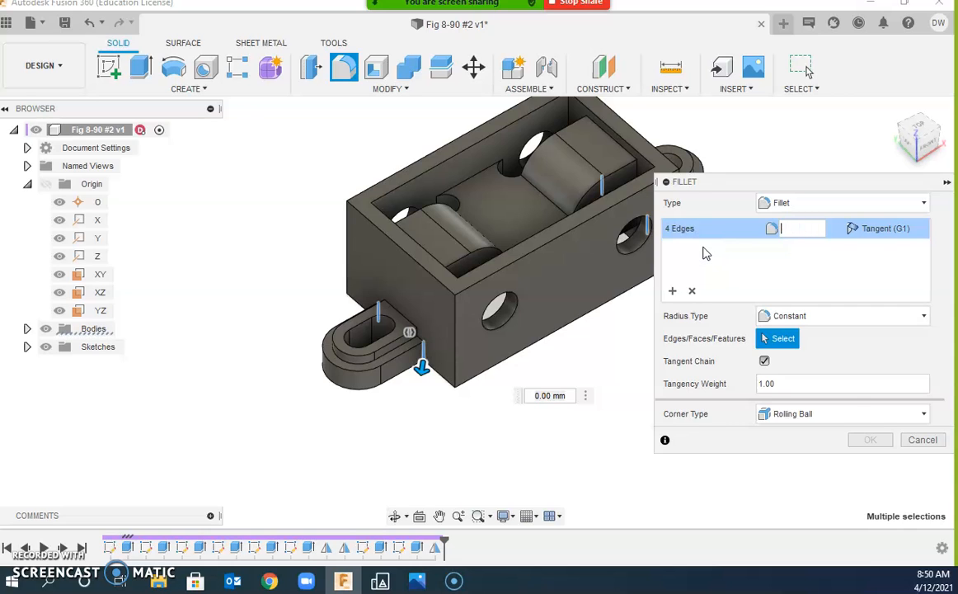
pyautogui.press('Return')
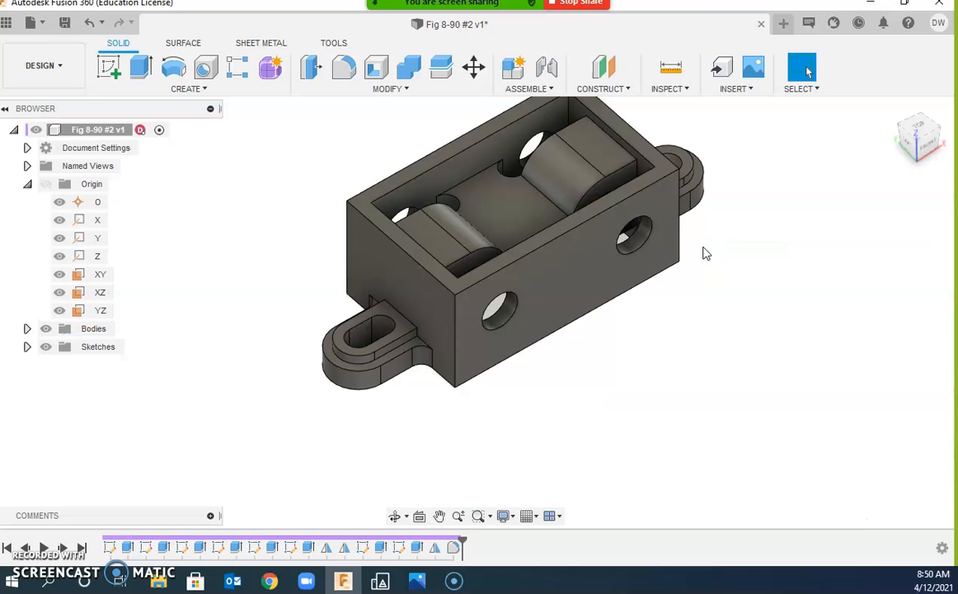
# Step: Check the Figure 8-90 drawing in Photos, and start a constant-radius fillet in Fusion 360 on the box's four outer vertical corner edges
pyautogui.keyDown('shift'); pyautogui.moveTo(377, 354); pyautogui.dragTo(528, 337, button='middle'); pyautogui.keyUp('shift')
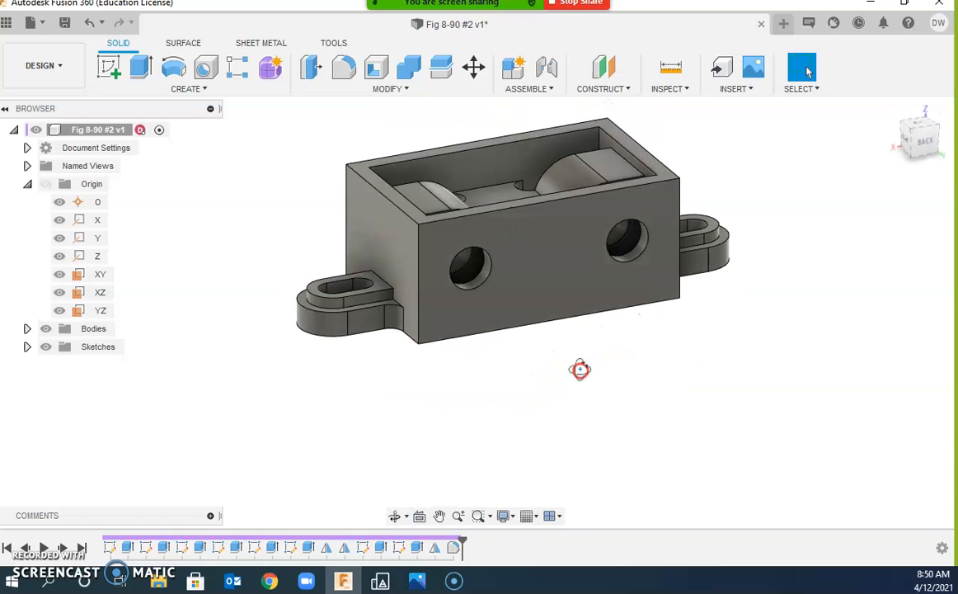
pyautogui.click(420, 582)
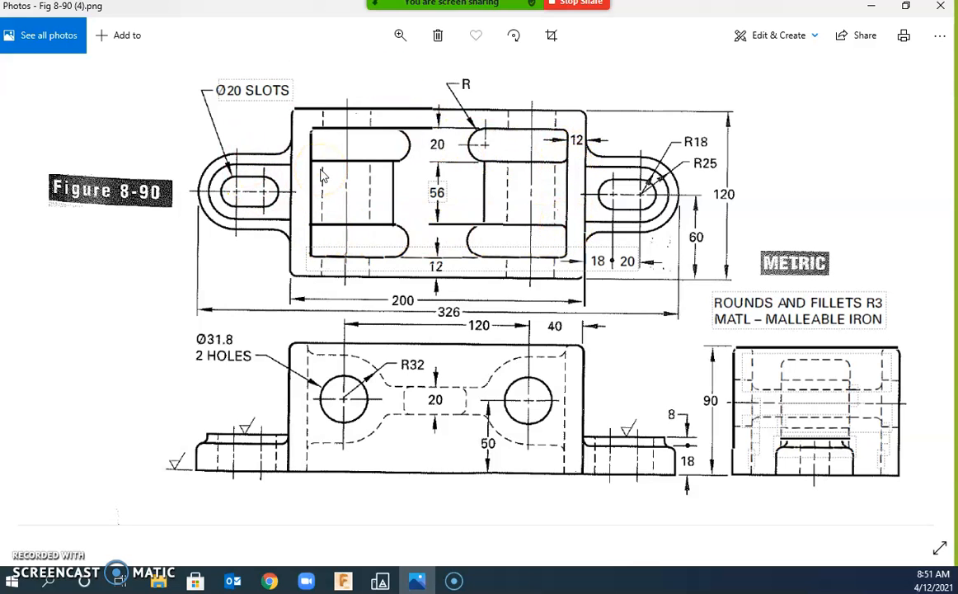
pyautogui.click(343, 581)
pyautogui.press('f')
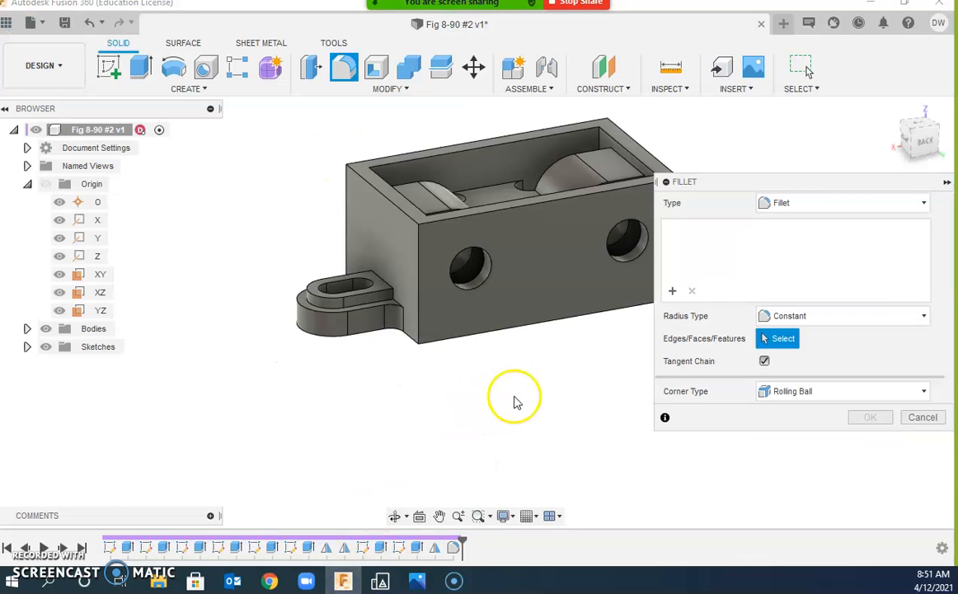
pyautogui.moveTo(577, 349); pyautogui.dragTo(426, 400, button='middle')
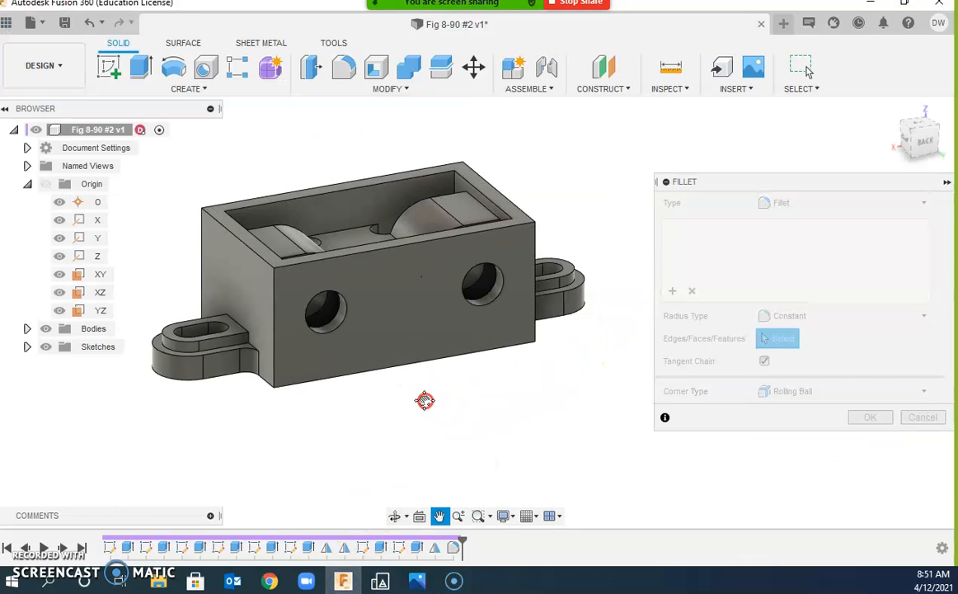
pyautogui.click(534, 314)
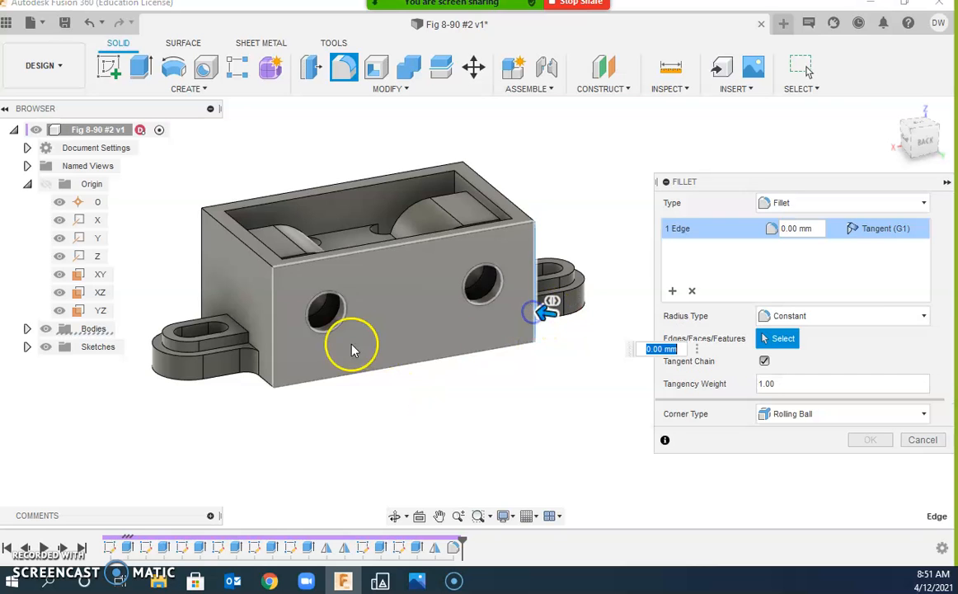
pyautogui.click(272, 336)
pyautogui.keyDown('shift'); pyautogui.moveTo(239, 314); pyautogui.dragTo(244, 342, button='middle'); pyautogui.keyUp('shift')
pyautogui.click(231, 343)
pyautogui.moveTo(333, 222); pyautogui.dragTo(433, 296, button='middle')
pyautogui.keyDown('shift'); pyautogui.moveTo(378, 260); pyautogui.dragTo(343, 278, button='middle'); pyautogui.keyUp('shift')
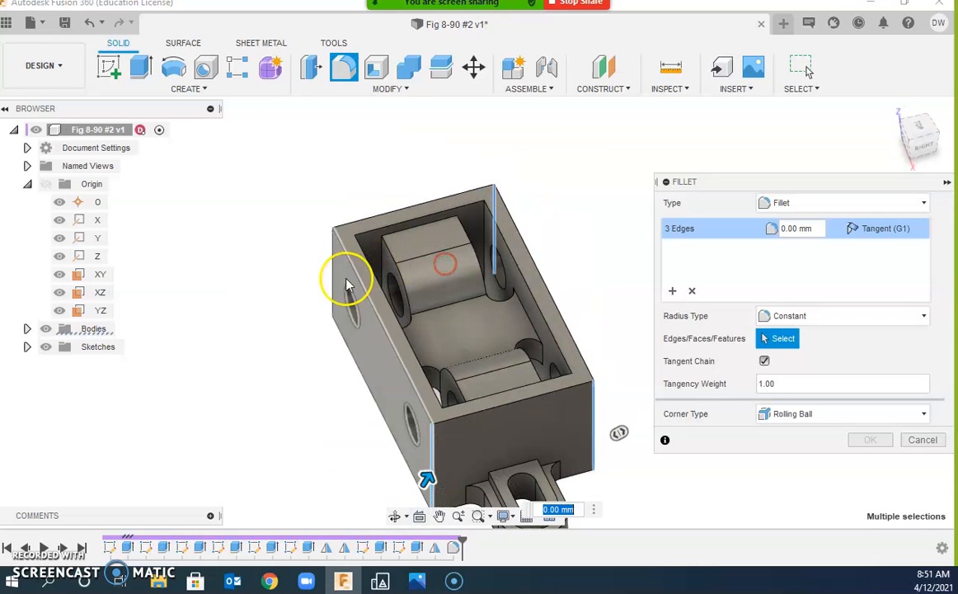
pyautogui.click(331, 277)
# Step: Add the two inner vertical corner edges at one end of the box and the boss's two vertical edges at that wall to the fillet
pyautogui.moveTo(482, 271); pyautogui.dragTo(327, 304, button='middle')
pyautogui.scroll(-2, 295, 283)
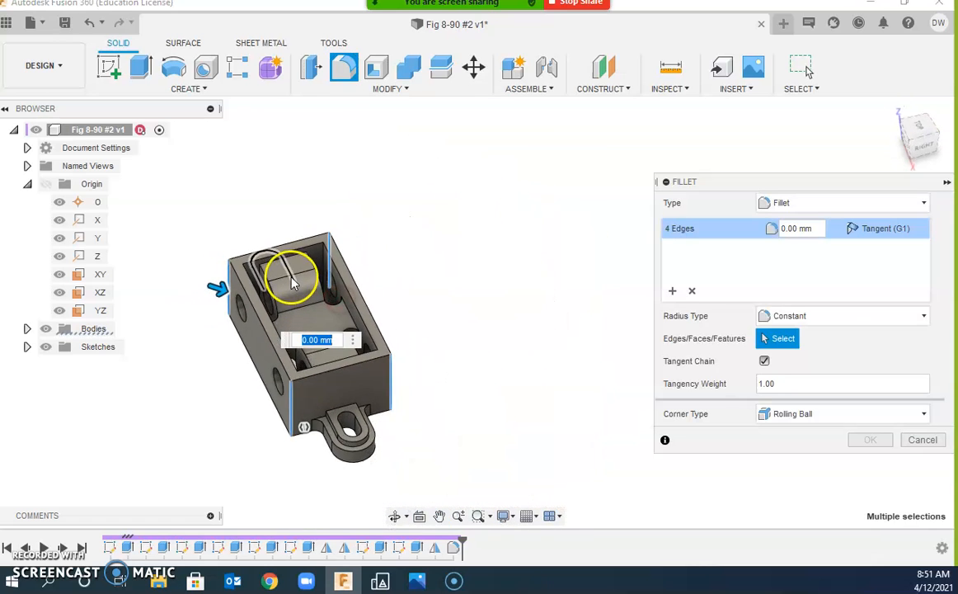
pyautogui.scroll(5, 290, 285)
pyautogui.moveTo(420, 282); pyautogui.dragTo(533, 295, button='middle')
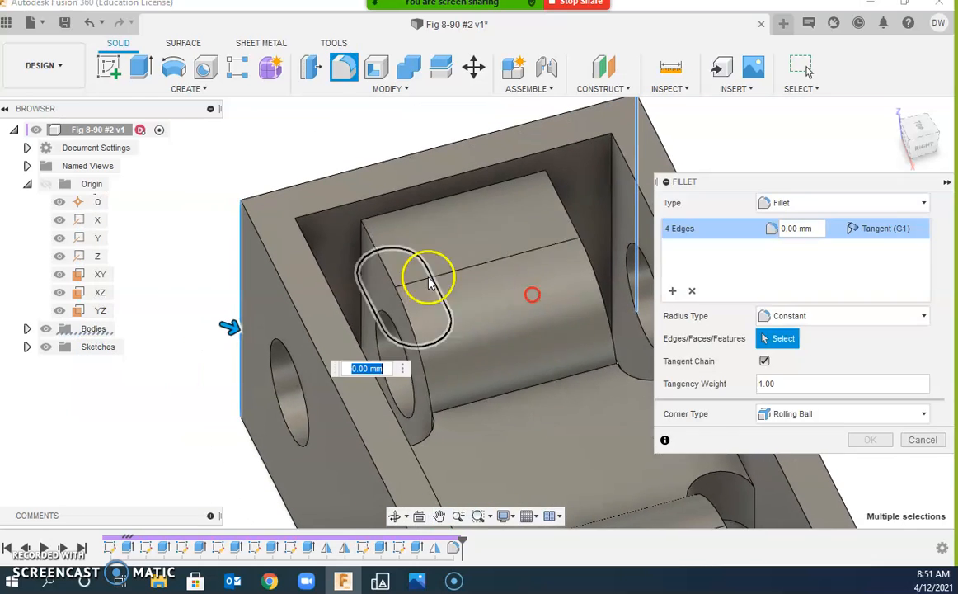
pyautogui.click(609, 187)
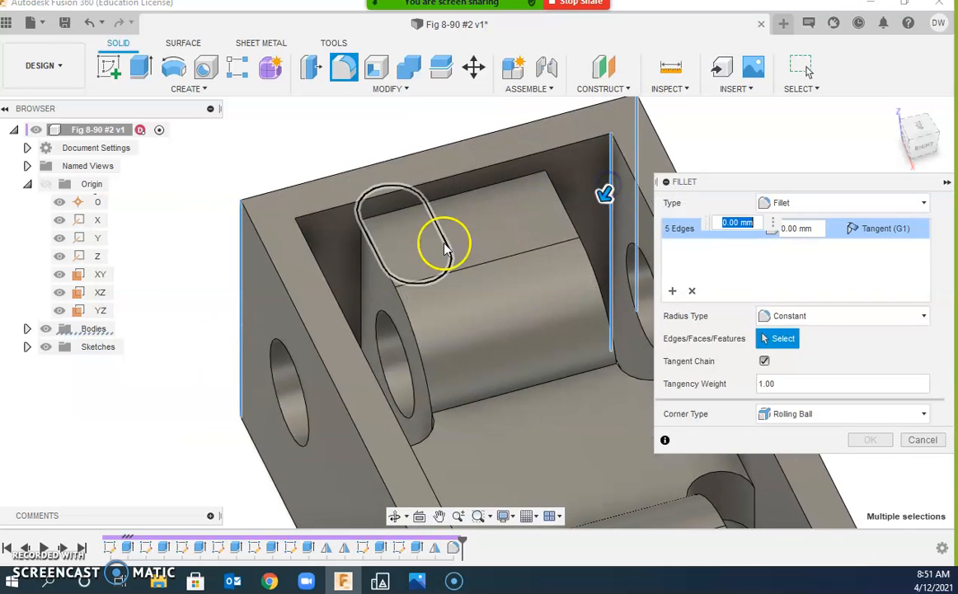
pyautogui.click(355, 275)
pyautogui.keyDown('shift'); pyautogui.moveTo(467, 316); pyautogui.dragTo(278, 310, button='middle'); pyautogui.keyUp('shift')
pyautogui.click(201, 230)
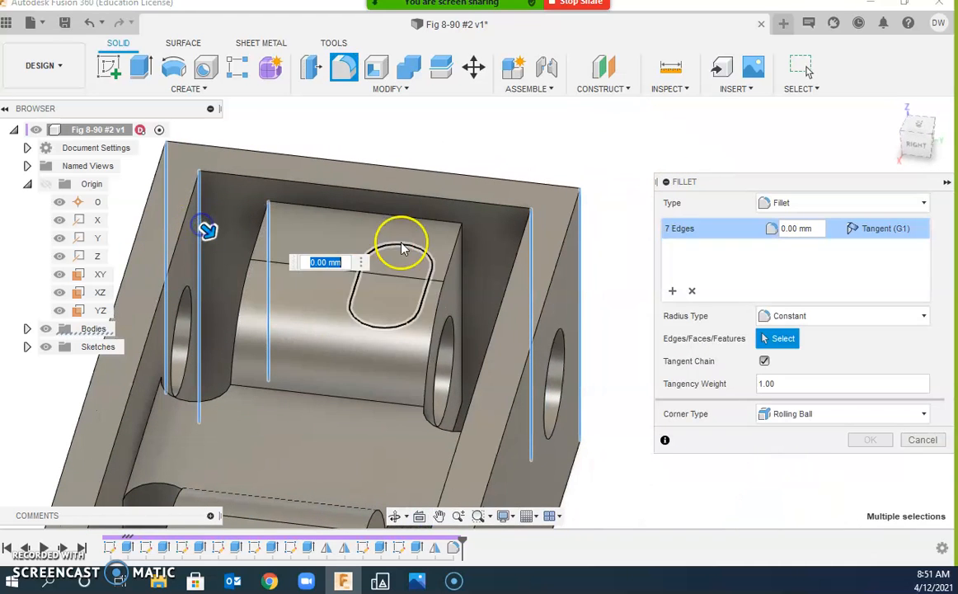
pyautogui.click(455, 266)
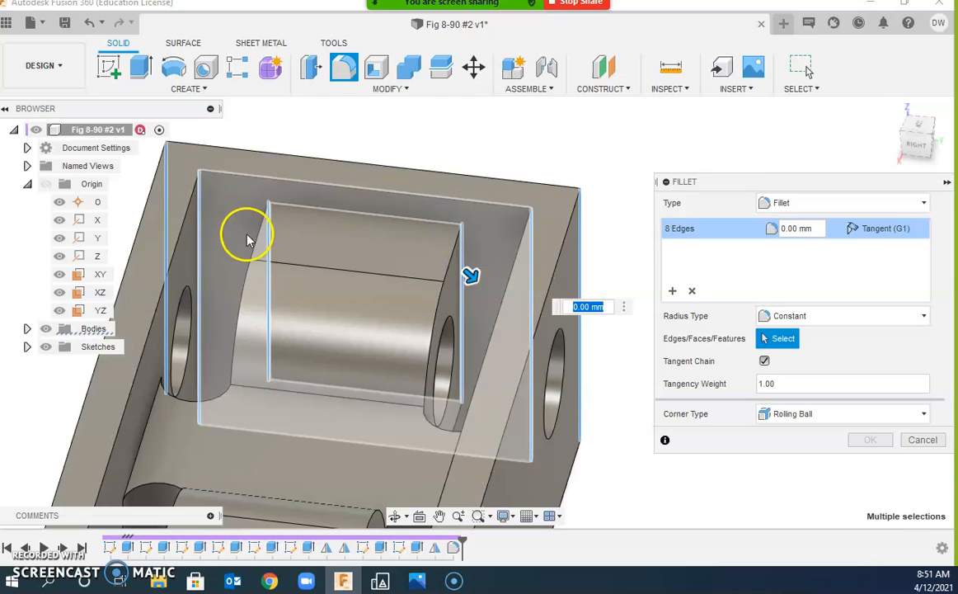